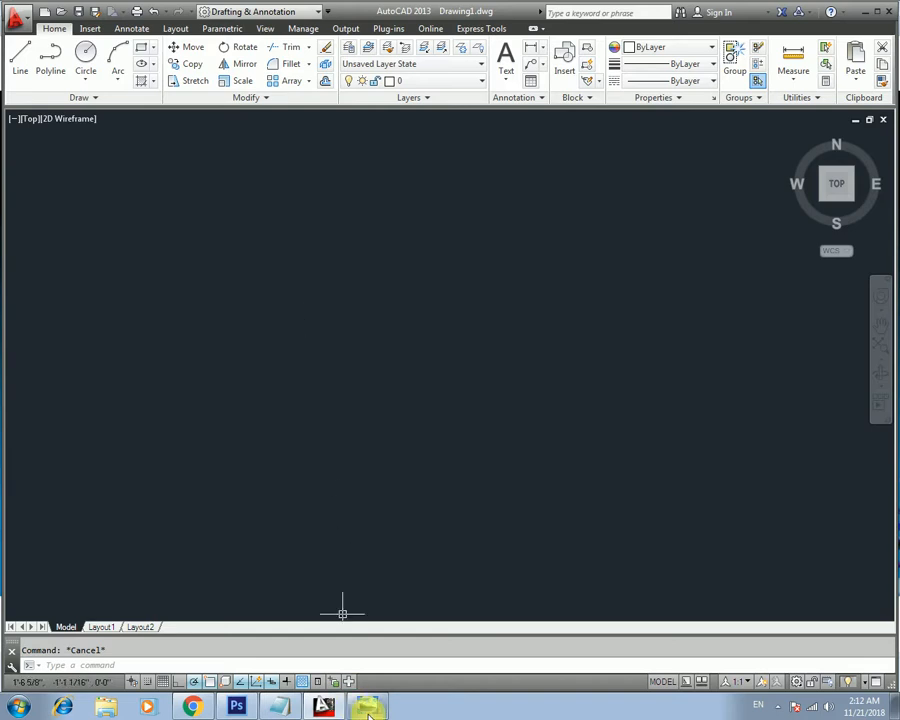
left_click(367, 706)
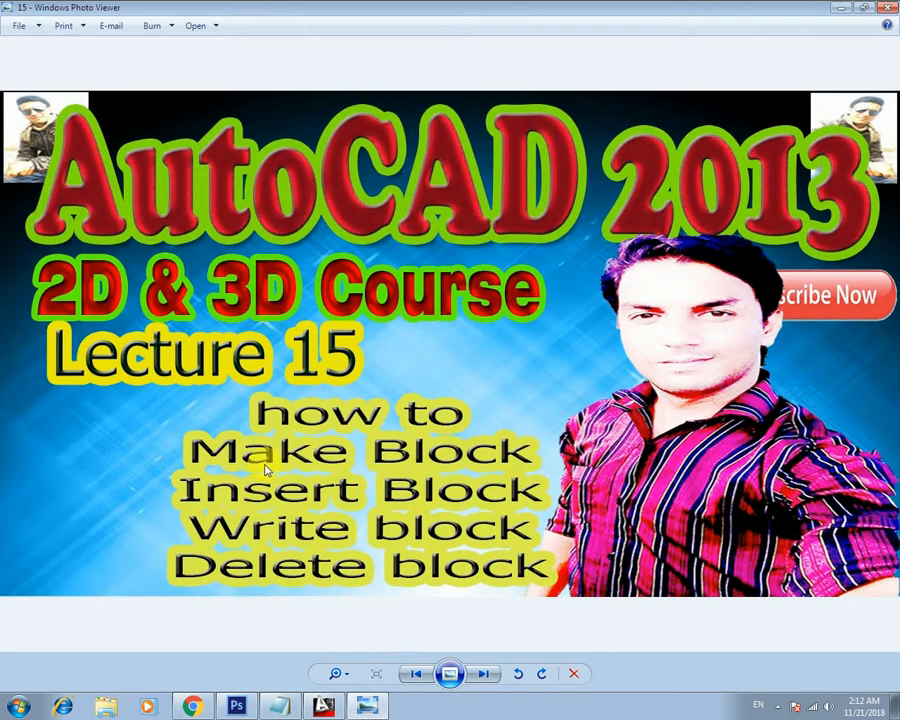
left_click(368, 707)
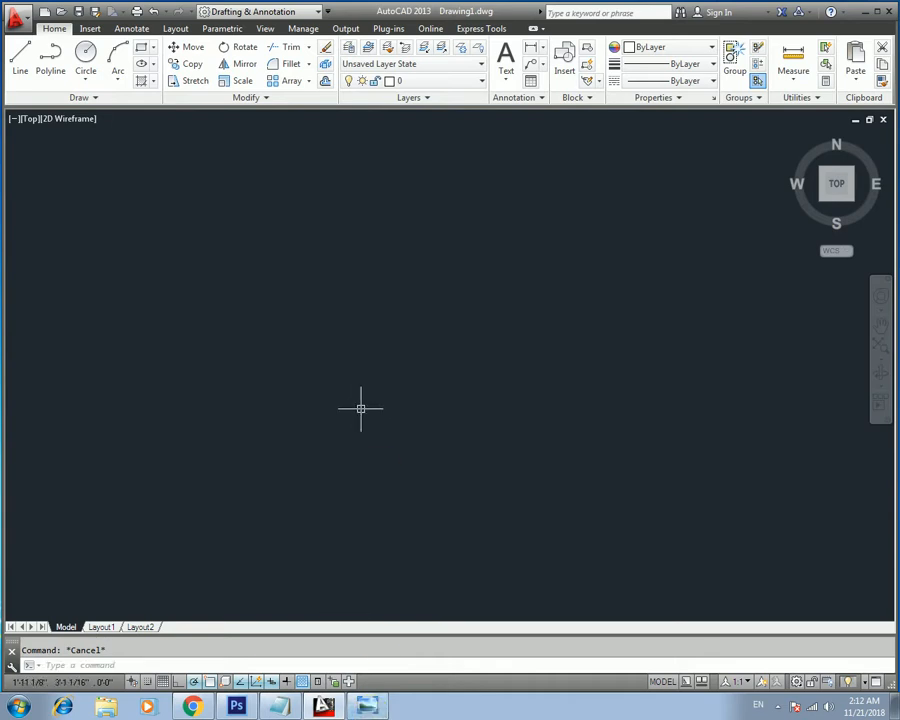
- Draw a closed rectangle 3' wide and 4' high with the Line command
type("l")
key("Return")
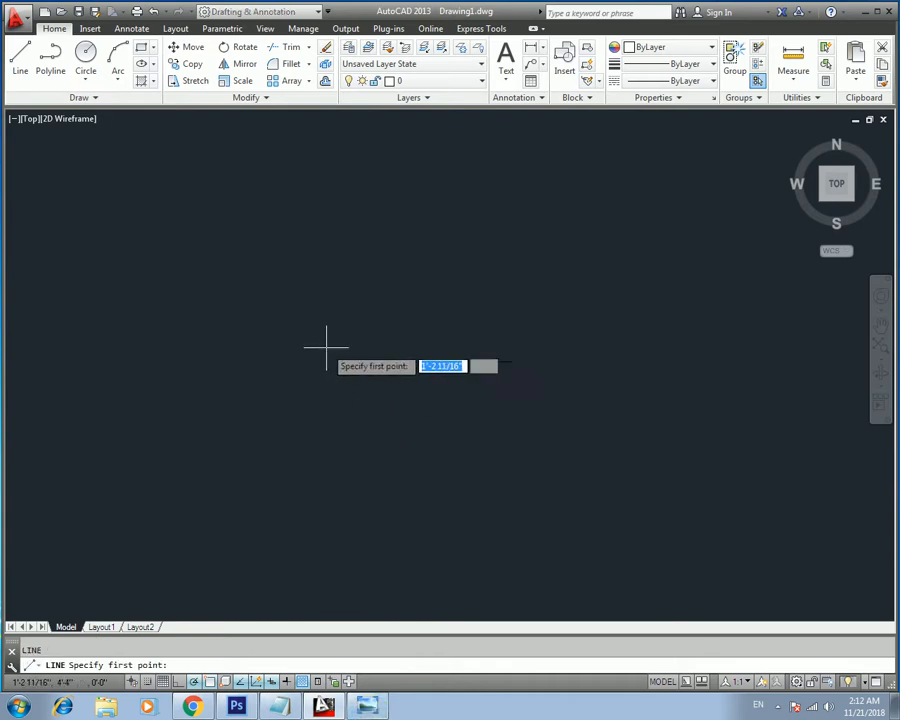
left_click(258, 244)
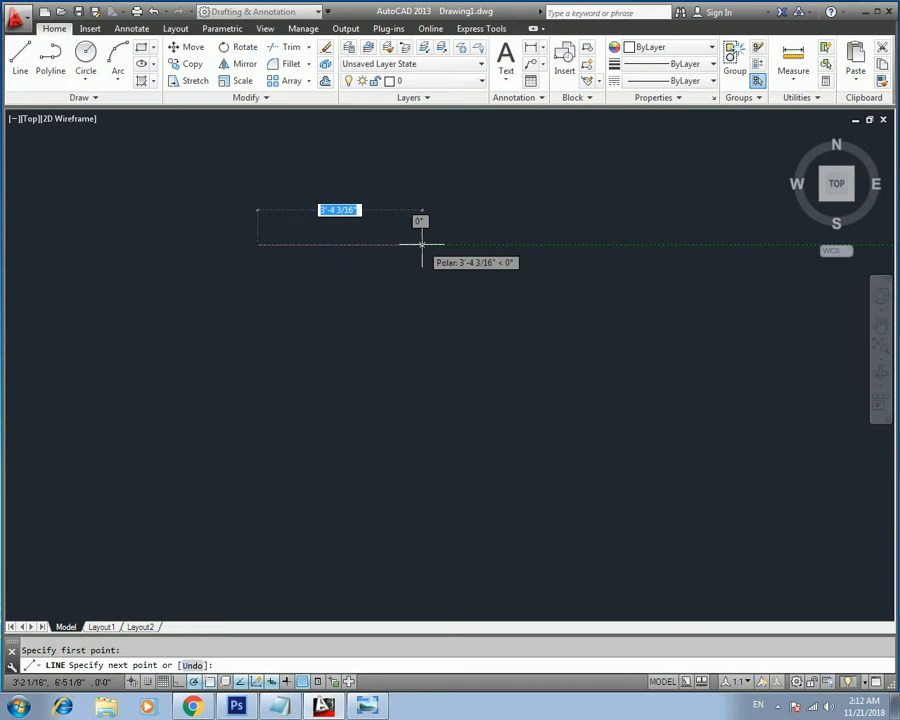
type("3'")
key("Return")
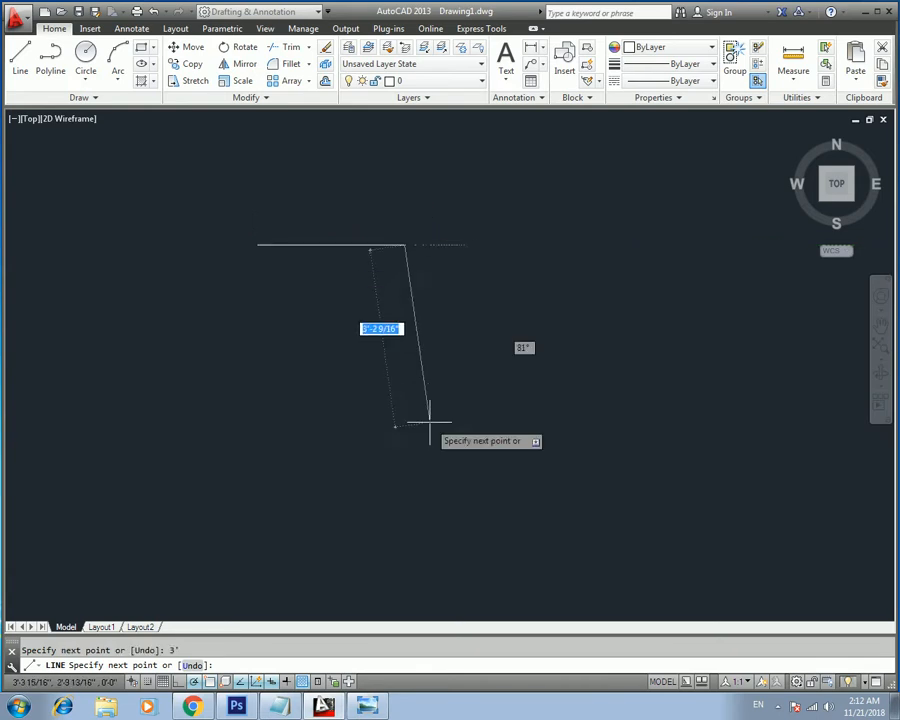
type("4'")
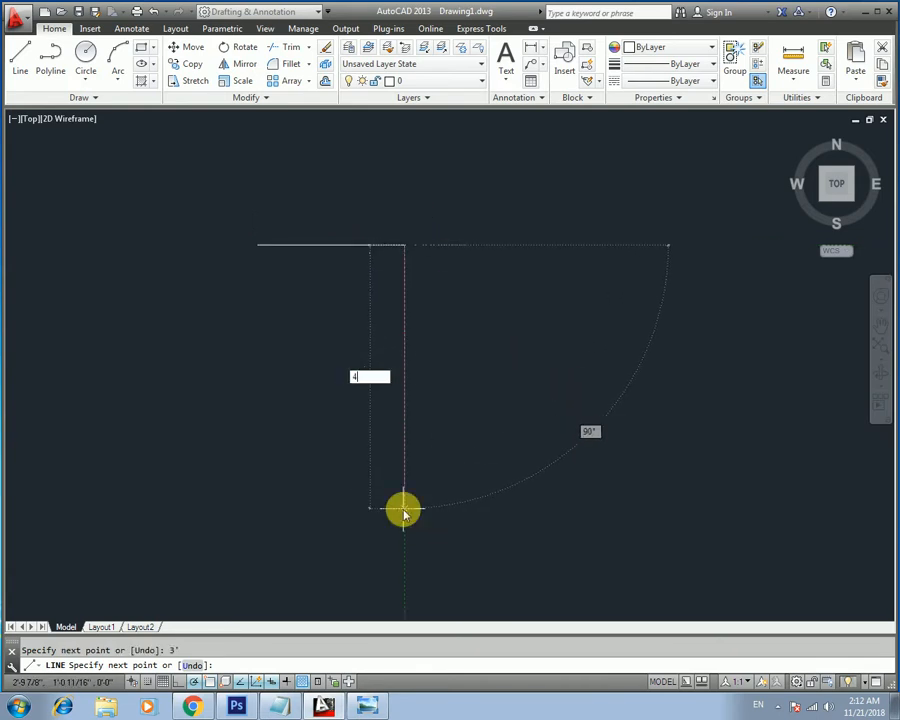
key("Return")
type("3")
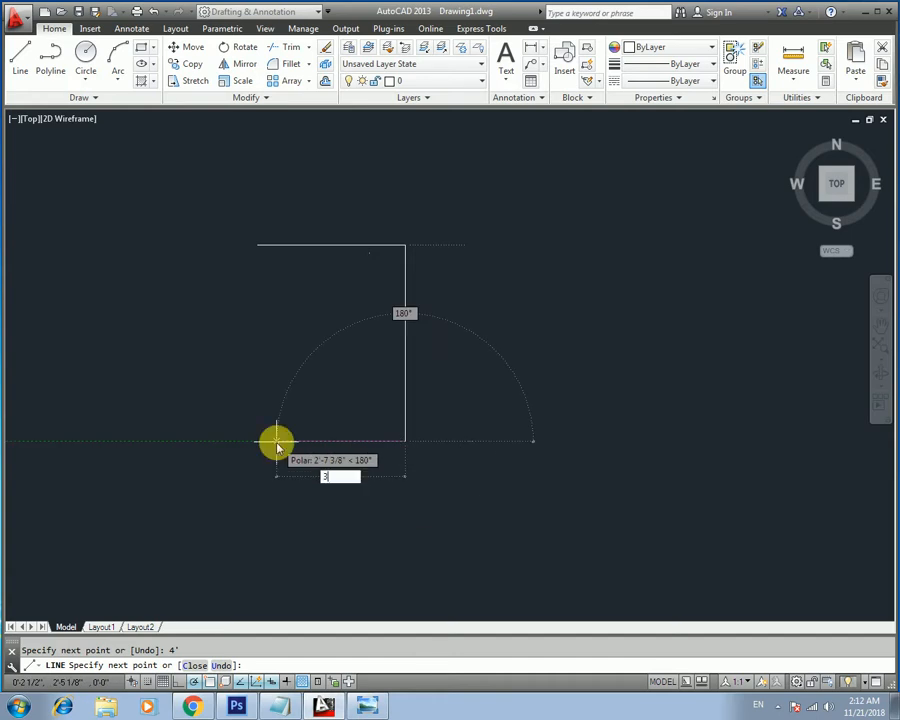
key("Return")
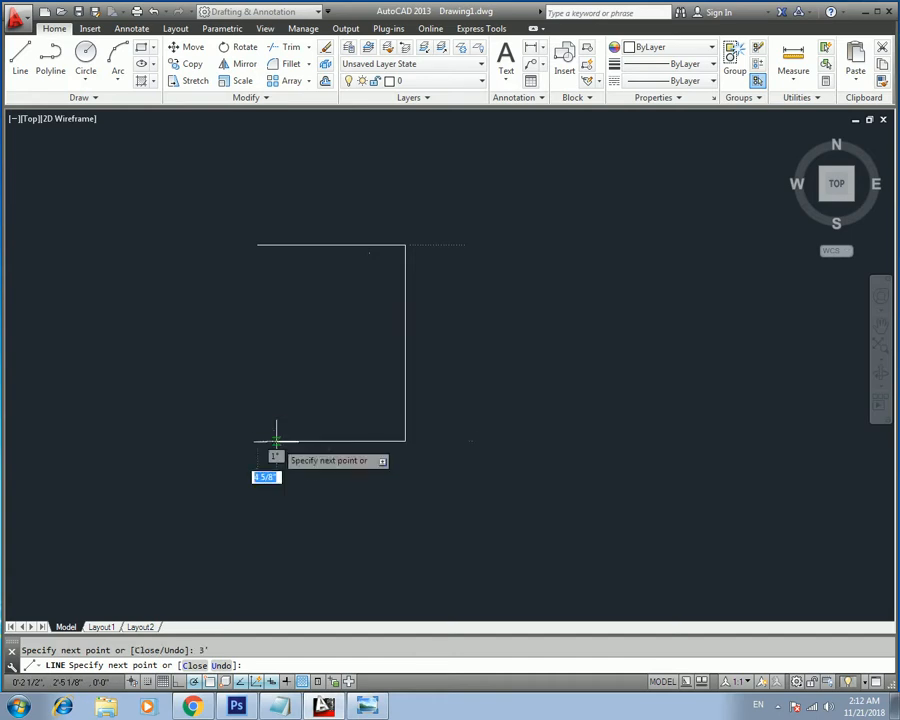
type("c")
key("Return")
key("Escape")
middle_click_drag(314, 352, 323, 398)
type("arc")
key("Return")
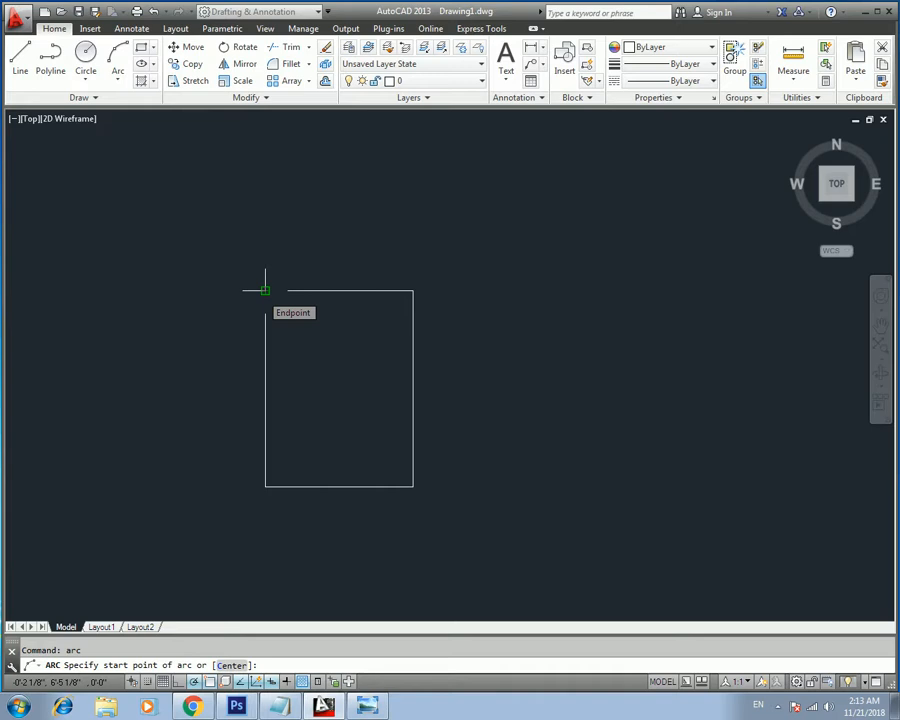
left_click(265, 290)
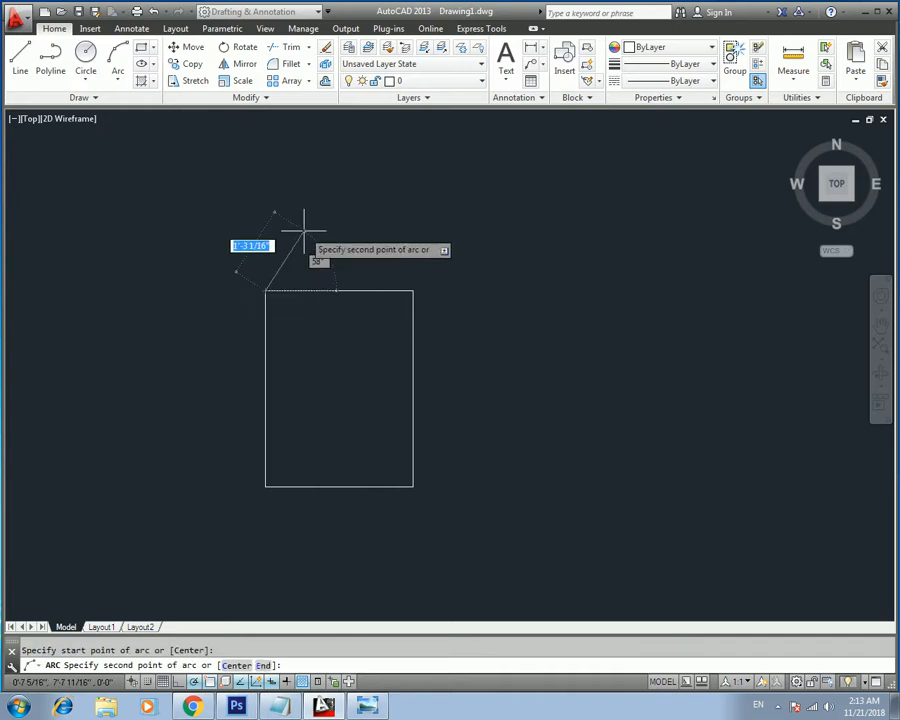
left_click(339, 291)
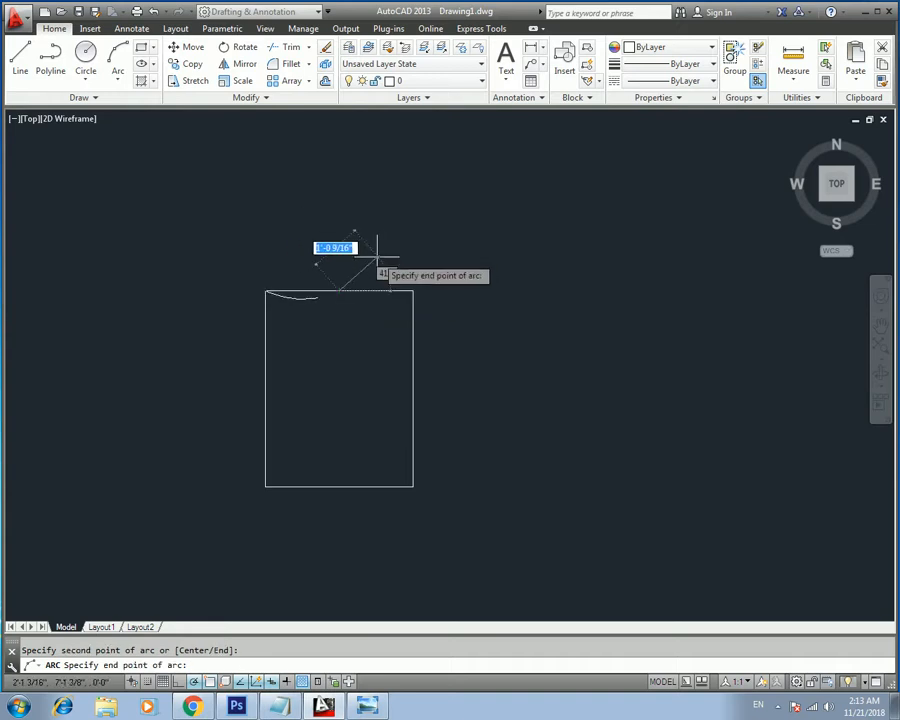
key("Return")
key("Escape")
key("Escape")
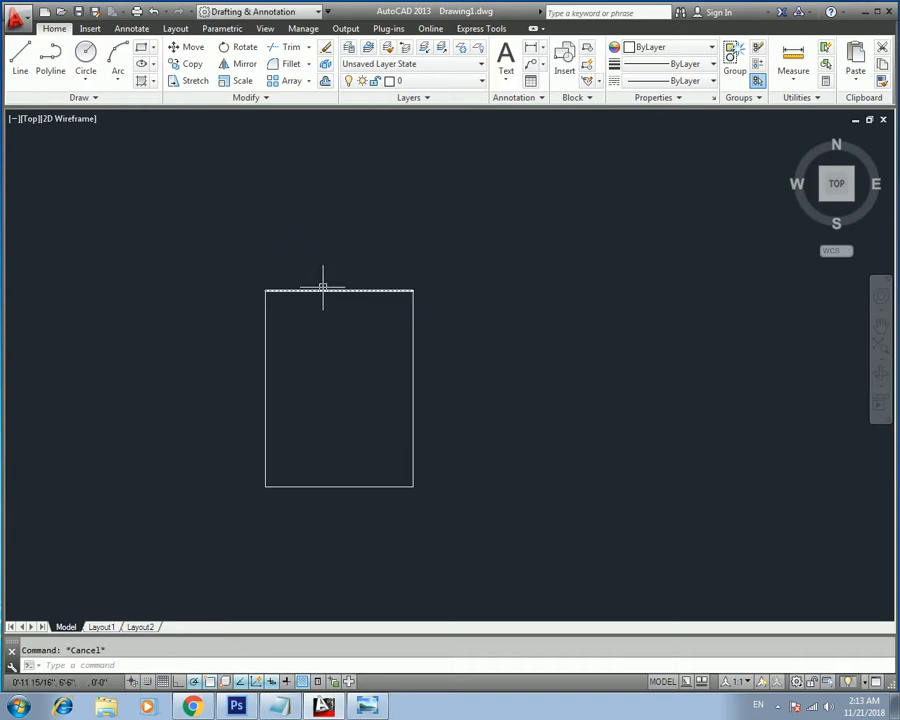
- Offset the rectangle's top edge upward by 1' as a guide line for the arch
type("o")
key("Return")
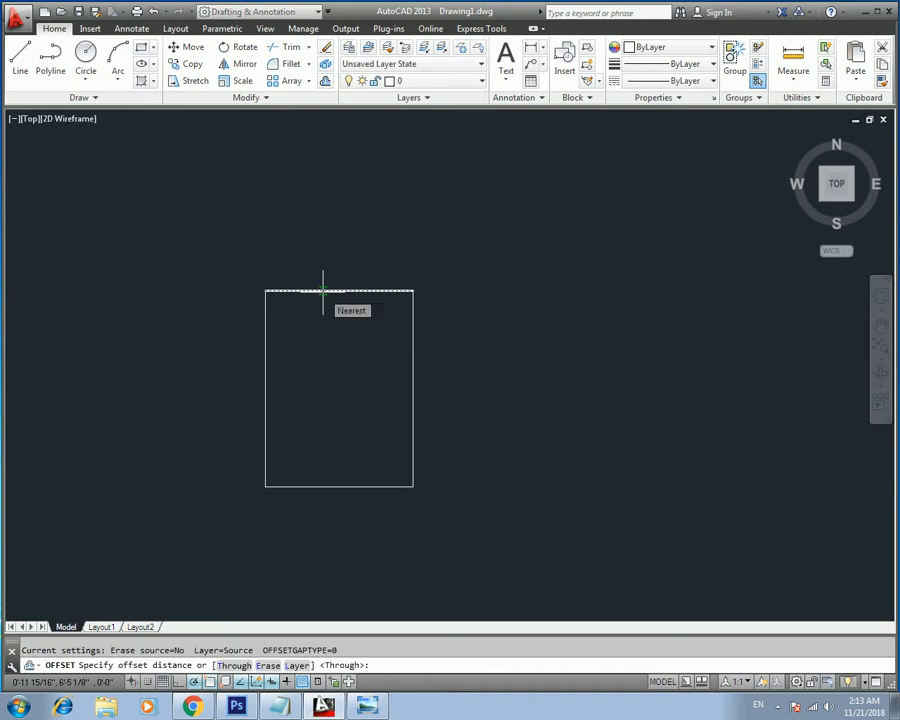
type("1")
key("Return")
left_click(322, 291)
left_click(325, 249)
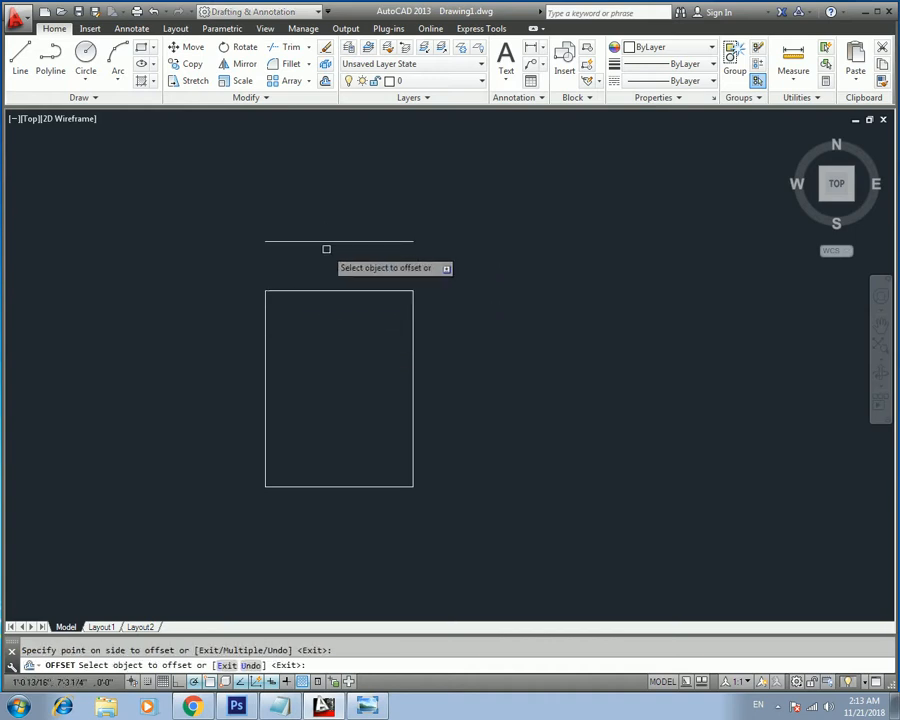
key("Escape")
- Draw a three-point arc from the rectangle's top-left corner through the guide line's midpoint to the top-right corner
type("arc")
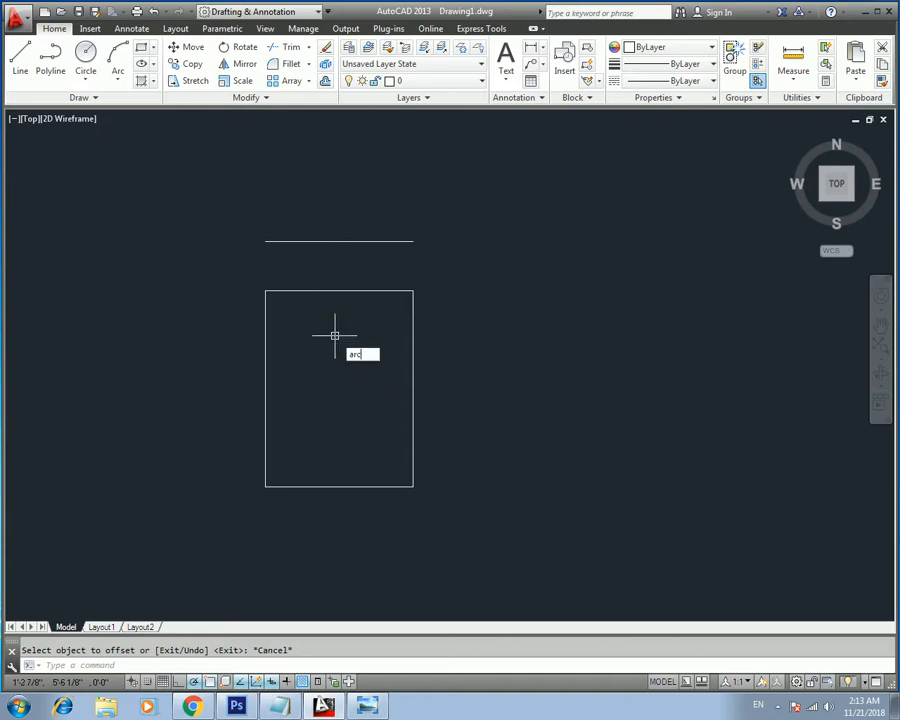
key("Return")
left_click(266, 291)
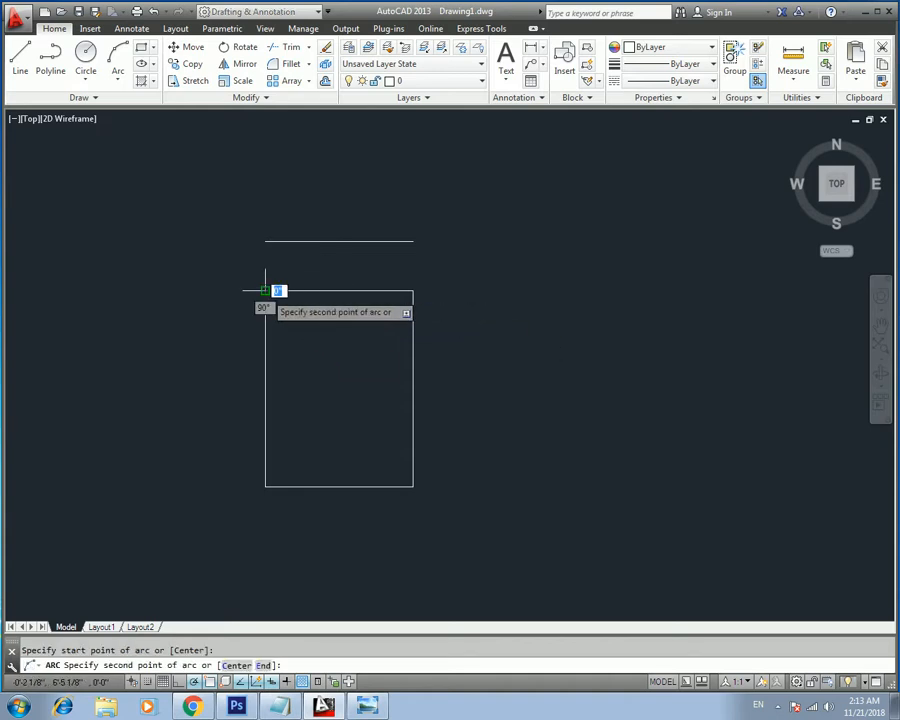
left_click(339, 241)
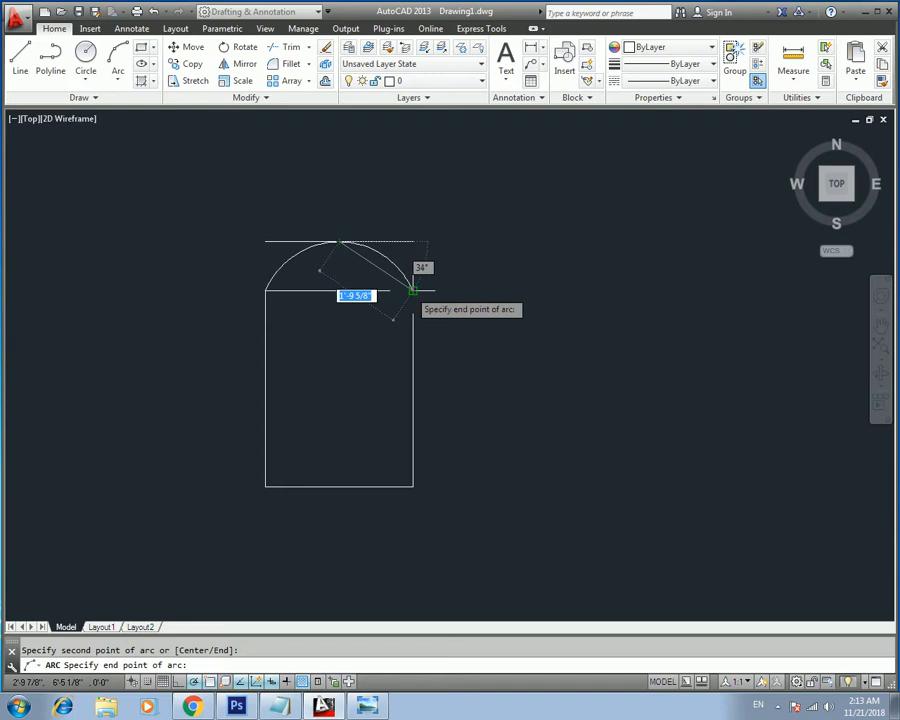
left_click(412, 291)
key("Escape")
- Delete the horizontal guide line above the arch
left_click(406, 241)
key("Delete")
key("Escape")
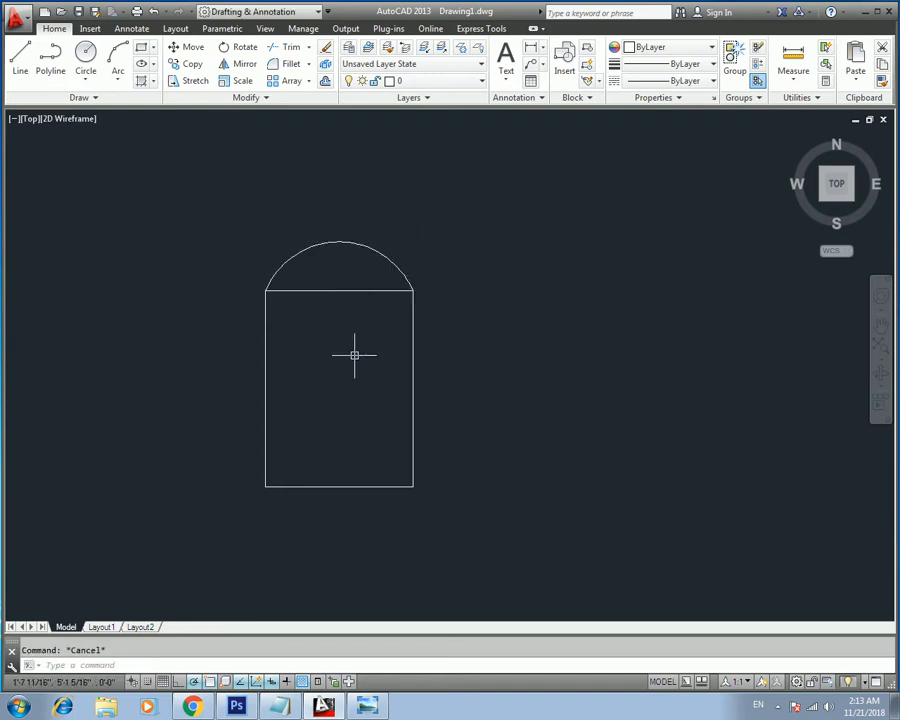
- Divide the rectangle into four panes with a vertical and a horizontal line between the midpoints of opposite edges
type("l")
key("Return")
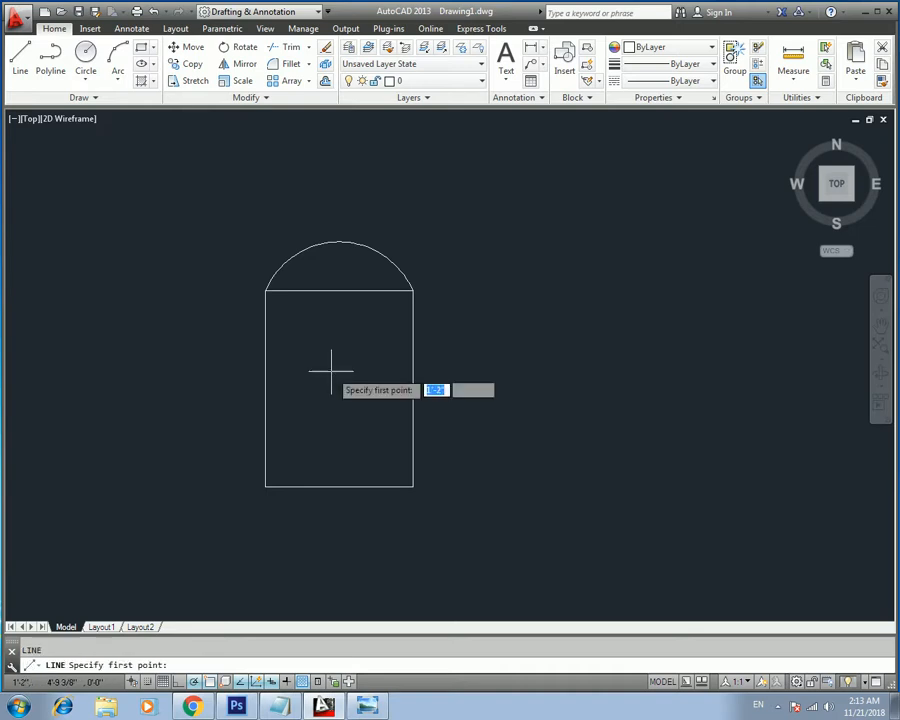
left_click(339, 291)
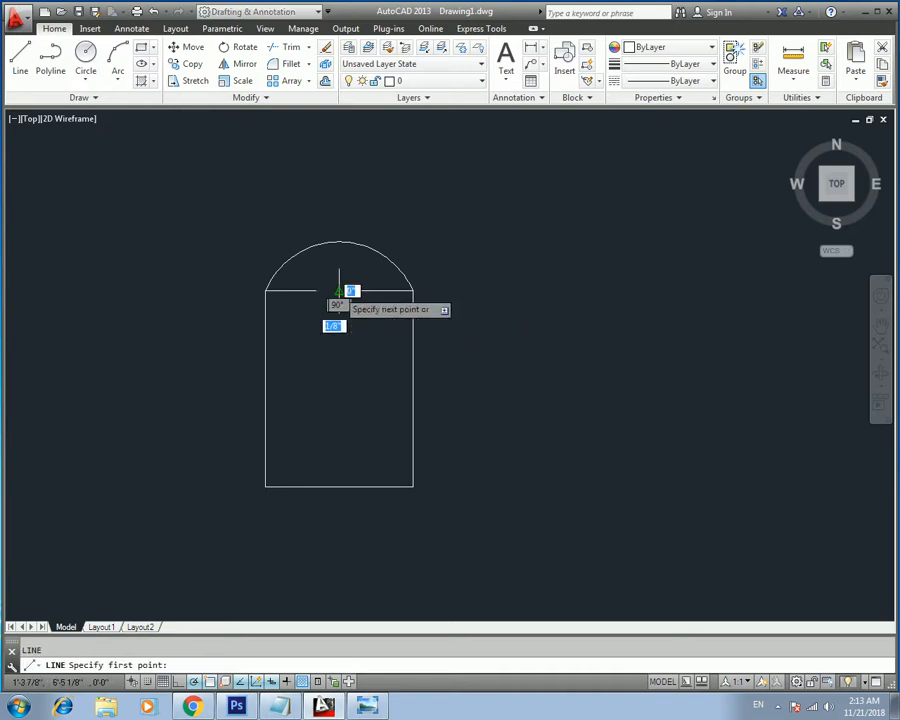
left_click(340, 487)
key("Escape")
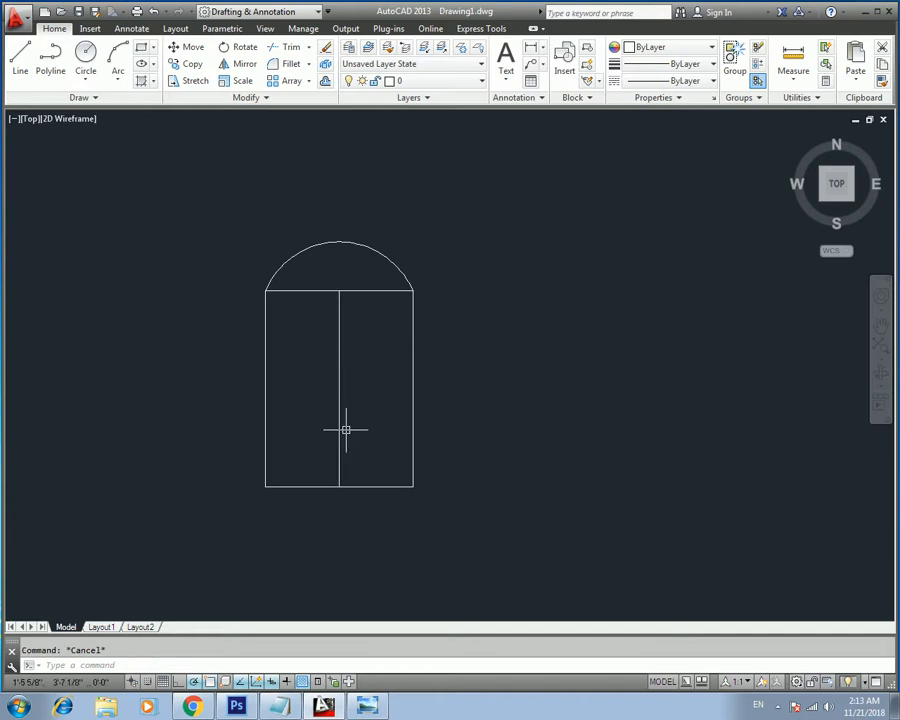
key("Return")
left_click(265, 390)
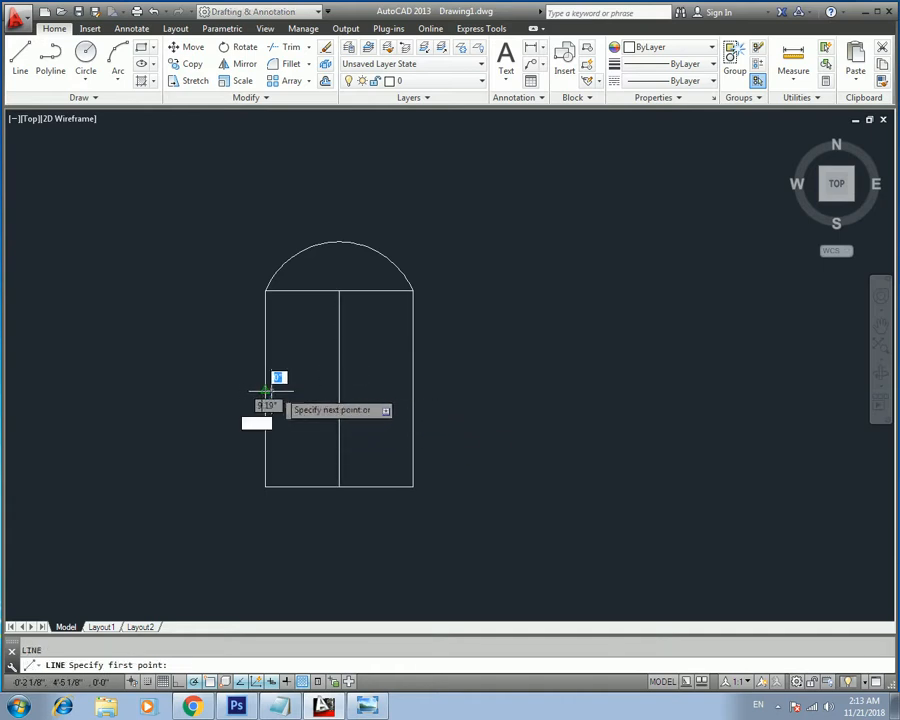
left_click(413, 389)
key("Escape")
mouse_move(458, 354)
middle_mouse_down()
mouse_move(366, 366)
mouse_move(440, 369)
middle_mouse_up()
left_click(392, 262)
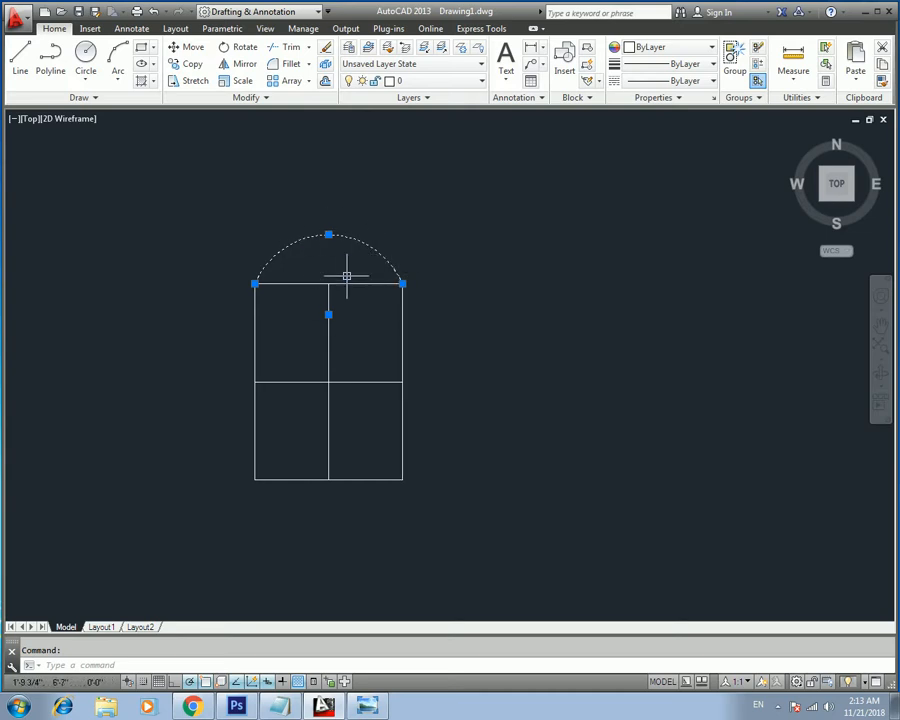
key("Escape")
left_click(329, 349)
key("Escape")
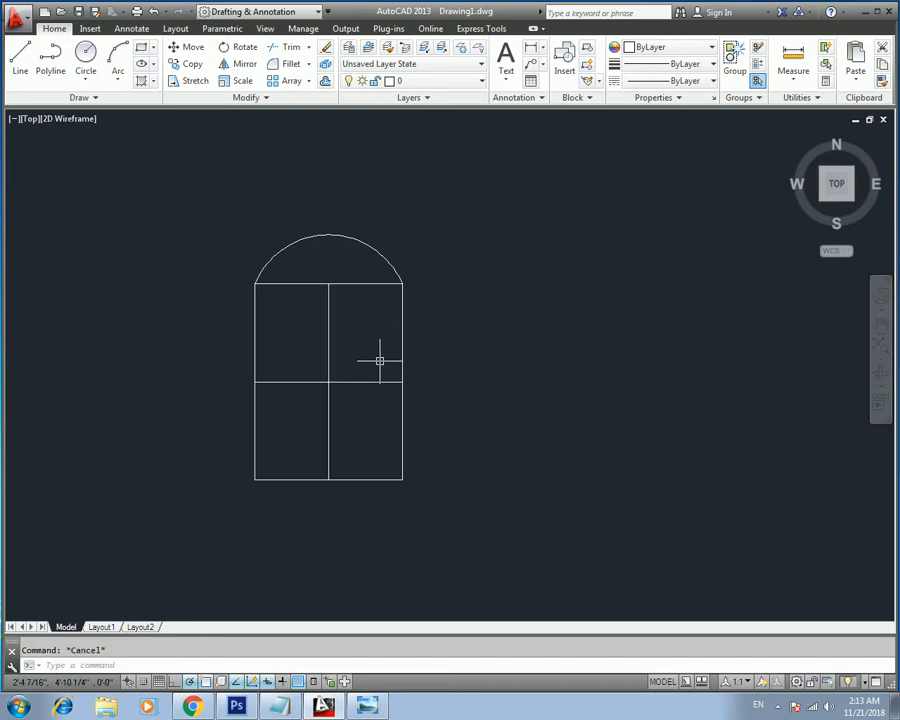
middle_click_drag(408, 376, 374, 373)
scroll(375, 373, "down", 2)
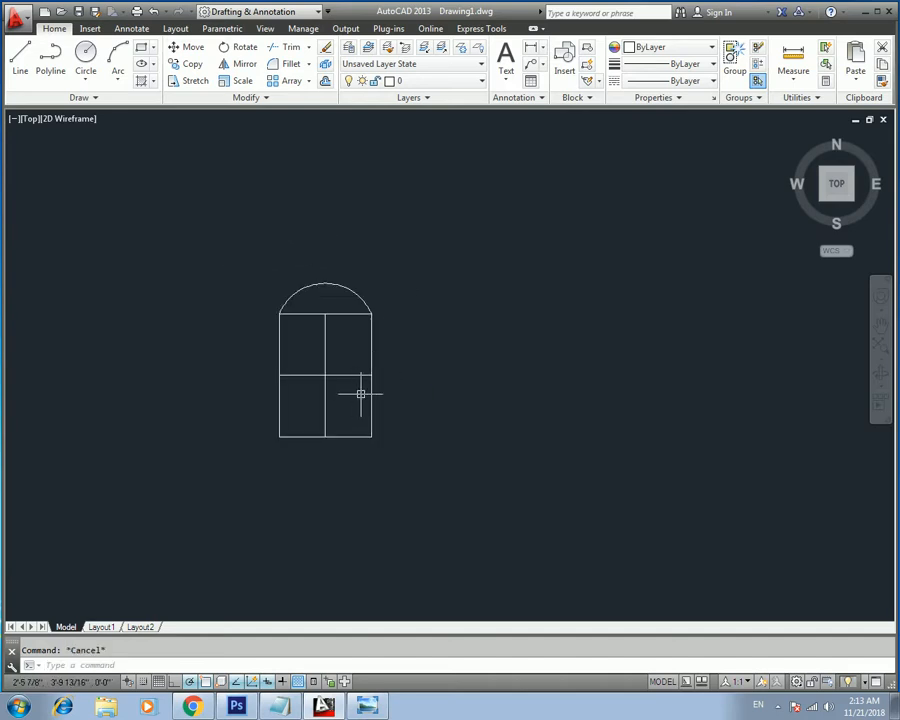
scroll(412, 377, "up", 2)
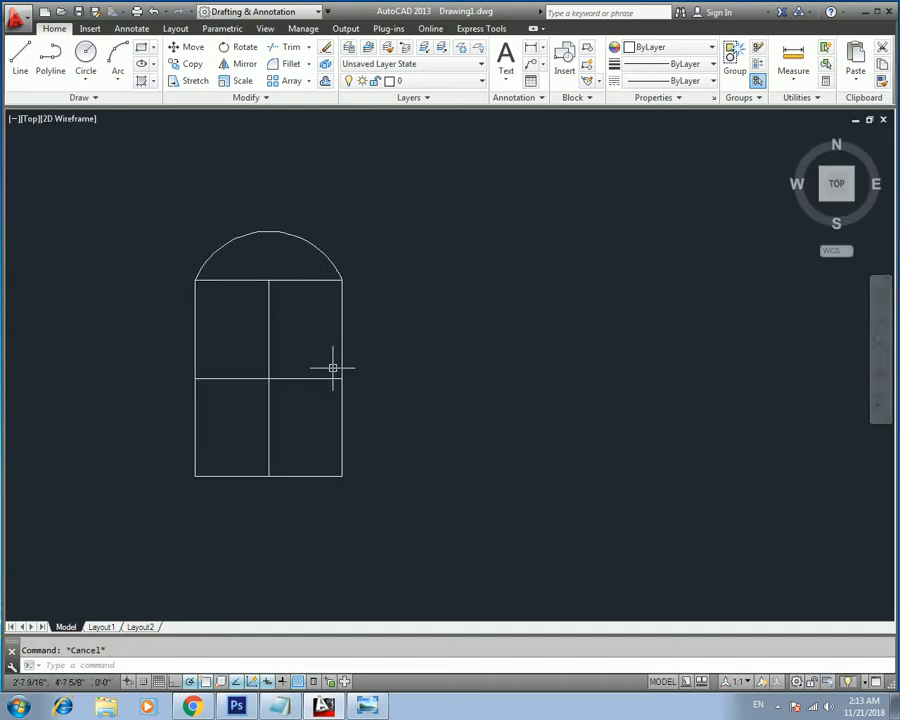
middle_click_drag(334, 366, 377, 366)
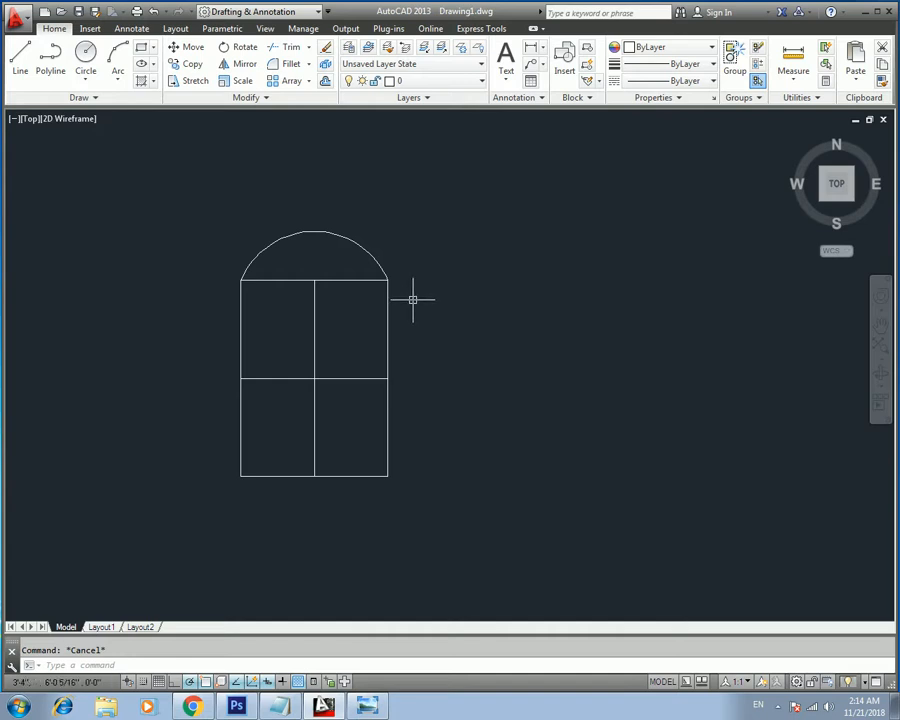
middle_click_drag(412, 316, 406, 310)
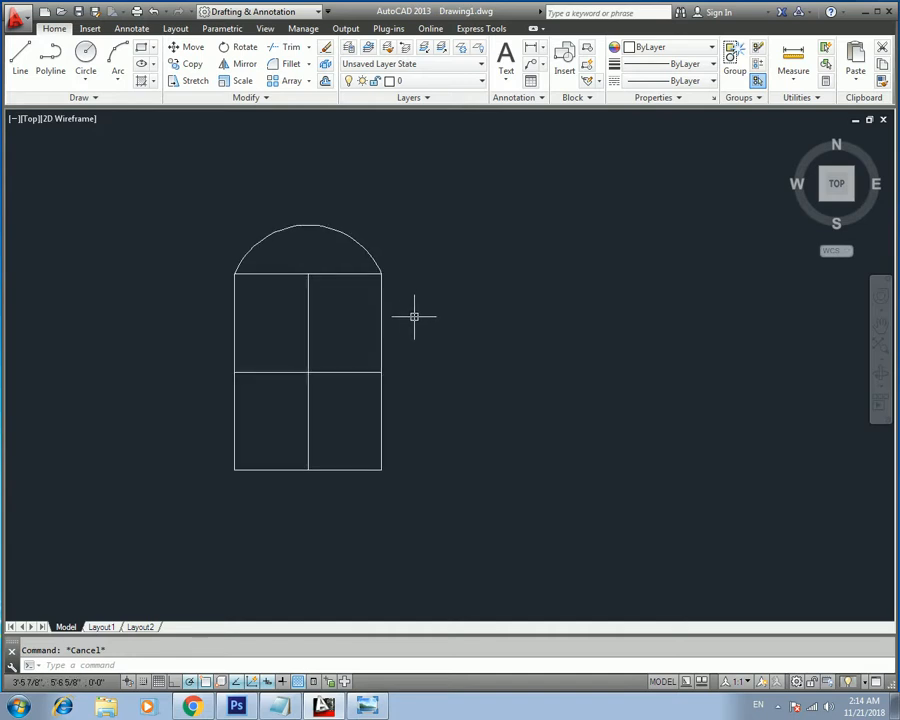
left_click(90, 28)
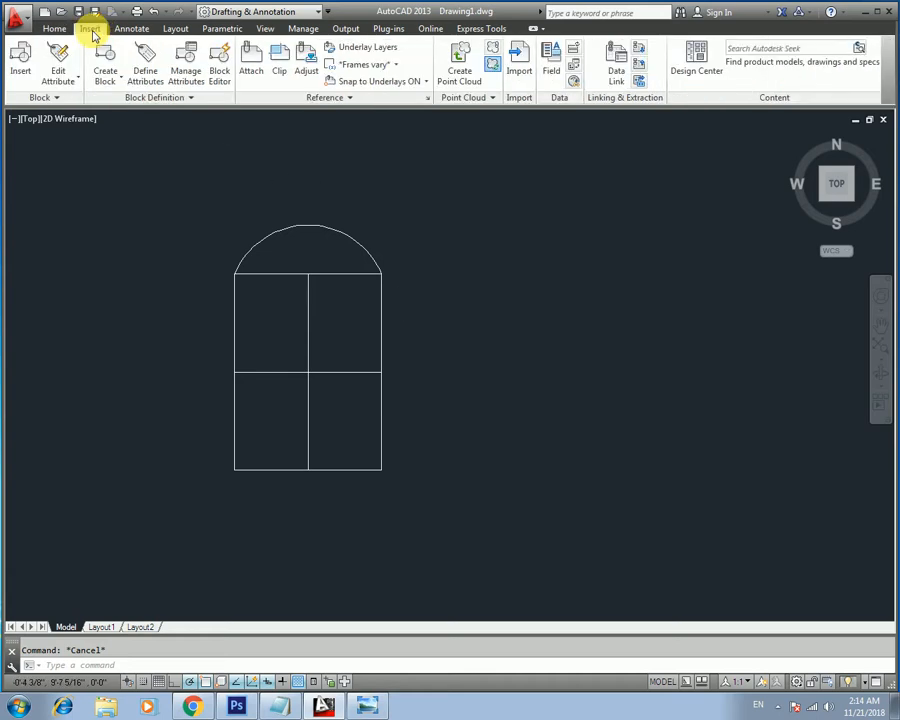
left_click(117, 83)
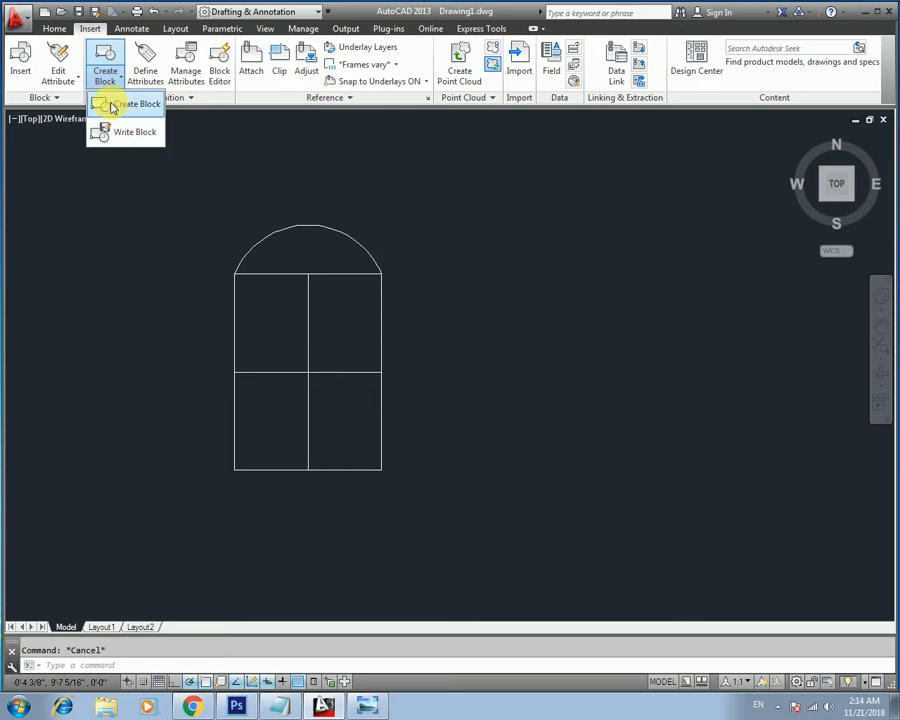
left_click(58, 28)
left_click(89, 28)
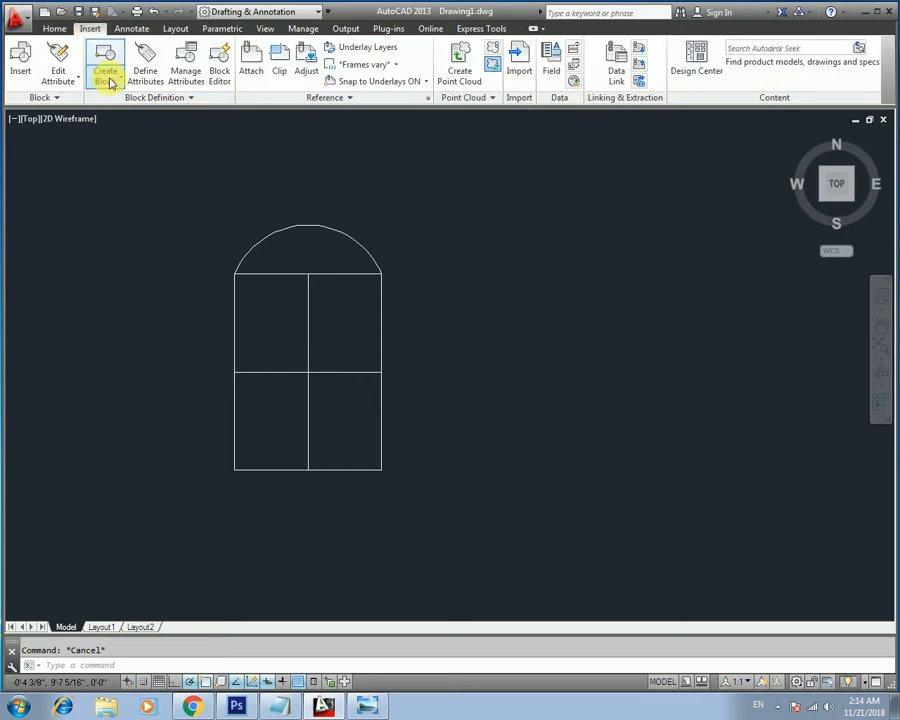
left_click(55, 27)
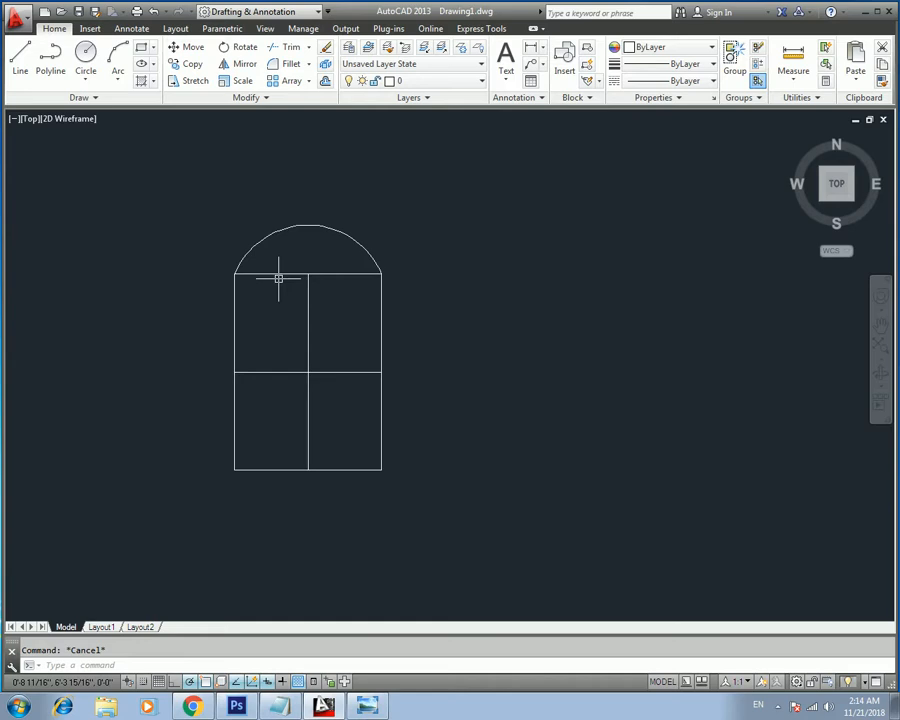
- Start a block definition named "window" and pick the rectangle's bottom-right corner as its base point
type("B")
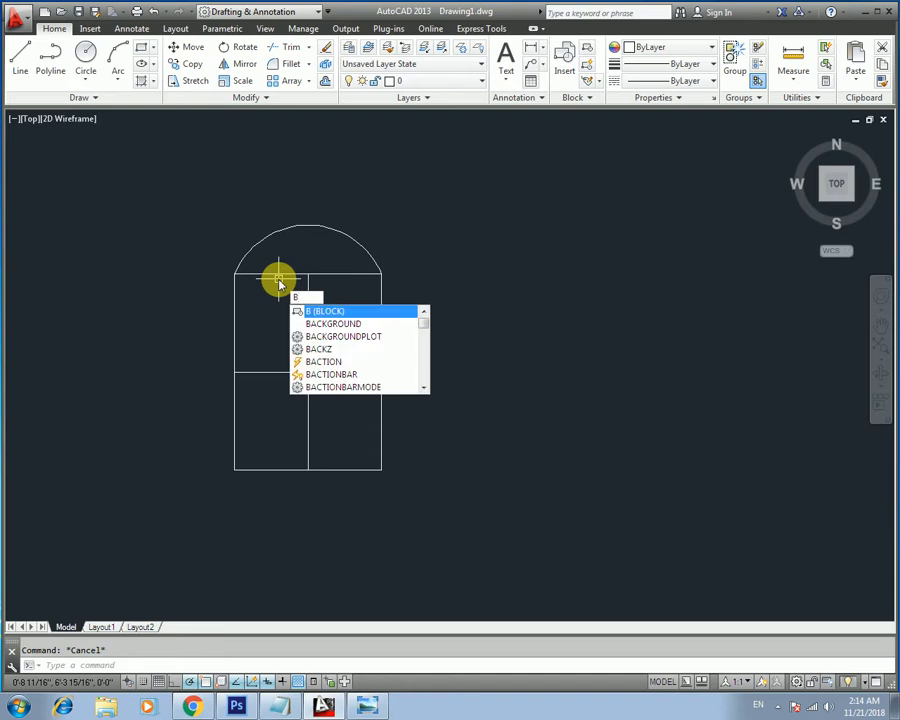
key("Return")
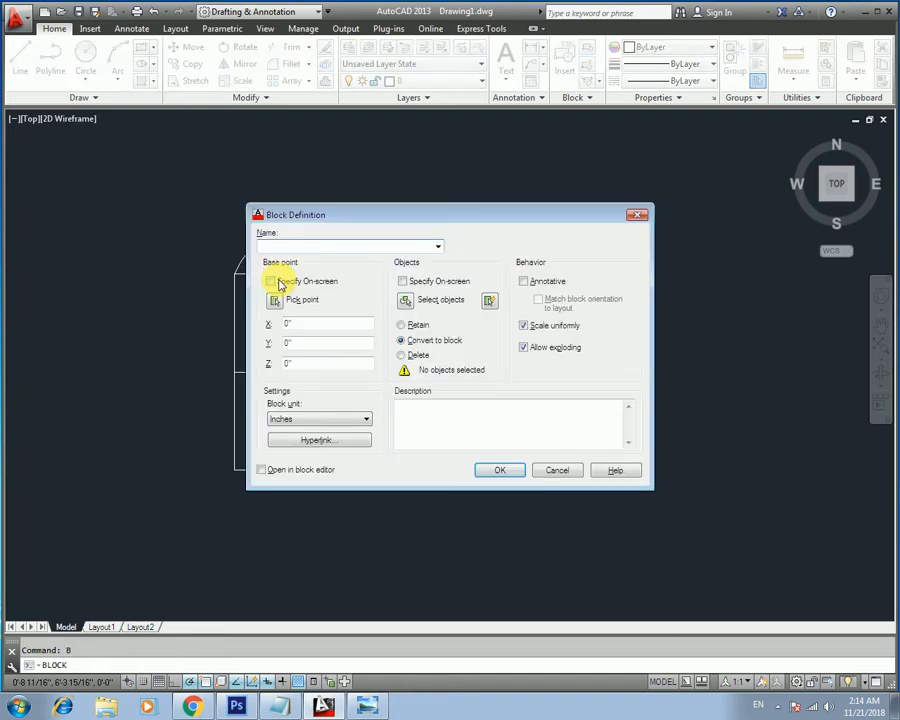
left_click_drag(297, 214, 332, 186)
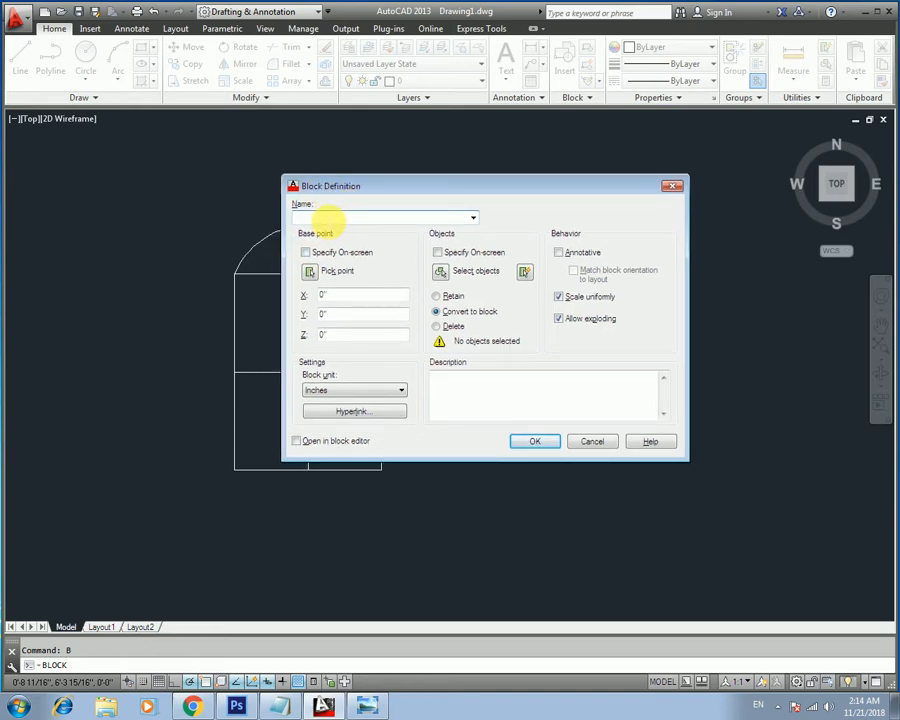
type("wind")
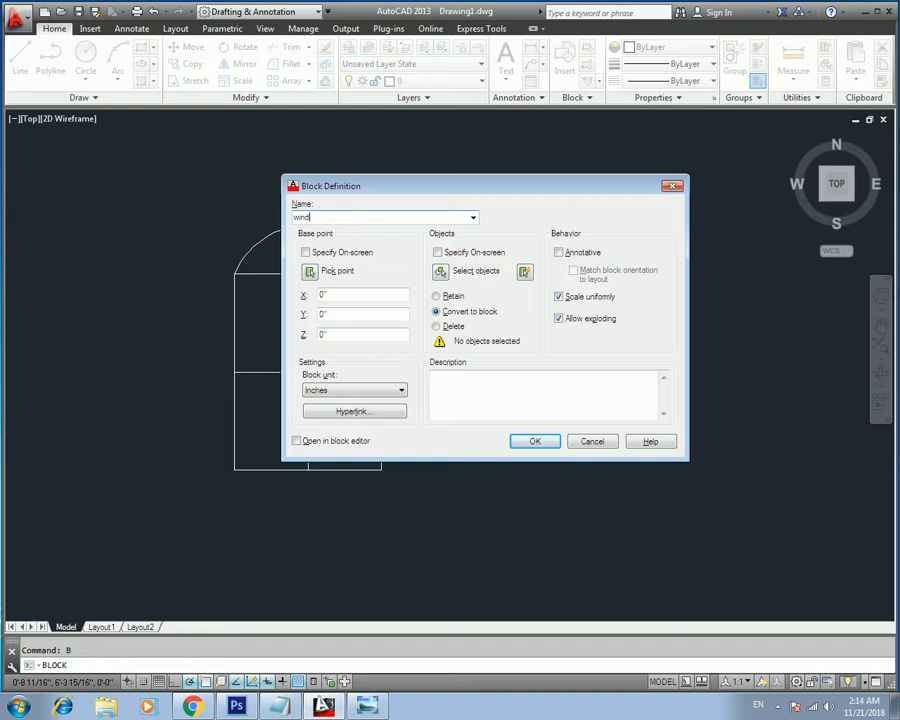
left_click_drag(385, 188, 359, 165)
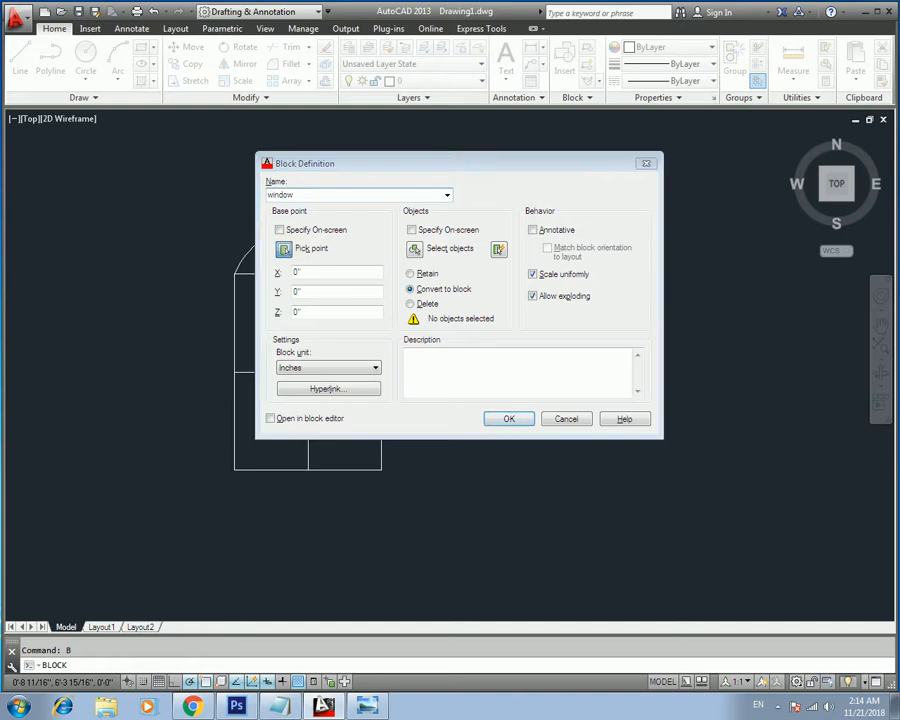
left_click(285, 251)
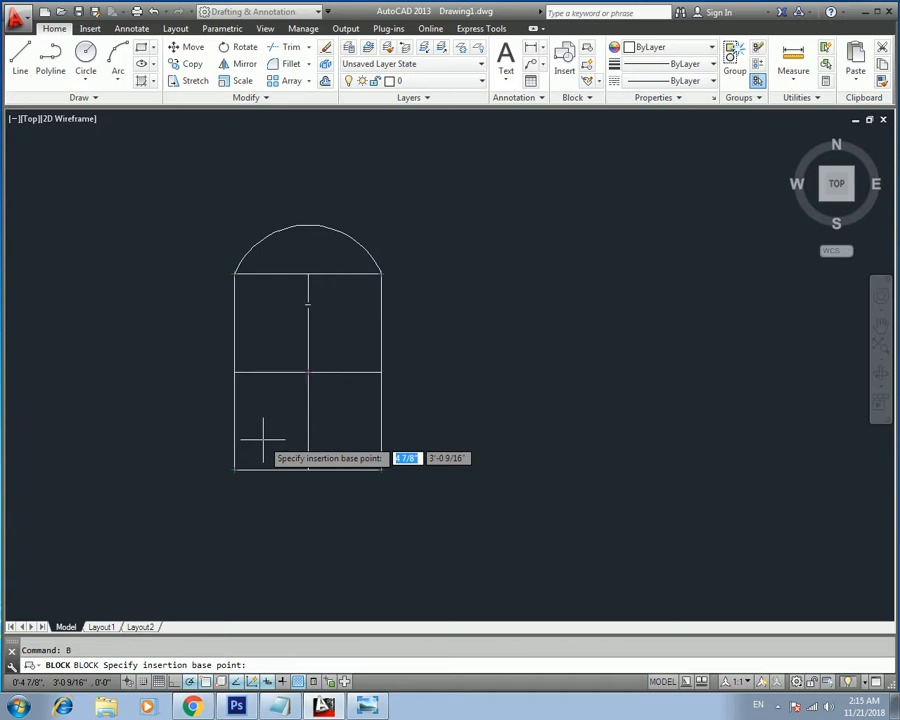
left_click(381, 470)
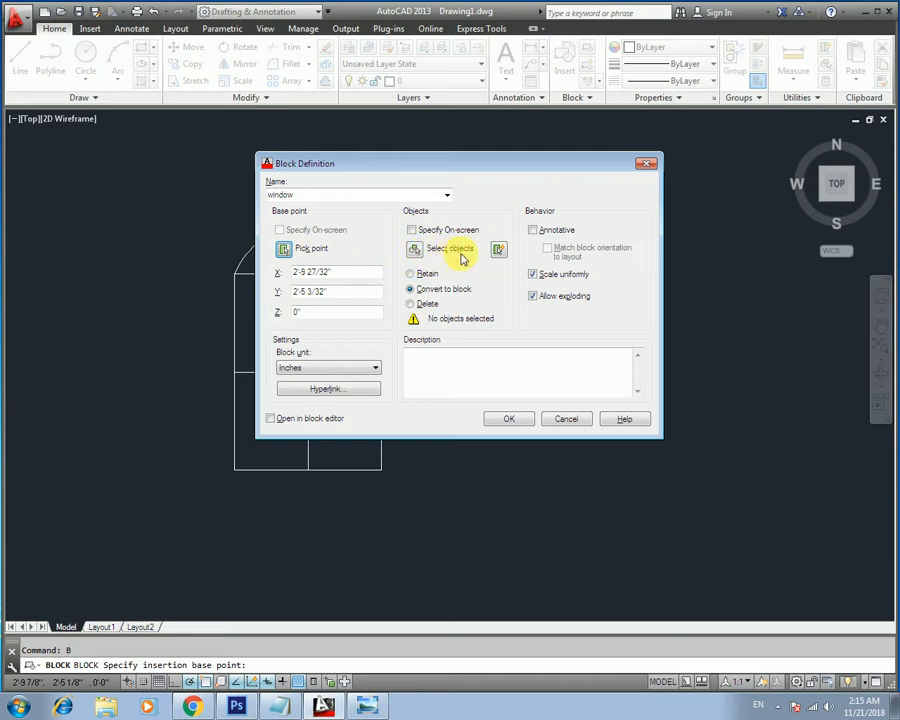
- Select the whole arched window as the block's objects and create the block with Convert to block
left_click(414, 250)
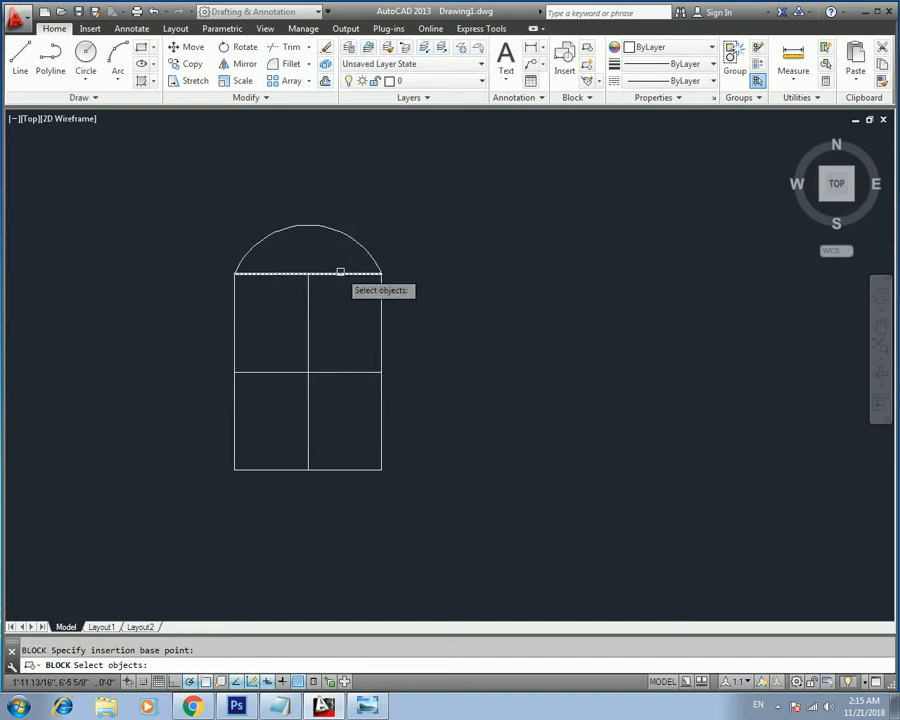
left_click(421, 206)
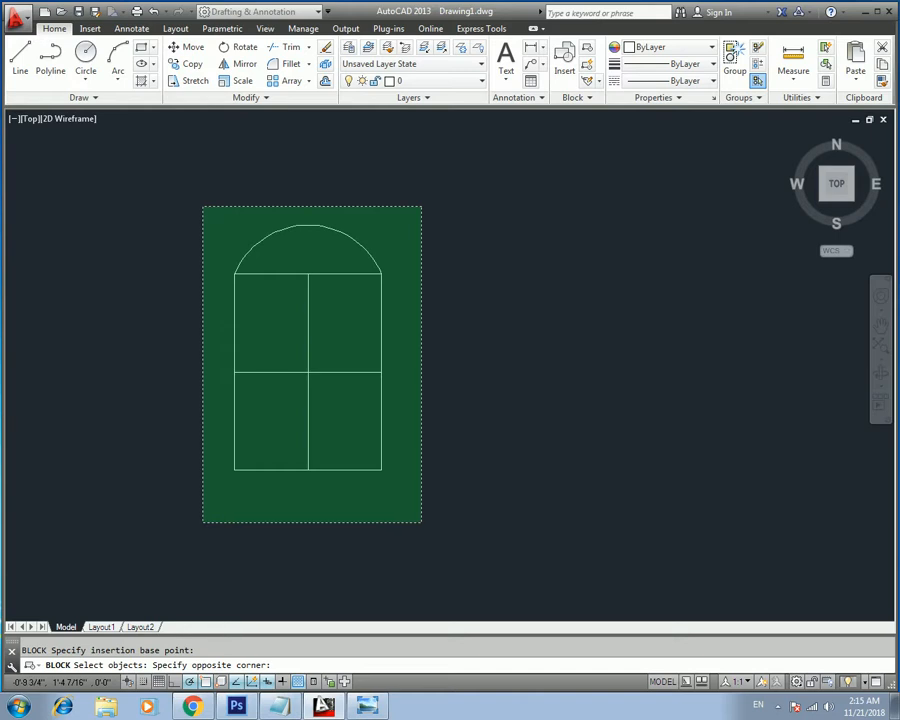
left_click(203, 521)
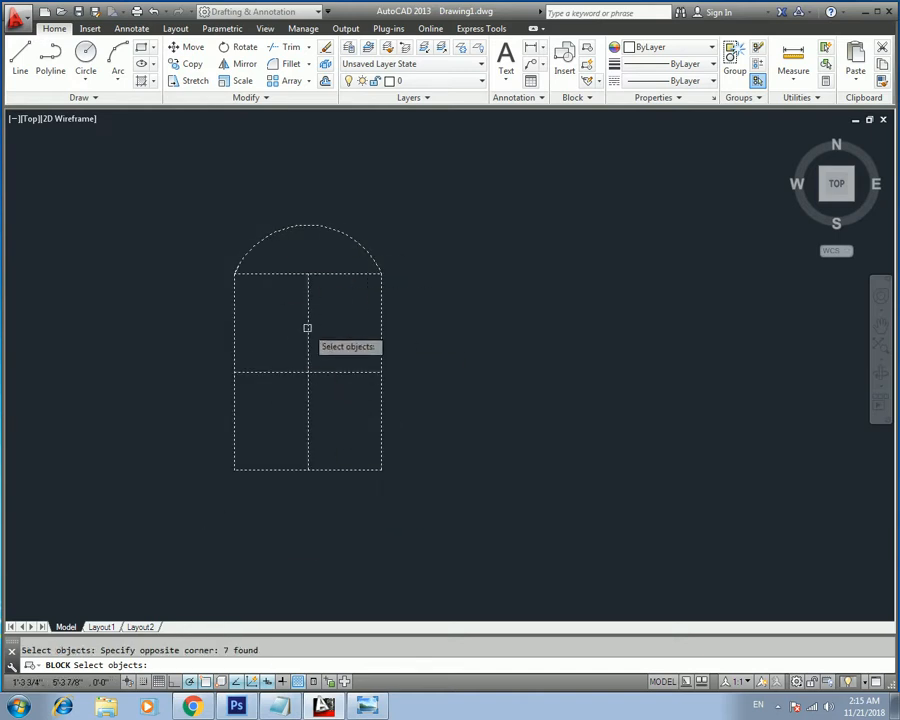
key("Return")
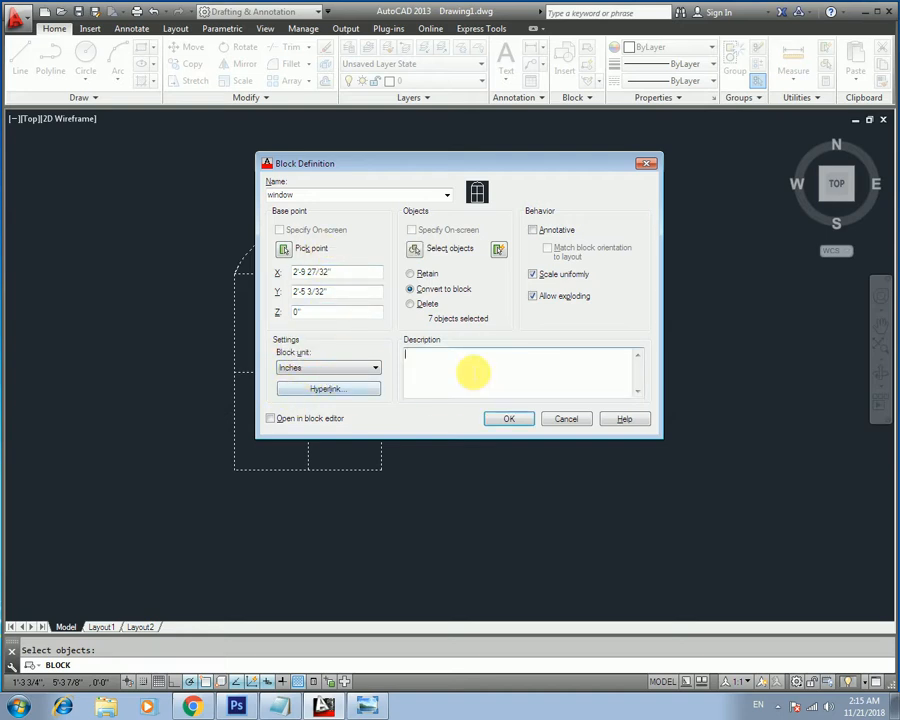
left_click(468, 368)
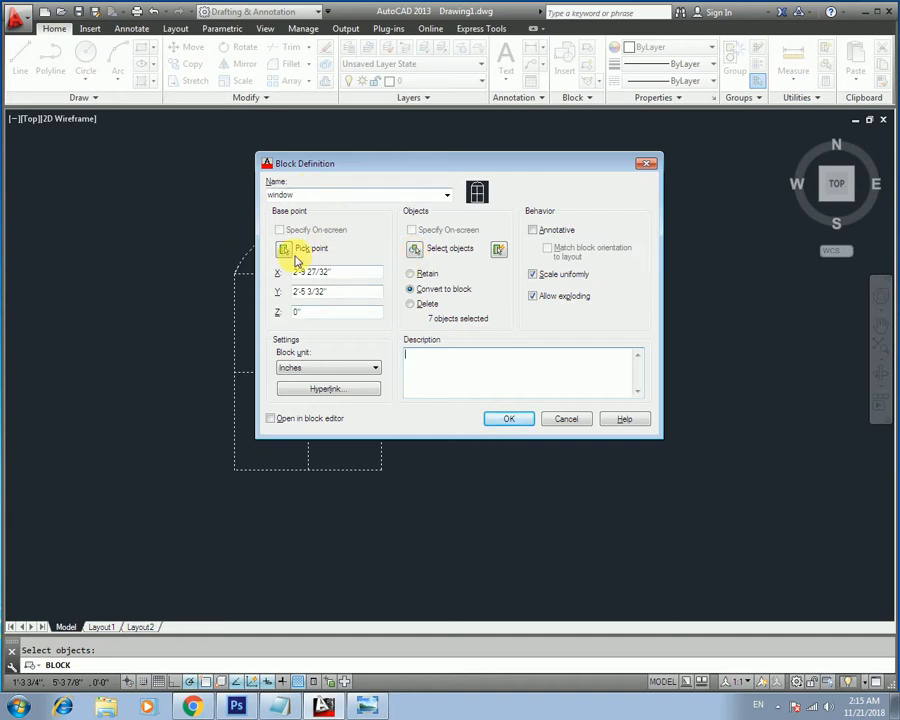
left_click(507, 418)
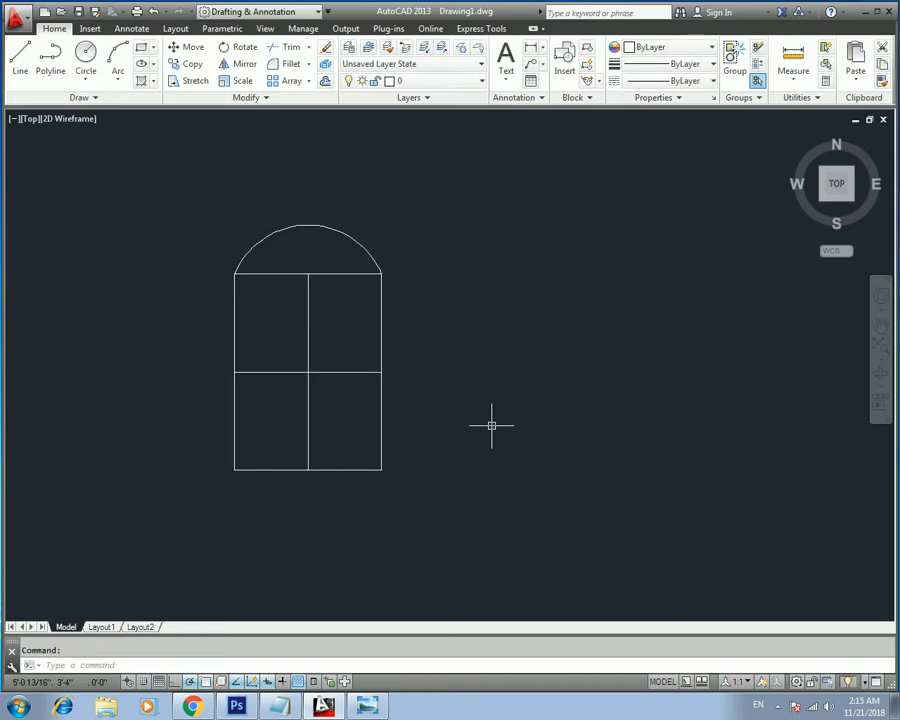
- Select the window block and move it back and forth by its base-point grip to test that it acts as one object
middle_click_drag(438, 338, 380, 310)
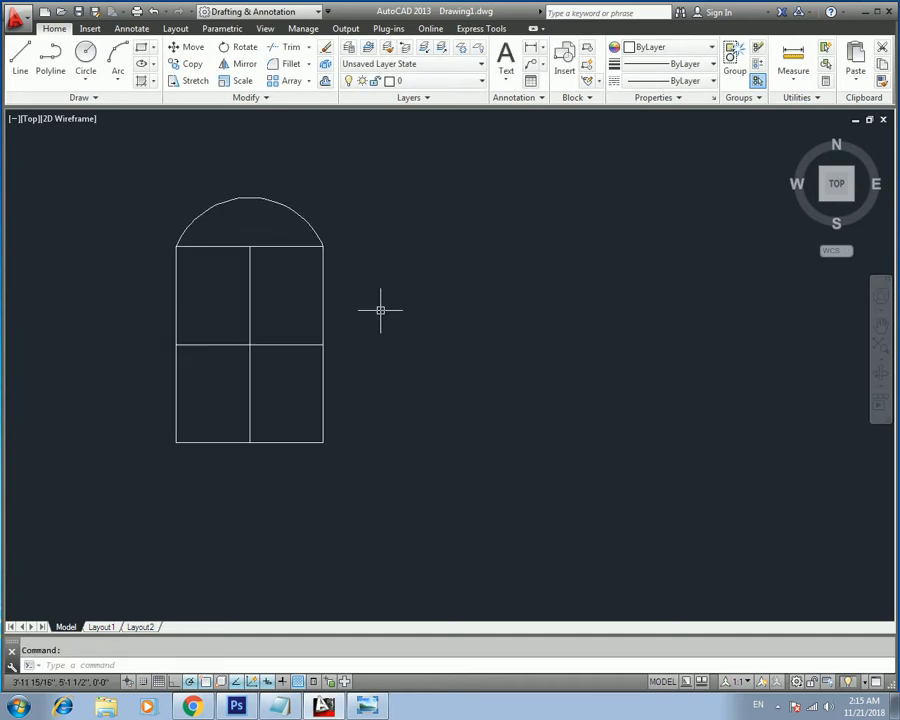
left_click(300, 244)
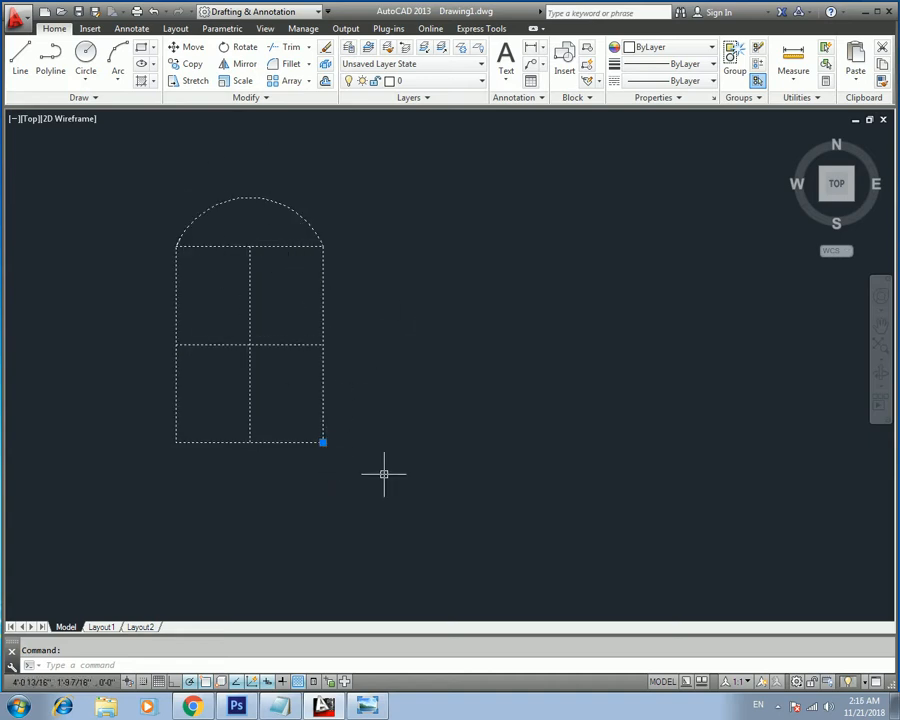
left_click(322, 442)
left_click(521, 391)
left_click(521, 391)
left_click(271, 414)
left_click(274, 415)
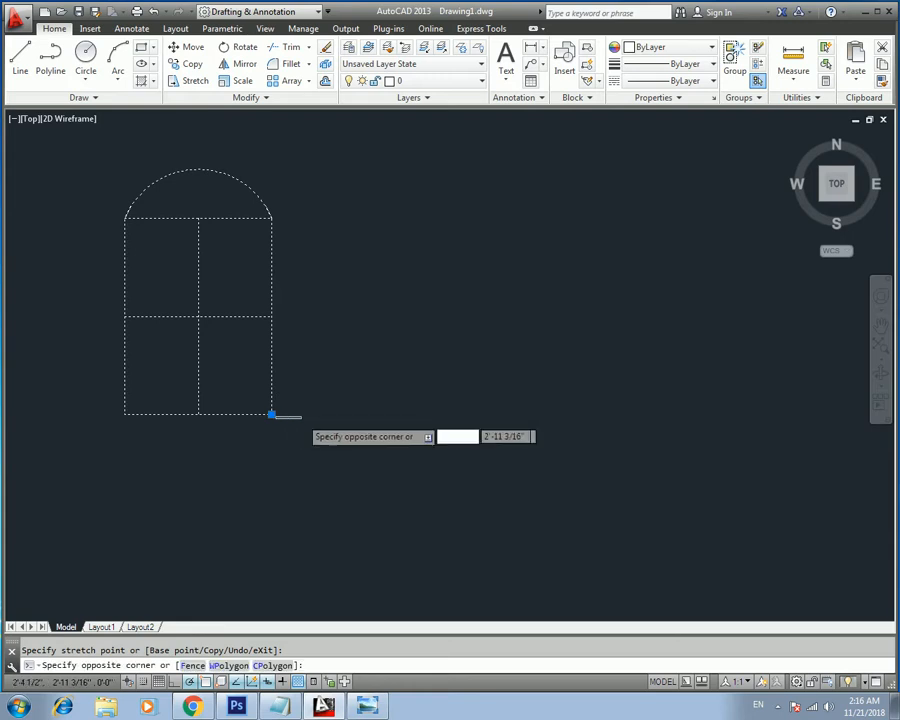
key("Escape")
left_click(272, 413)
left_click(271, 414)
left_click(468, 390)
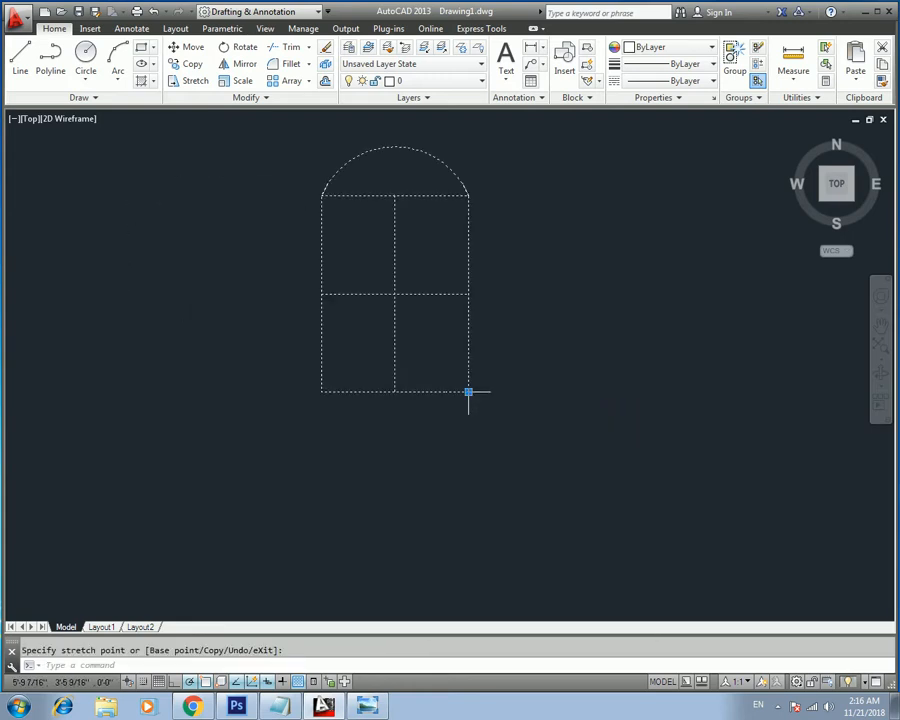
left_click(468, 391)
left_click(251, 431)
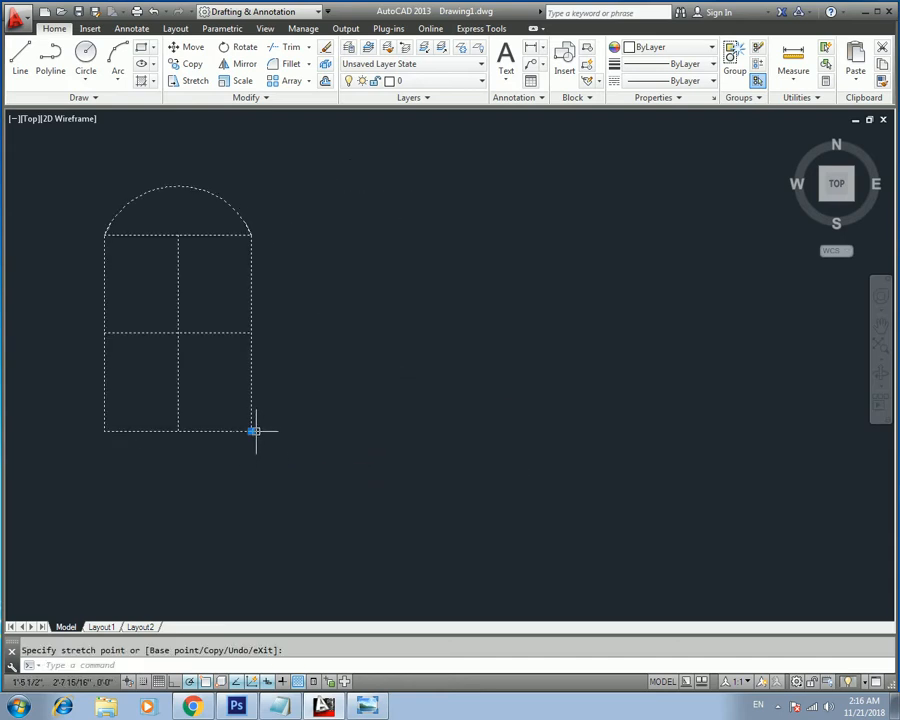
left_click(255, 431)
key("Escape")
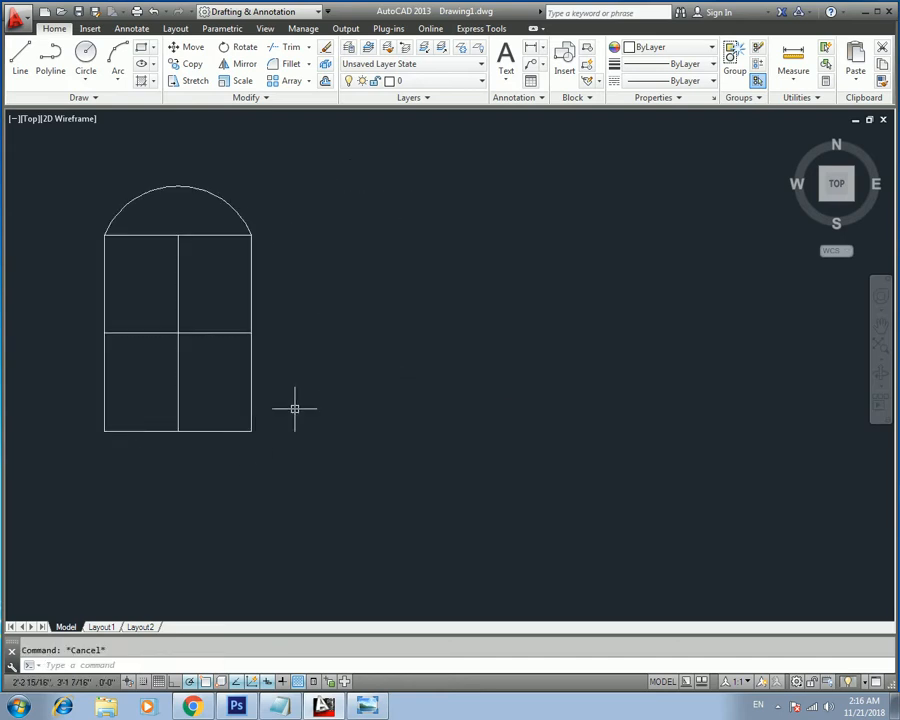
- Select the window block with a crossing selection and delete it from the drawing area
middle_click_drag(275, 409, 312, 405)
left_click(339, 179)
left_click(100, 400)
key("Delete")
key("Escape")
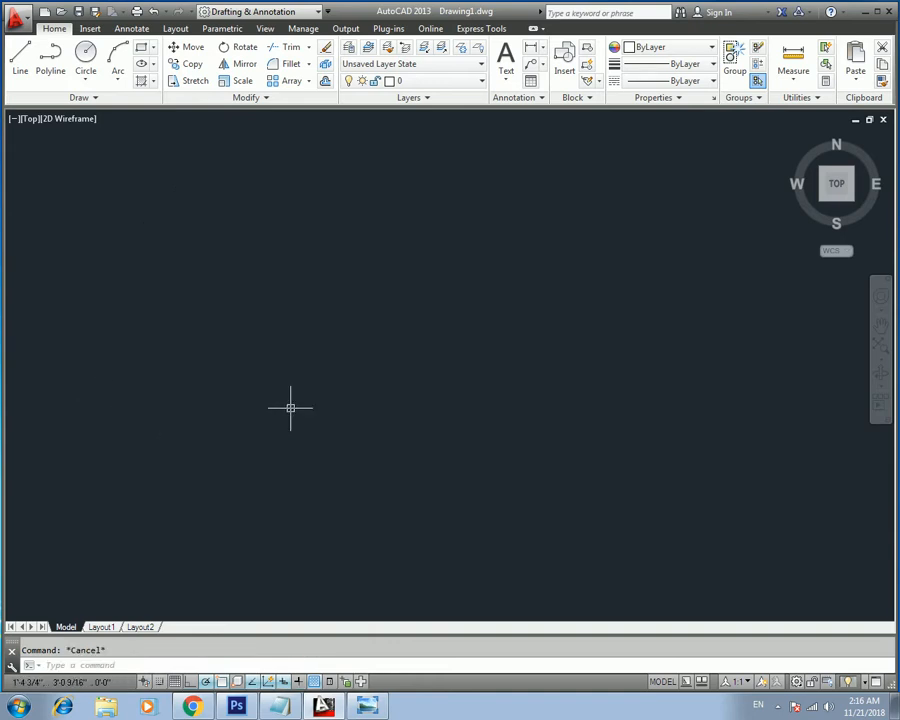
- Switch to Windows Photo Viewer to read the lecture's topic list, and return to AutoCAD
left_click(366, 706)
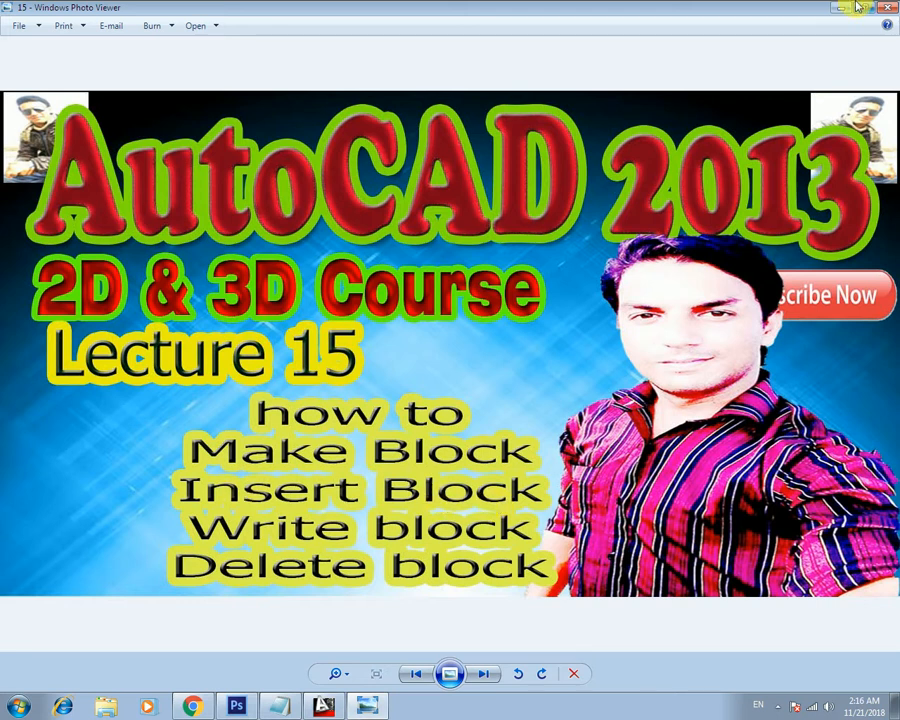
left_click(326, 707)
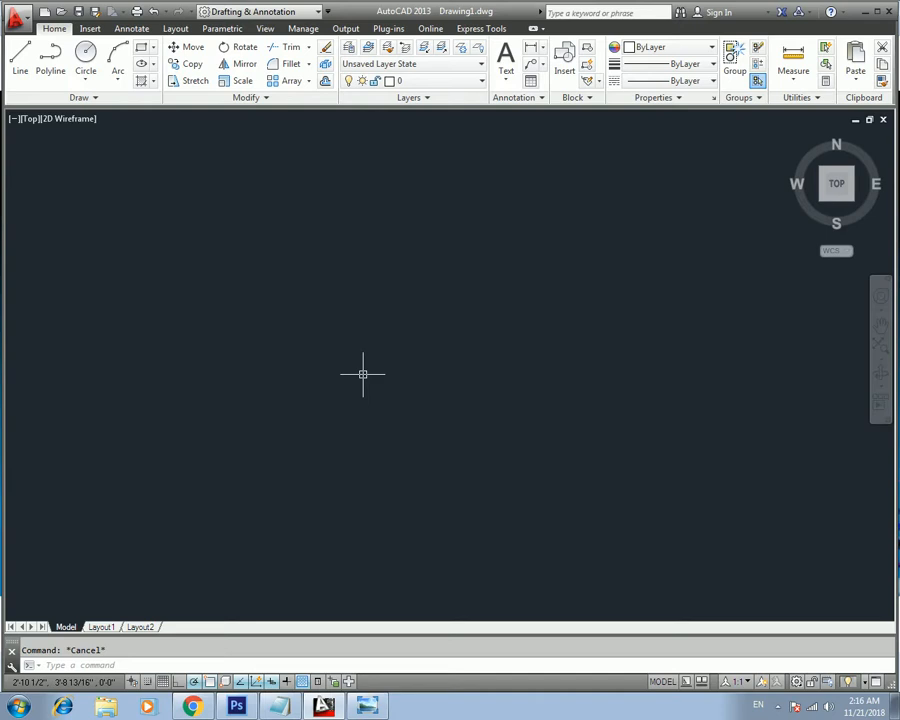
- Insert the "window" block into the empty drawing, specifying its insertion point on screen at the far left
type("i")
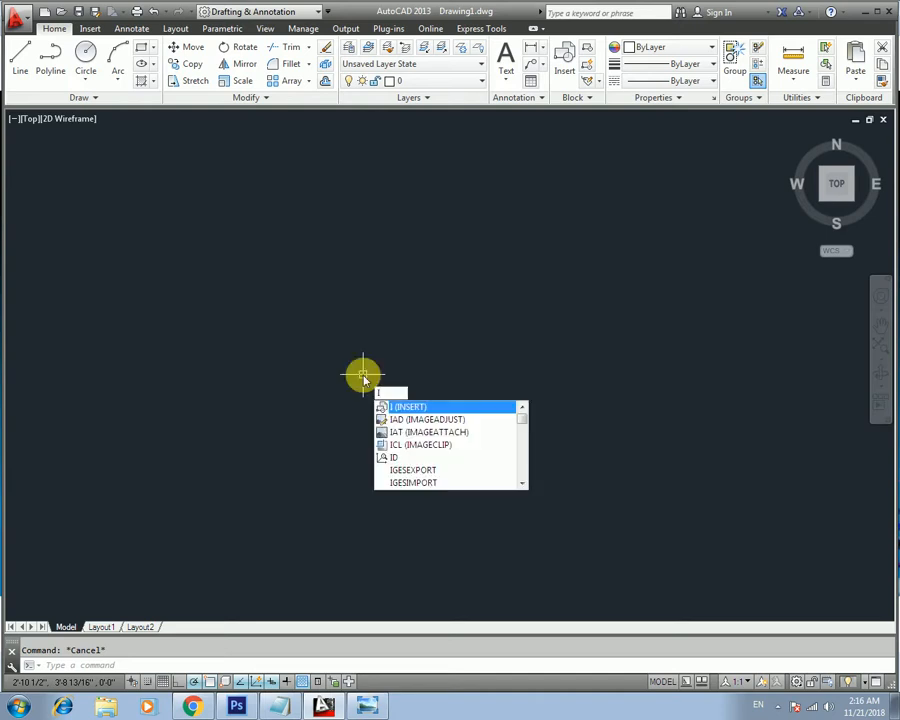
key("Return")
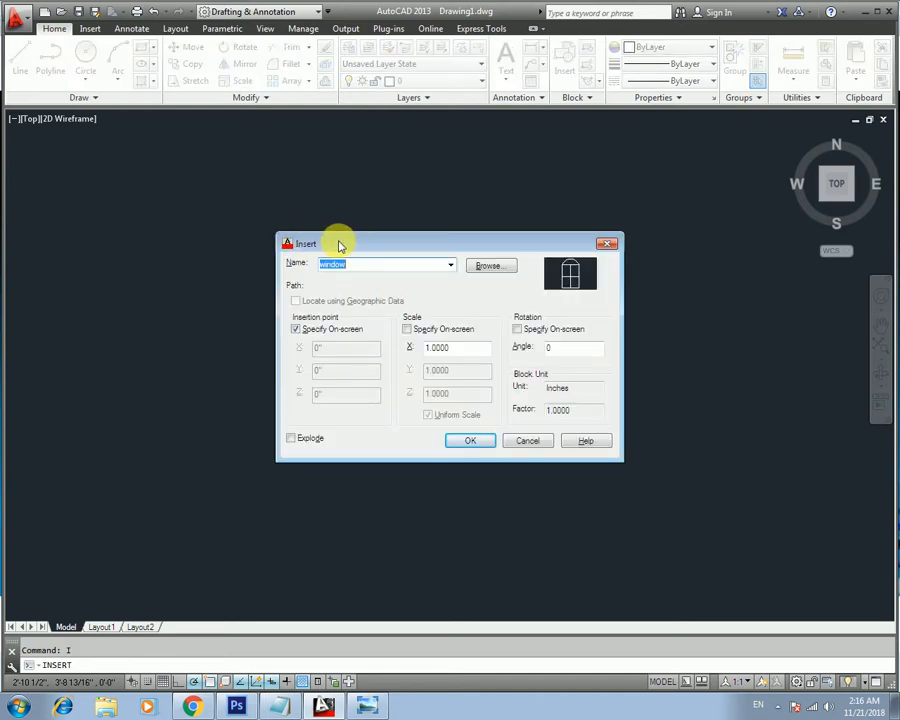
left_click_drag(340, 245, 301, 221)
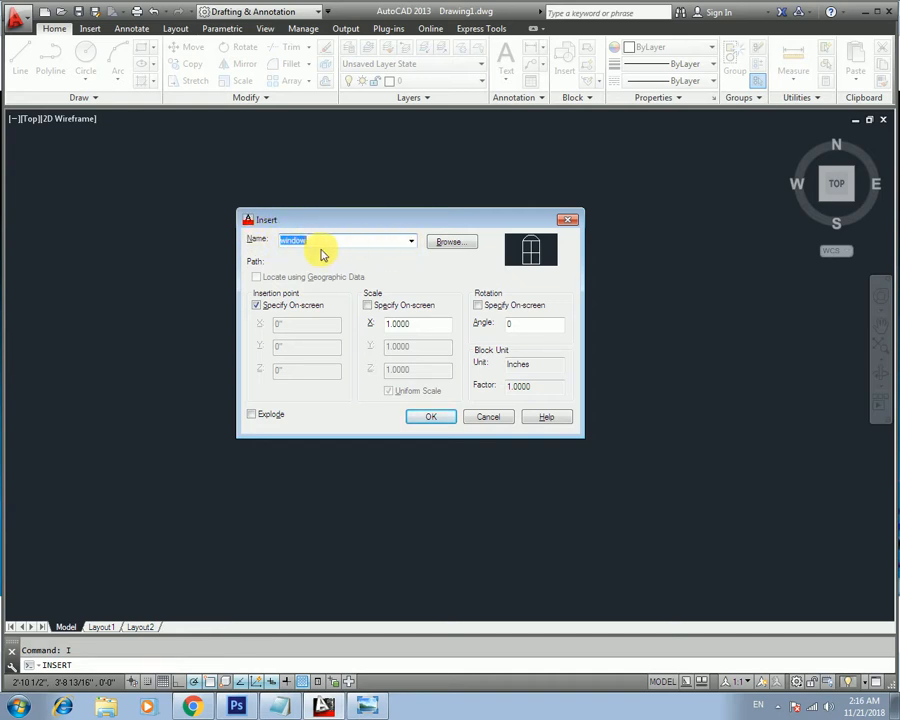
left_click(411, 242)
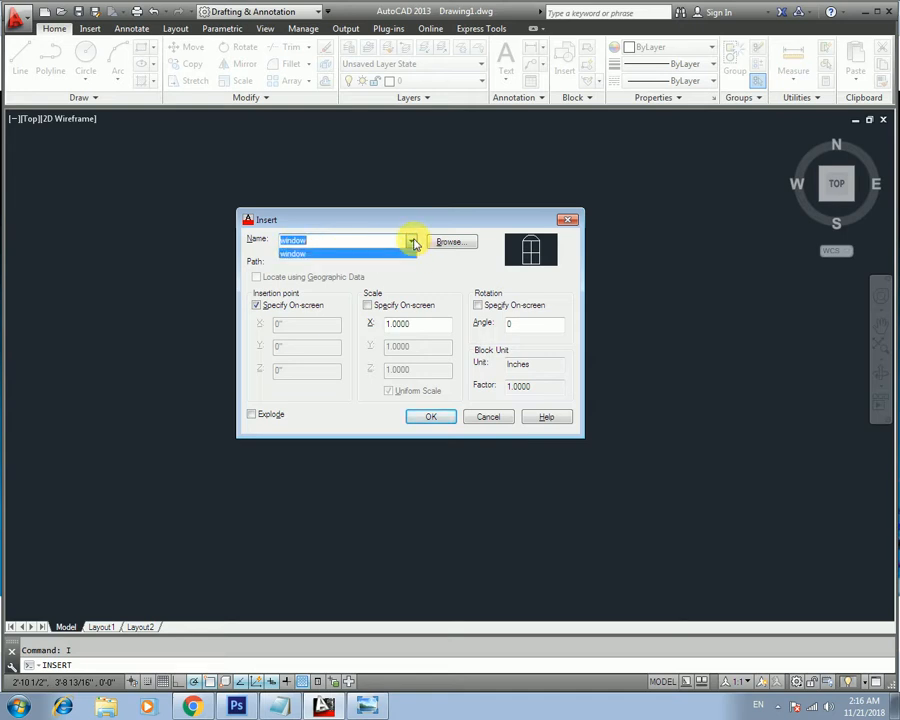
left_click(325, 255)
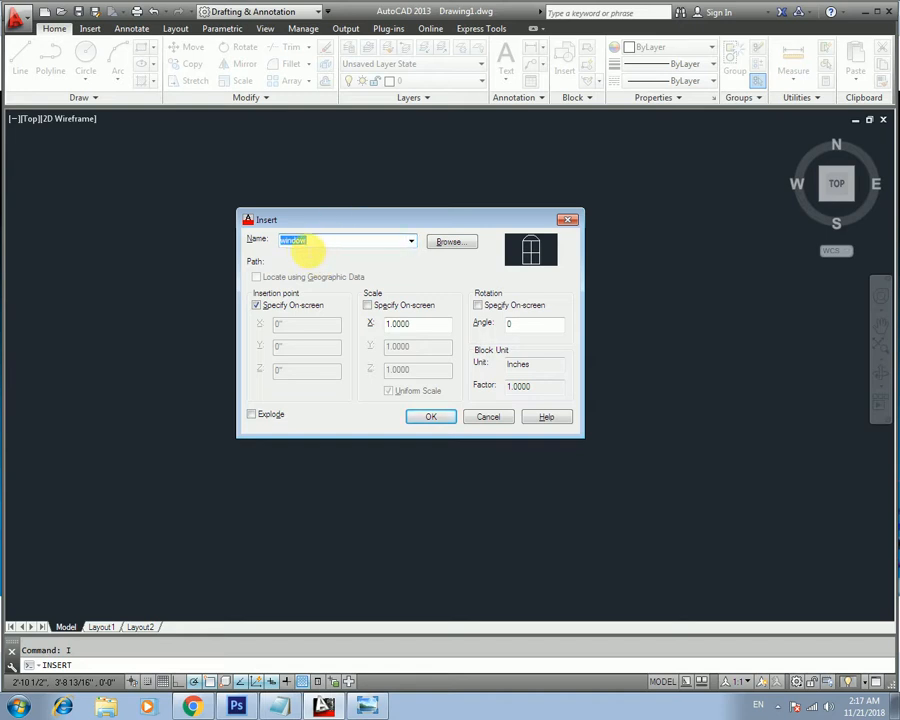
left_click(432, 417)
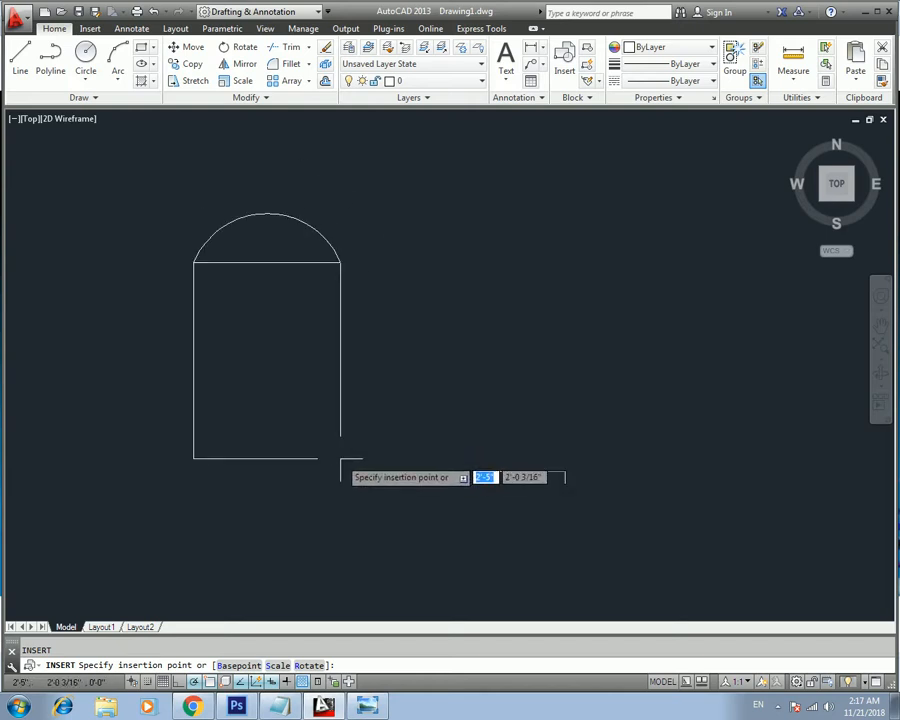
left_click(163, 378)
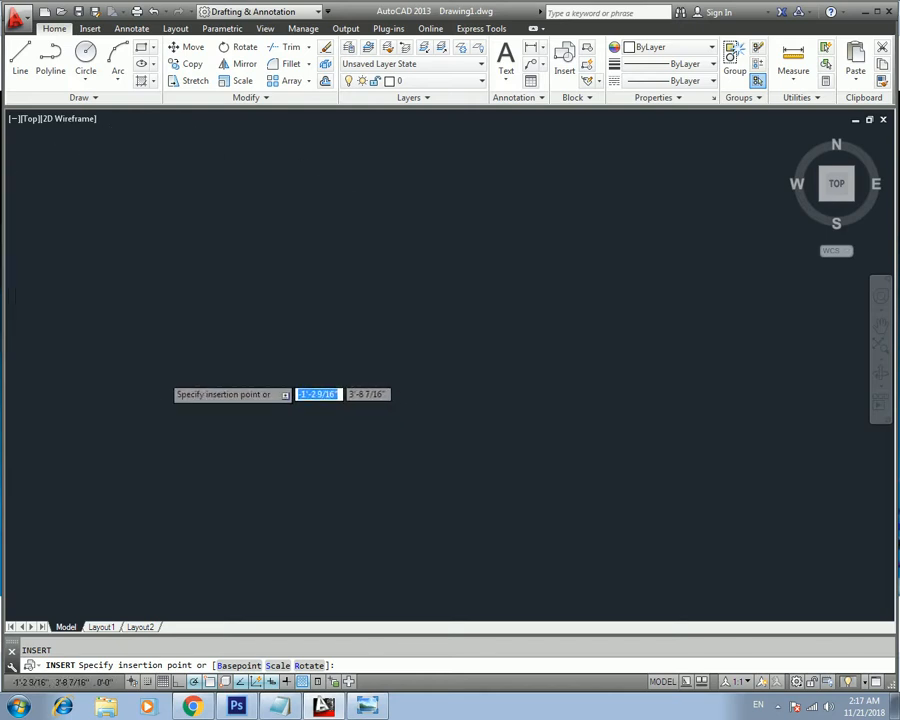
- Insert two more copies of the "window" block in a row to the right of the first one
right_click(598, 534)
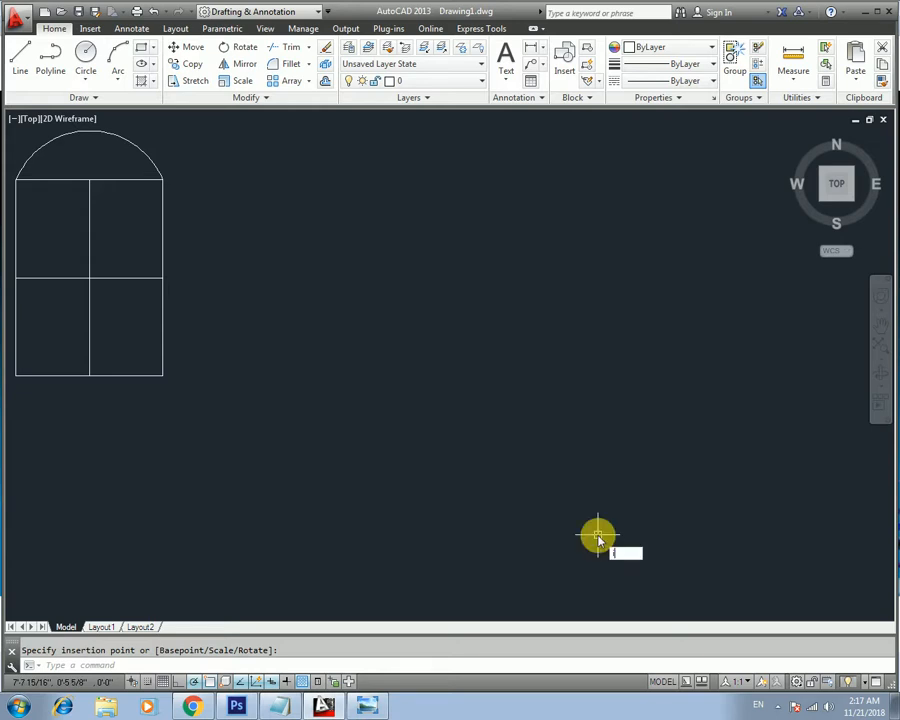
left_click(429, 416)
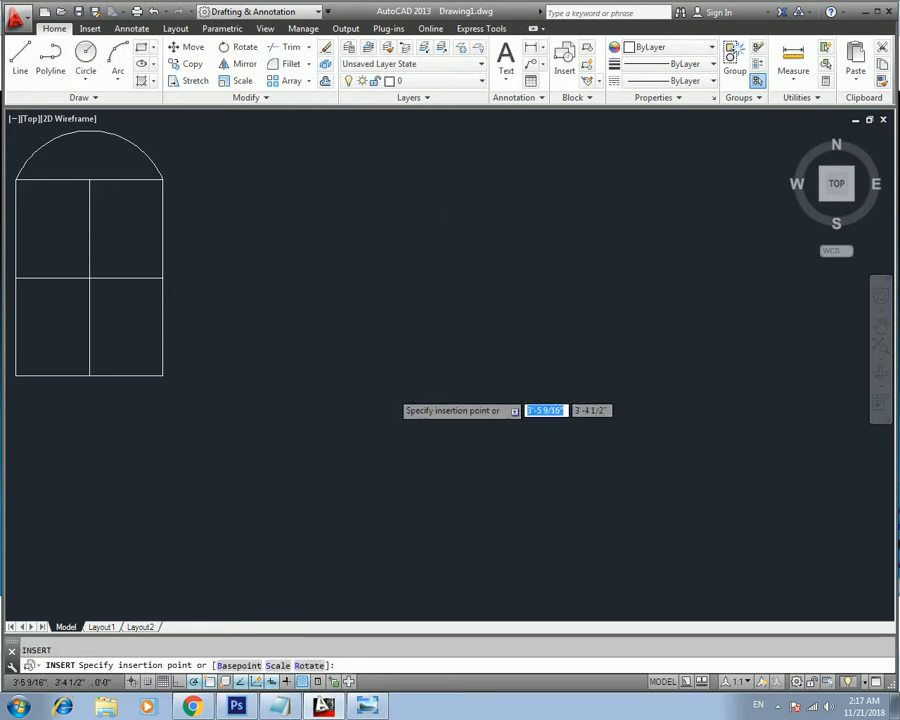
left_click(392, 391)
right_click(560, 452)
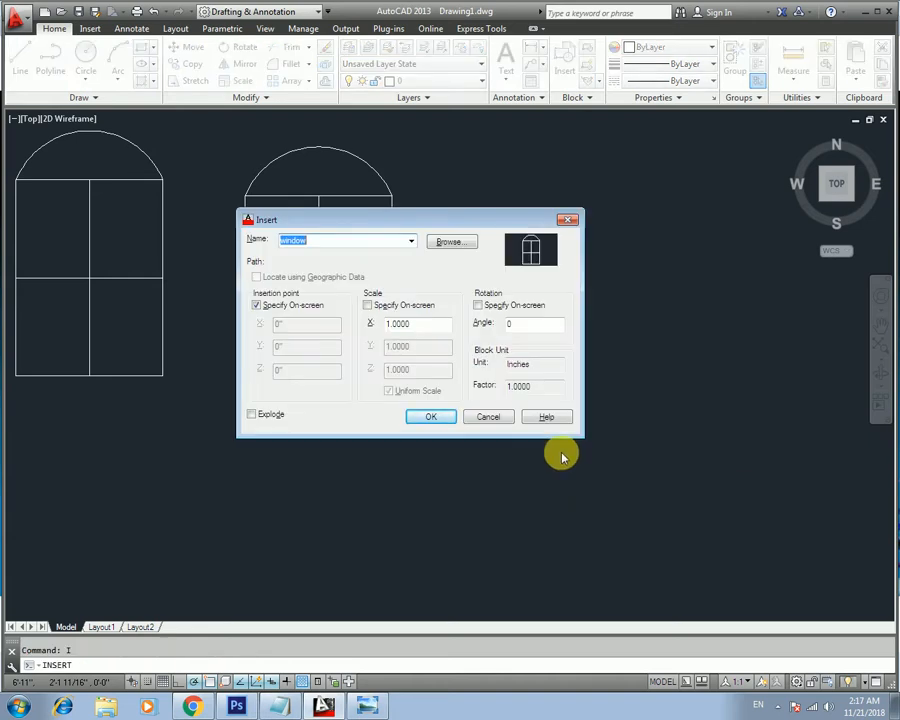
left_click(430, 417)
middle_click_drag(512, 520, 423, 451)
scroll(510, 466, "down", 4)
- Insert a fourth copy of the "window" block below the leftmost window
type("i")
key("Return")
left_click(427, 414)
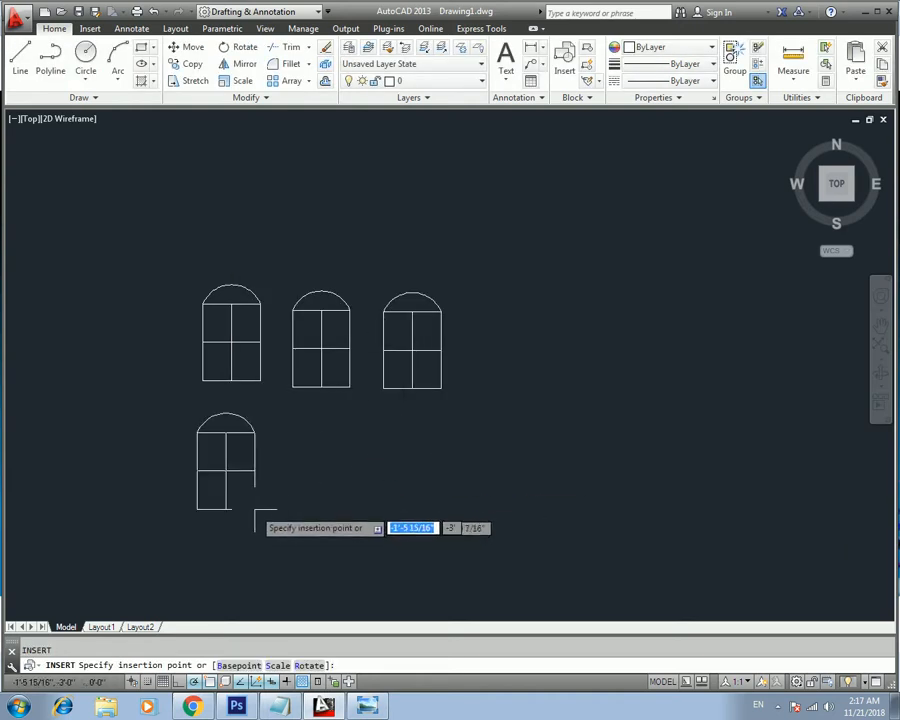
left_click(250, 508)
scroll(343, 370, "up", 5)
middle_click_drag(343, 370, 362, 436)
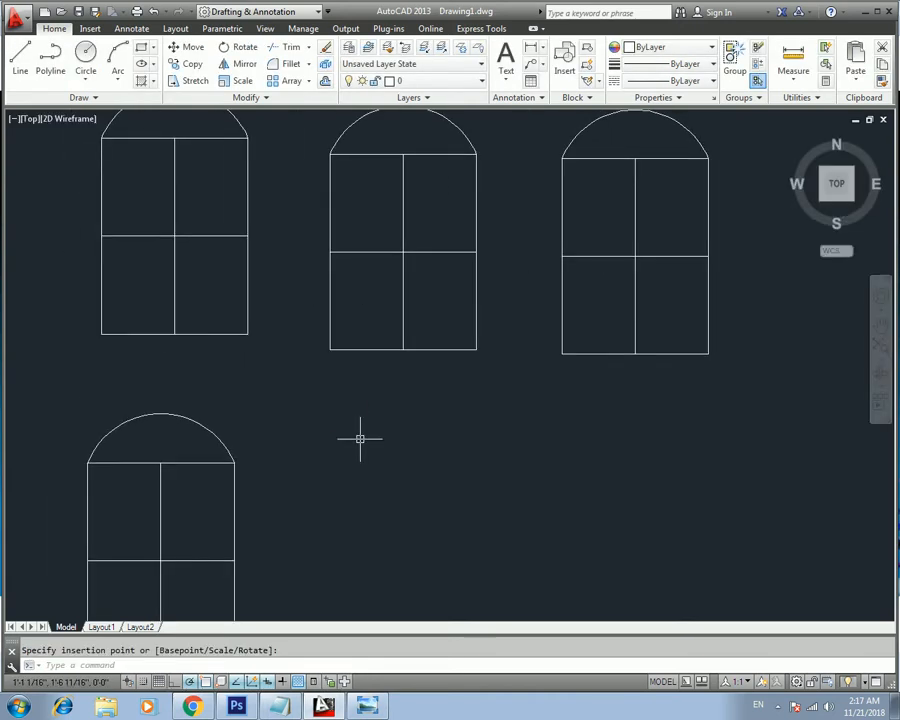
scroll(422, 432, "down", 2)
middle_click_drag(424, 434, 410, 428)
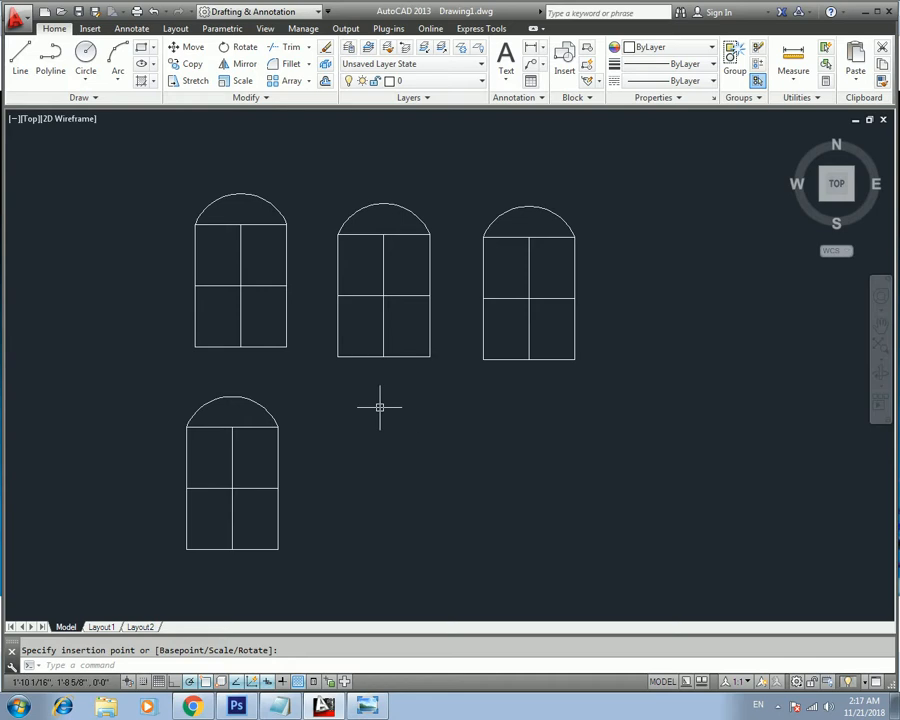
scroll(267, 313, "up", 2)
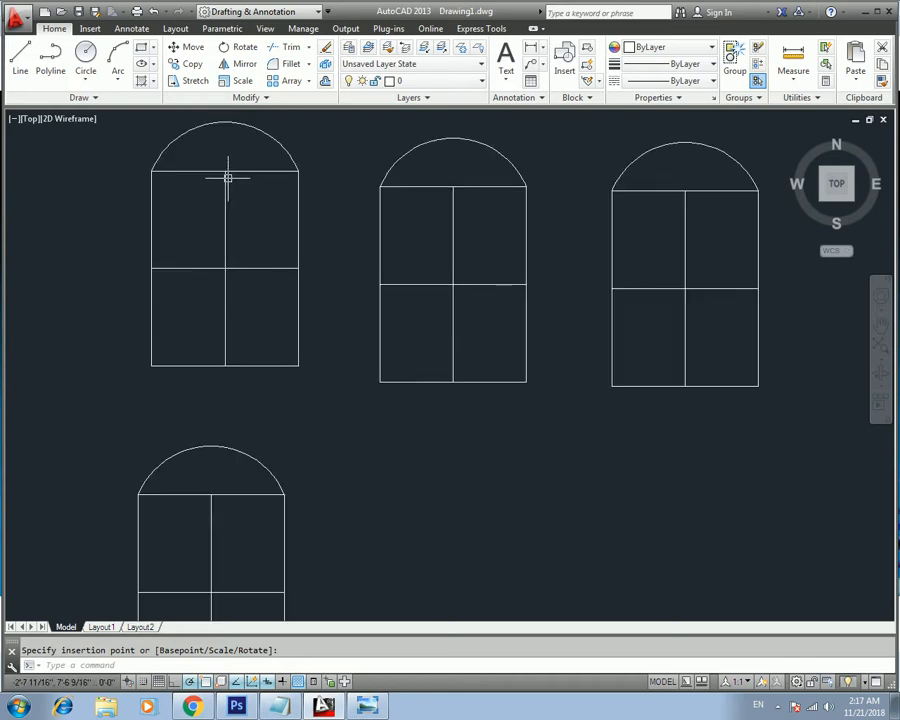
middle_click_drag(227, 177, 231, 215)
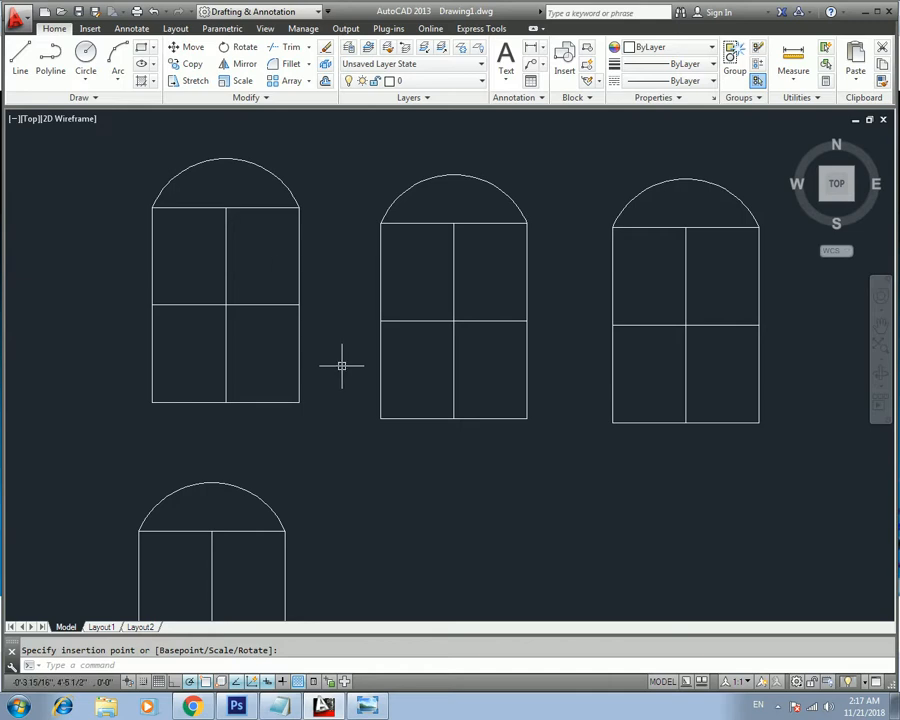
type("edit")
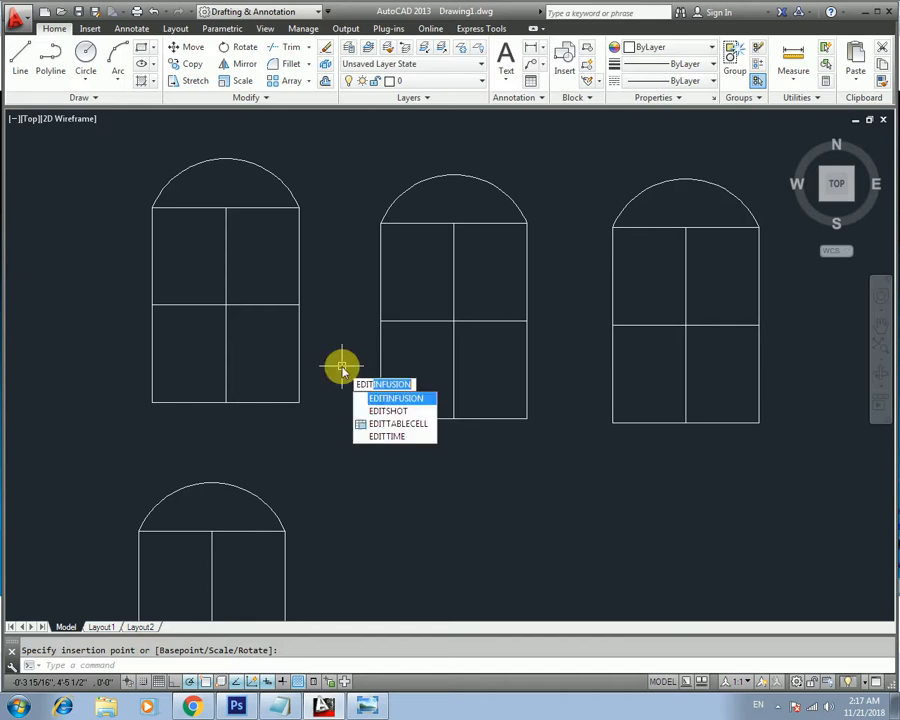
type("block")
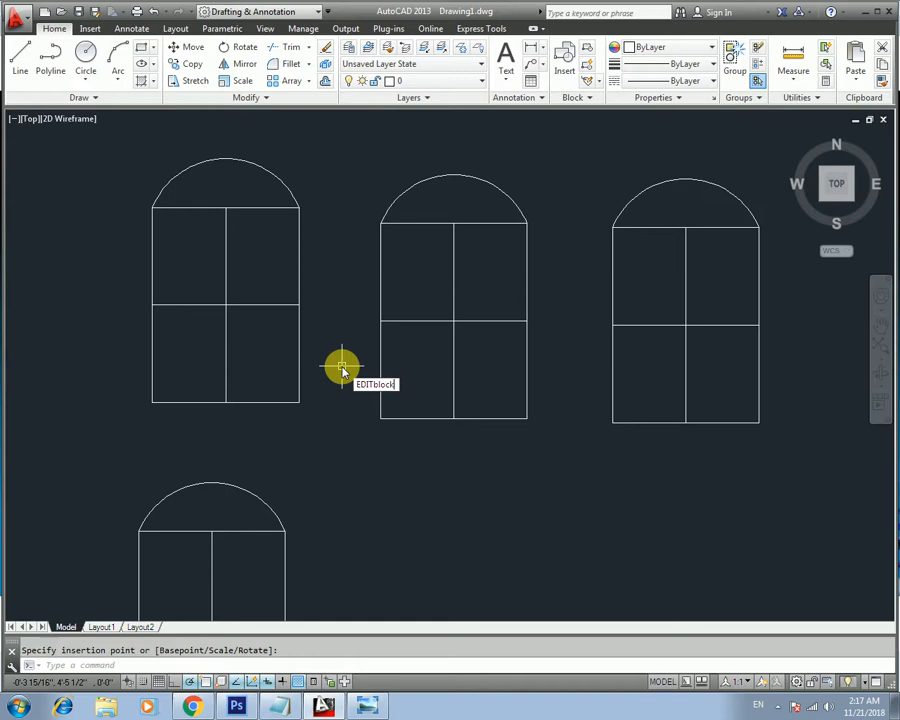
key("Return")
key("Escape")
type("ed")
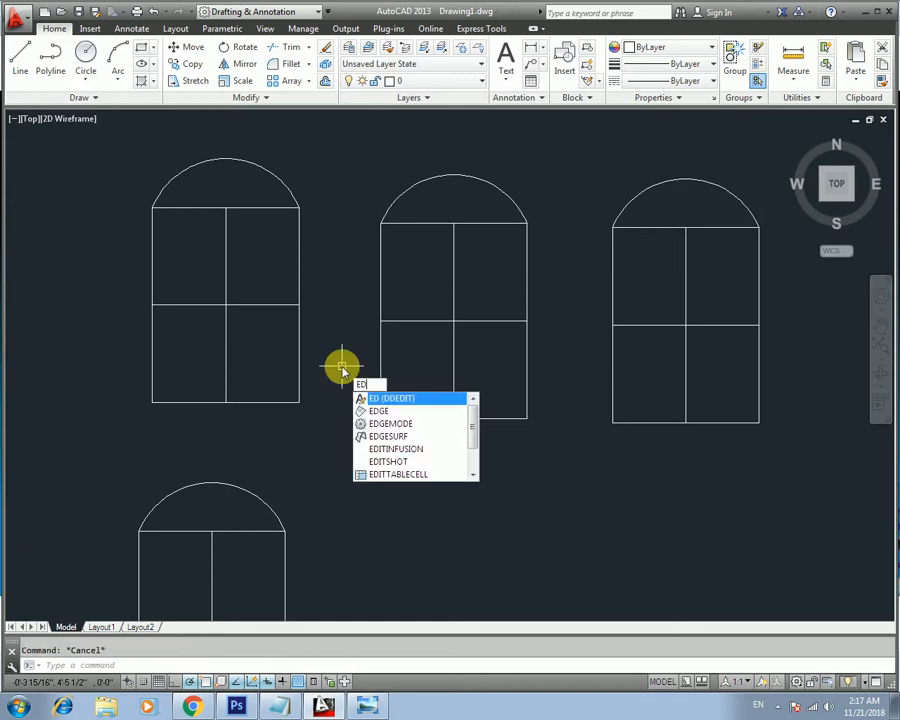
type("blo")
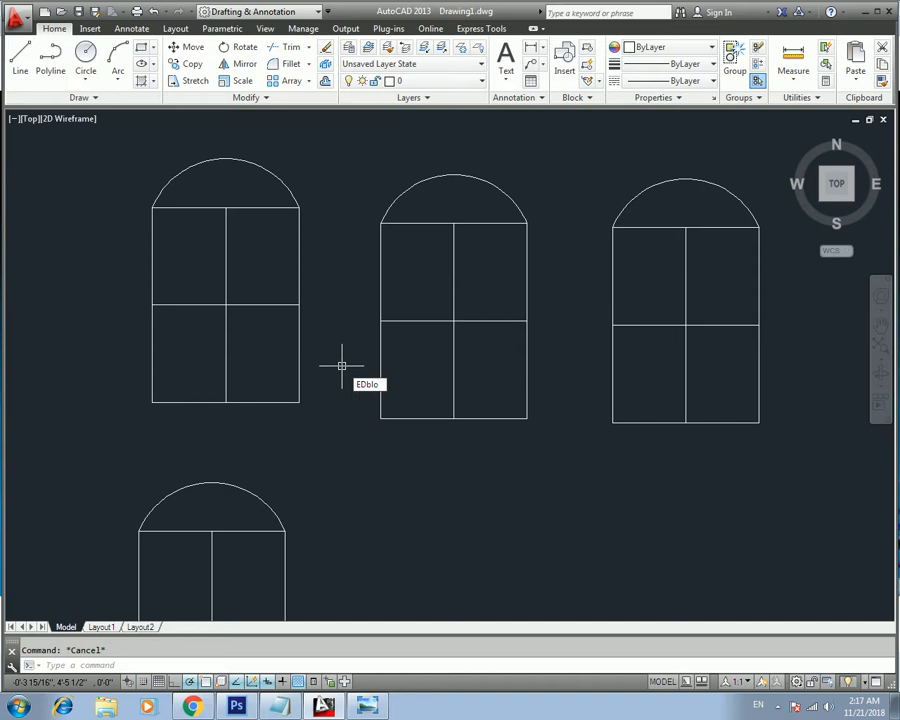
left_click(341, 367)
type("ck")
key("Return")
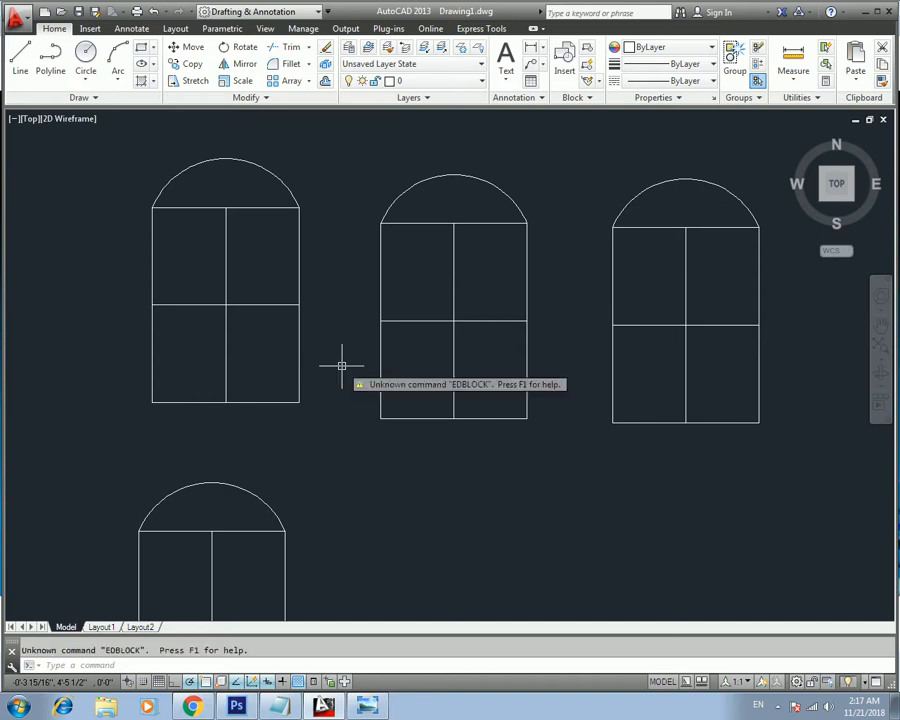
key("Escape")
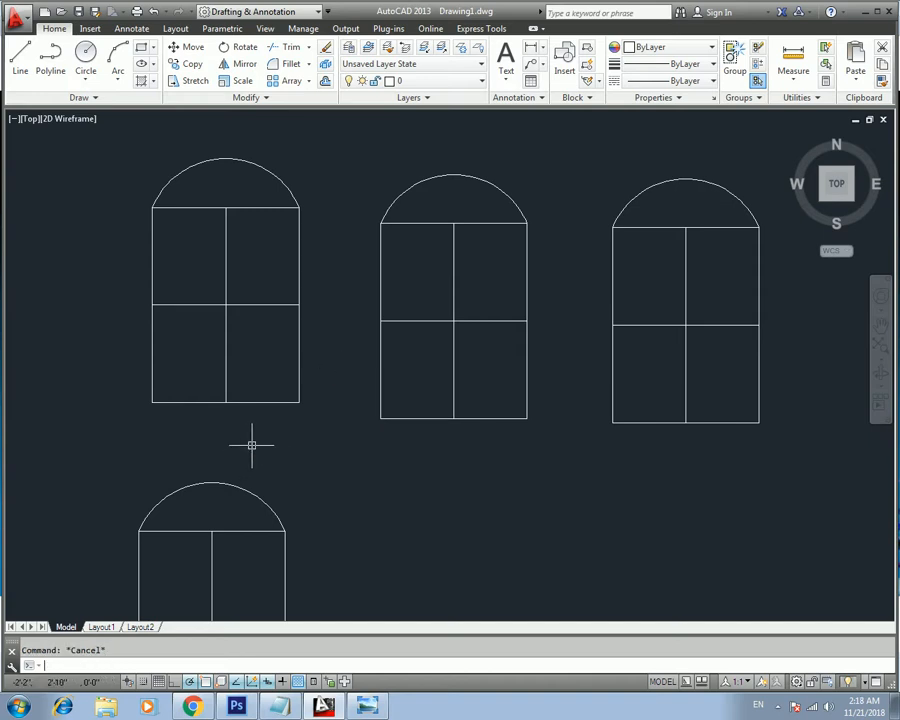
- Open the "window" block definition in the Block Editor from the upper-left window copy
left_click(227, 208)
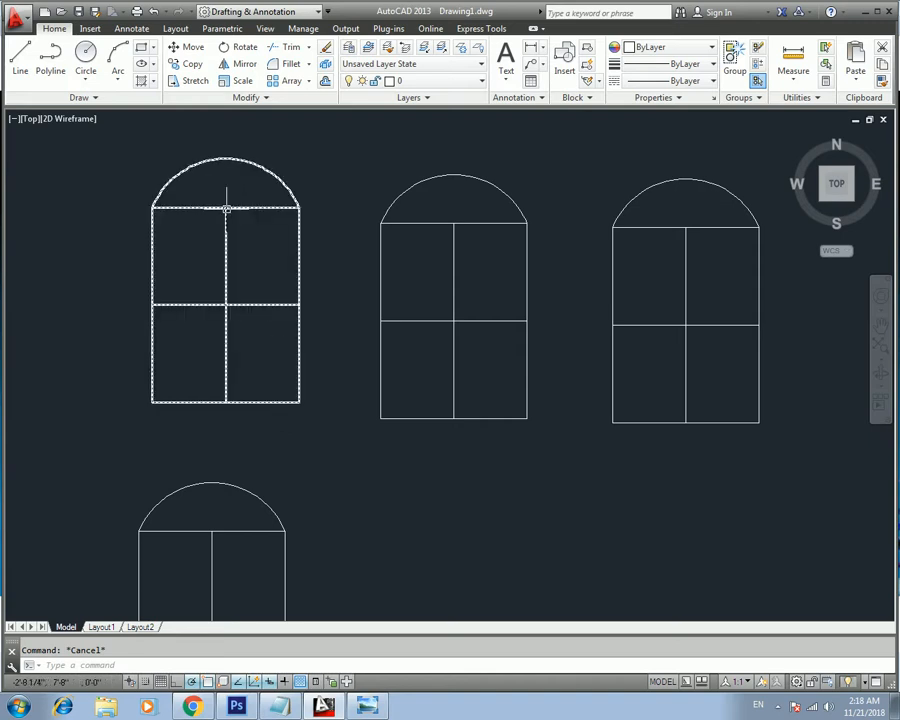
key("Escape")
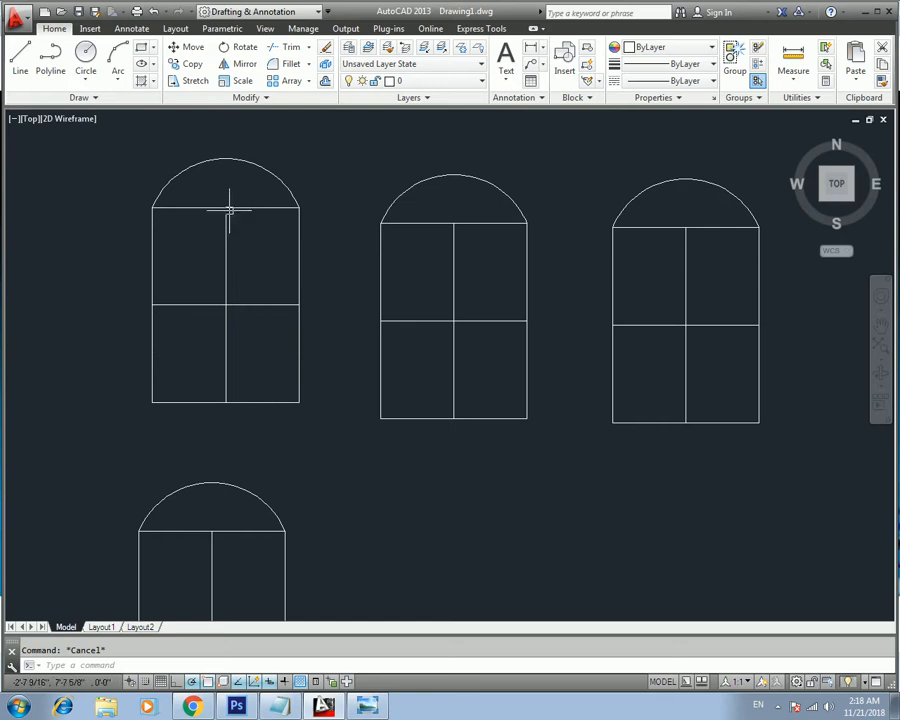
left_click(228, 209)
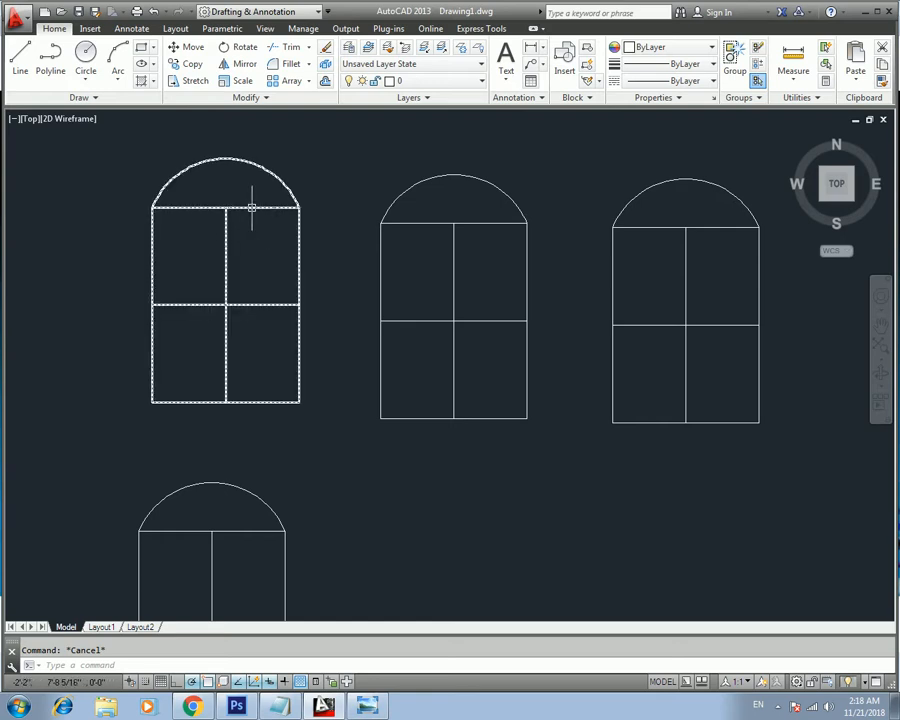
double_click(251, 208)
left_click_drag(398, 236, 341, 218)
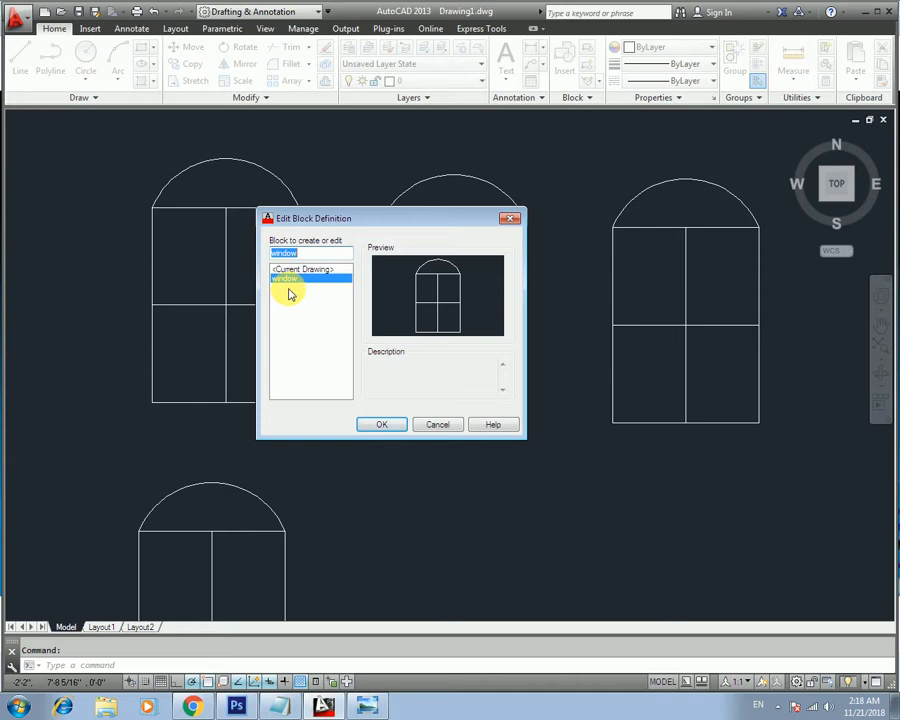
left_click(381, 424)
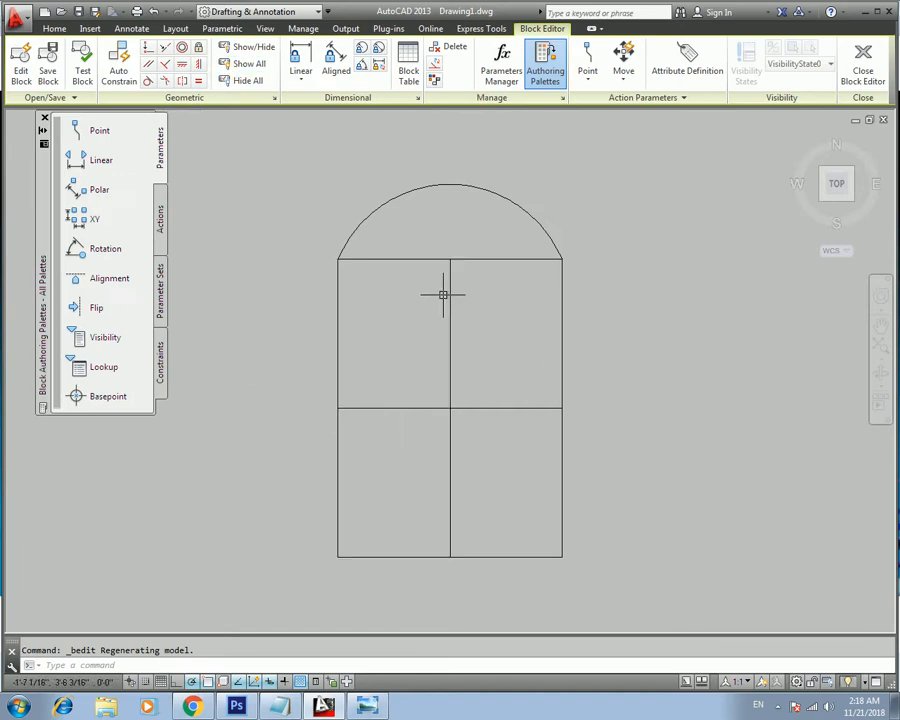
left_click(53, 29)
left_click(90, 31)
left_click(61, 31)
left_click(90, 31)
left_click(58, 32)
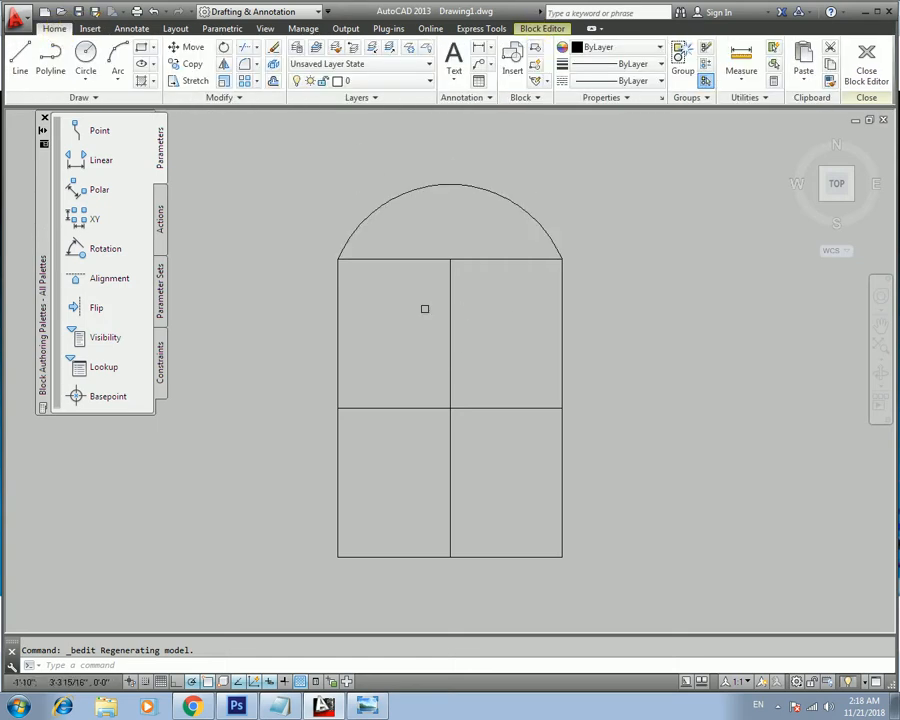
left_click(542, 28)
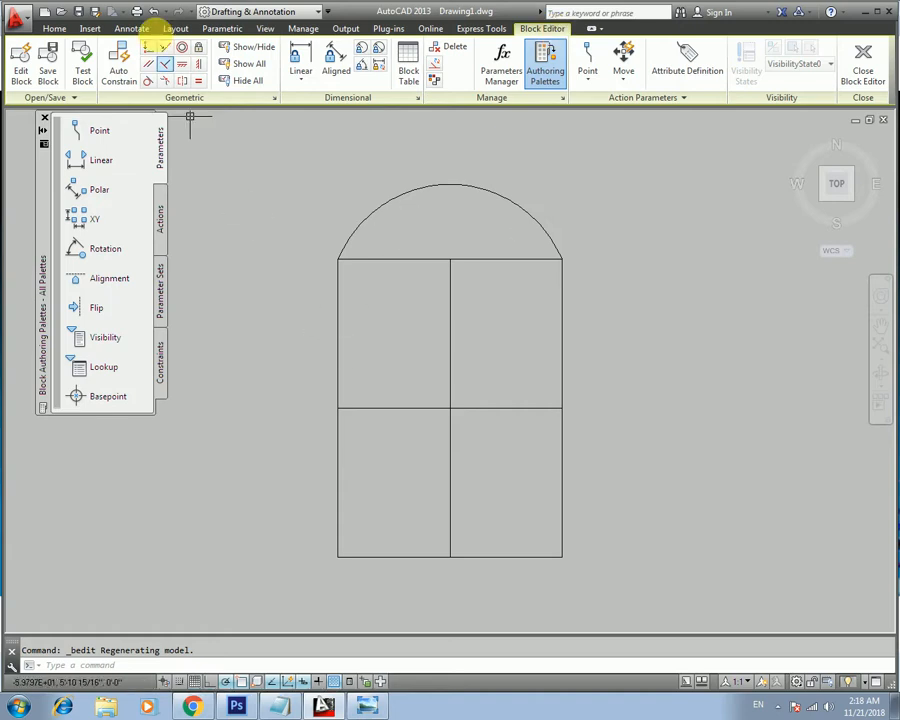
- Draw a vertical line from the midpoint of the arch's base line up to the top of the arch
left_click(52, 29)
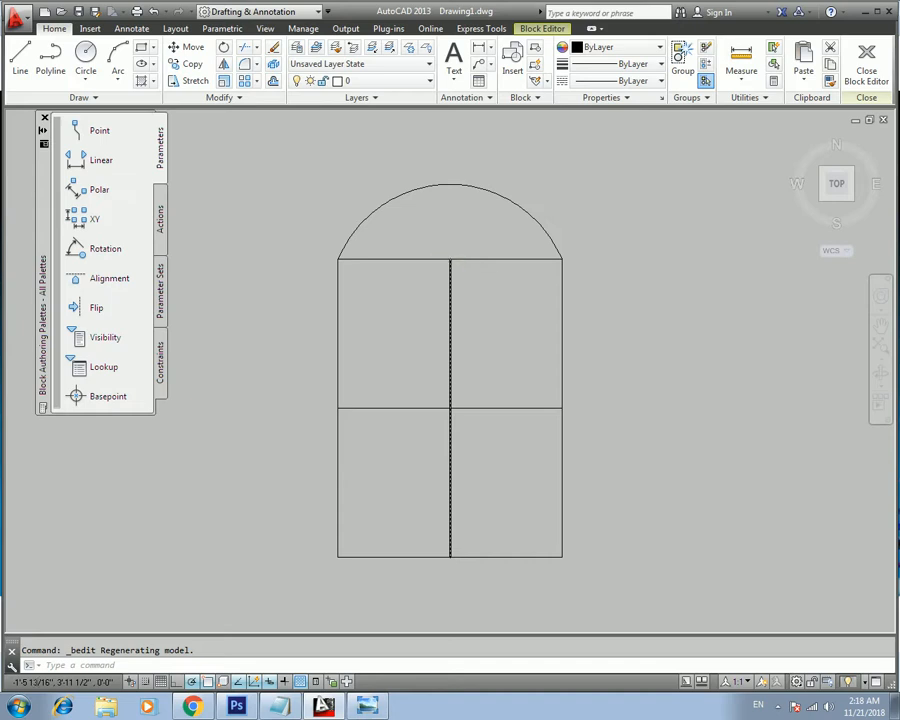
key("l")
key("Return")
left_click(450, 259)
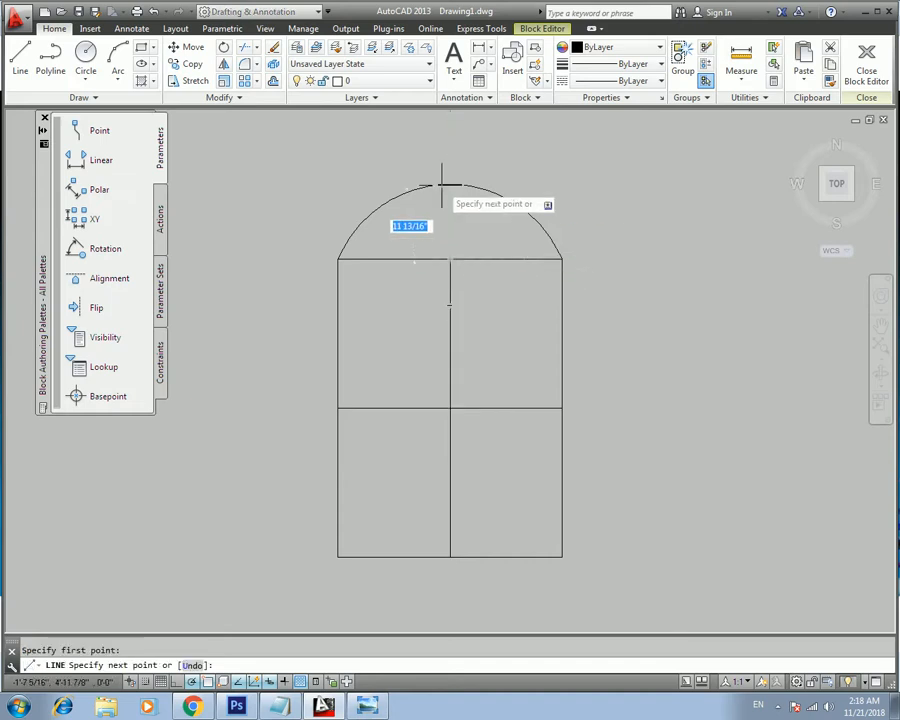
left_click(450, 184)
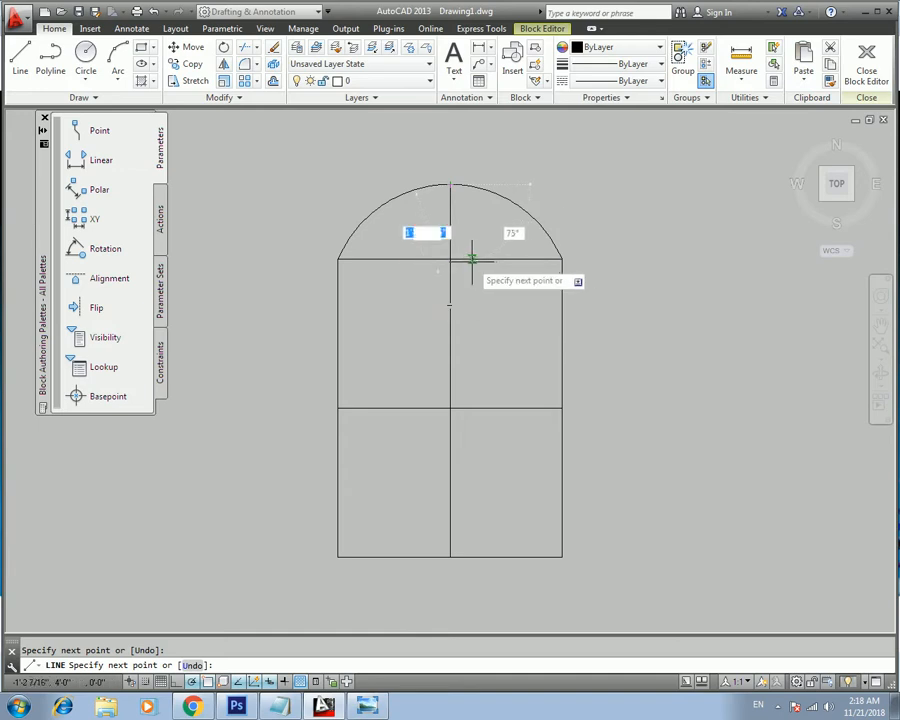
key("Escape")
- Draw two diagonal lines from the midpoint of the arch's base line to the arch, one on each side of the vertical line
key("Return")
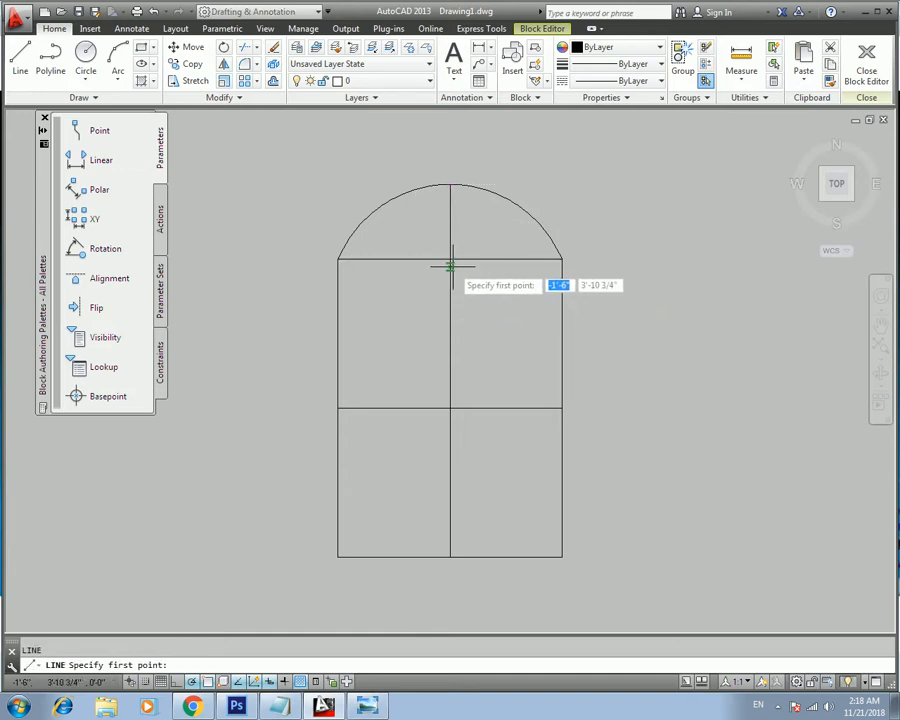
left_click(450, 259)
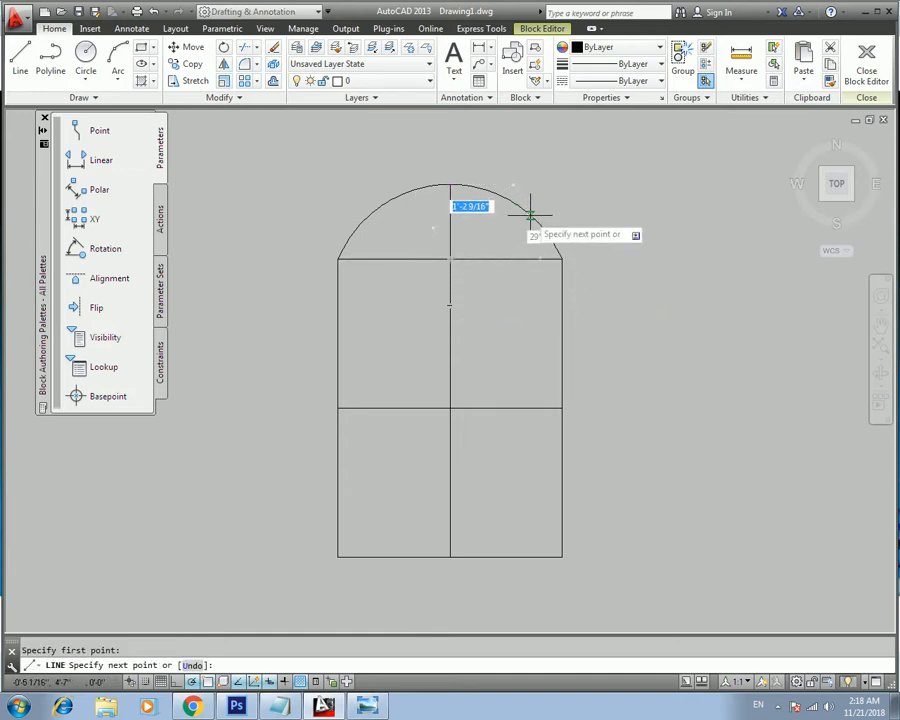
left_click(513, 204)
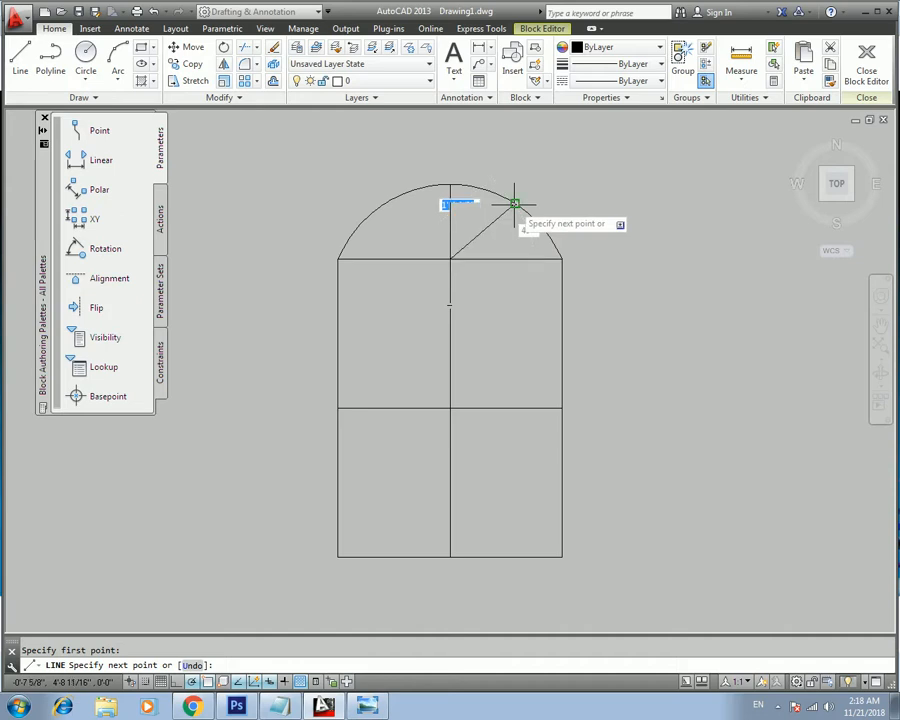
left_click(450, 259)
left_click(388, 201)
key("Escape")
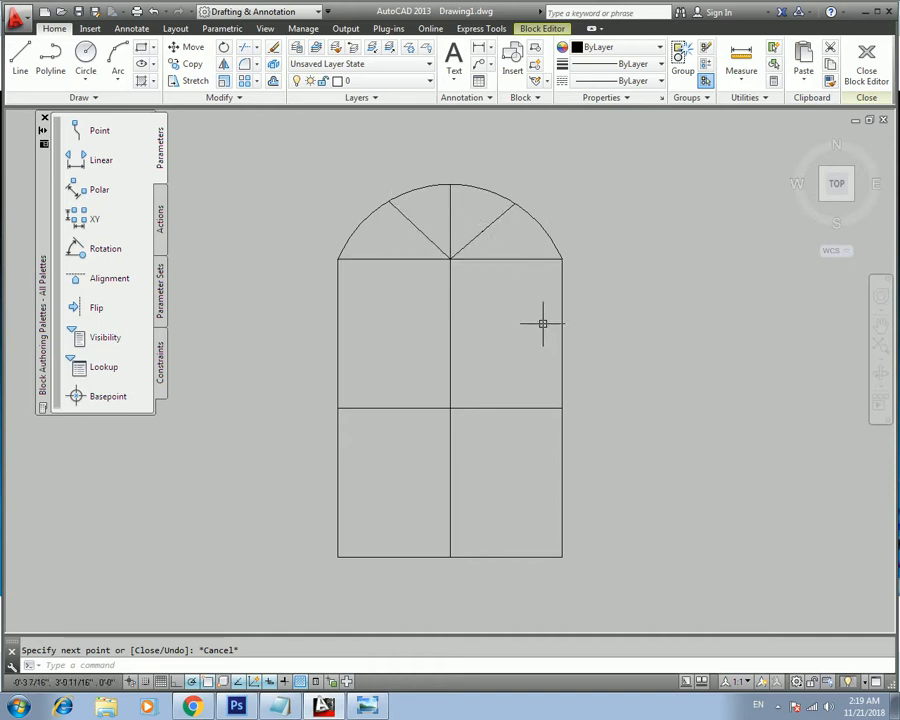
- Draw a circle with a radius of about 4" centred where the two window bars cross
type("c")
key("Return")
left_click(450, 408)
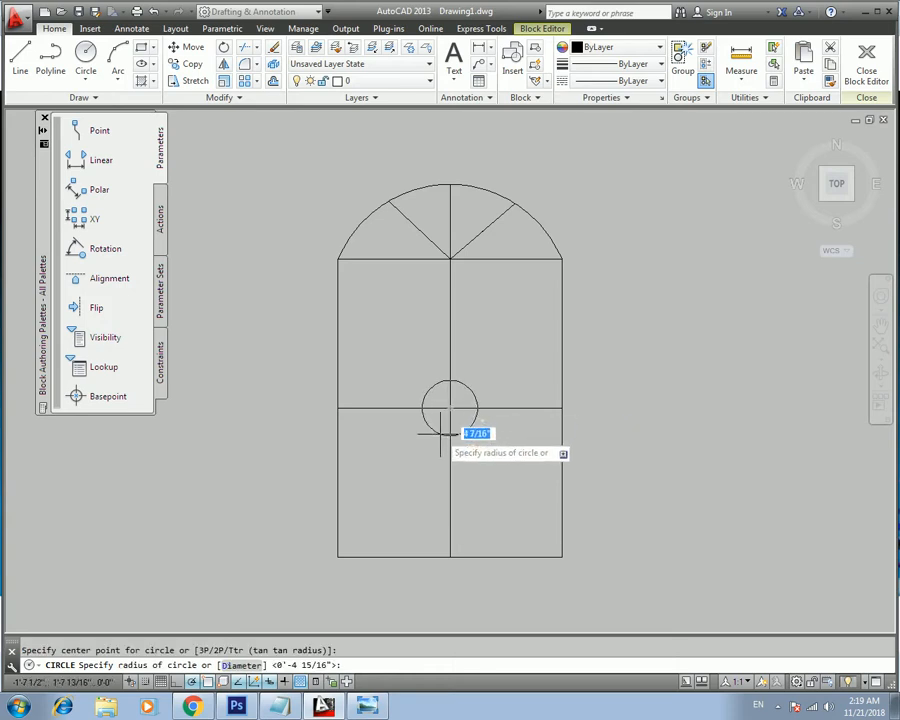
left_click(449, 433)
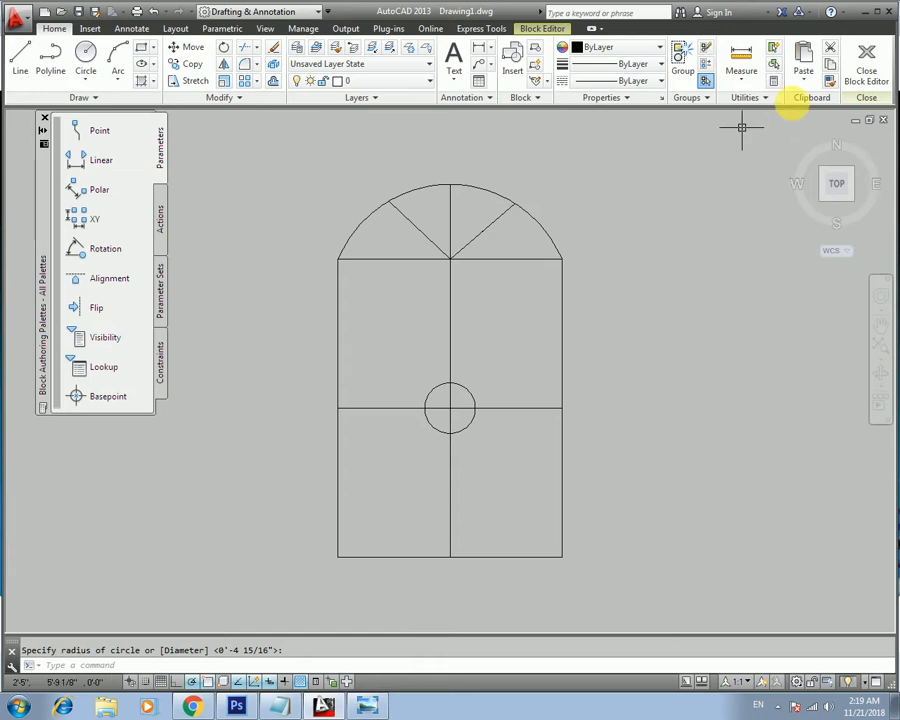
- Close the Block Editor and save the changes to the "window" block
left_click(870, 68)
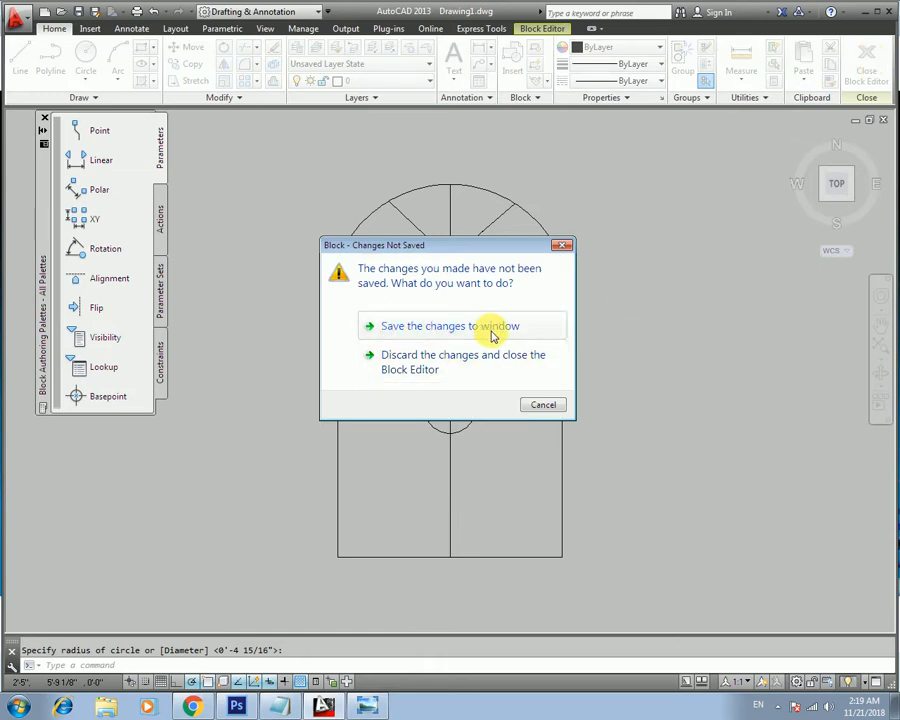
left_click(491, 336)
scroll(319, 335, "down", 3)
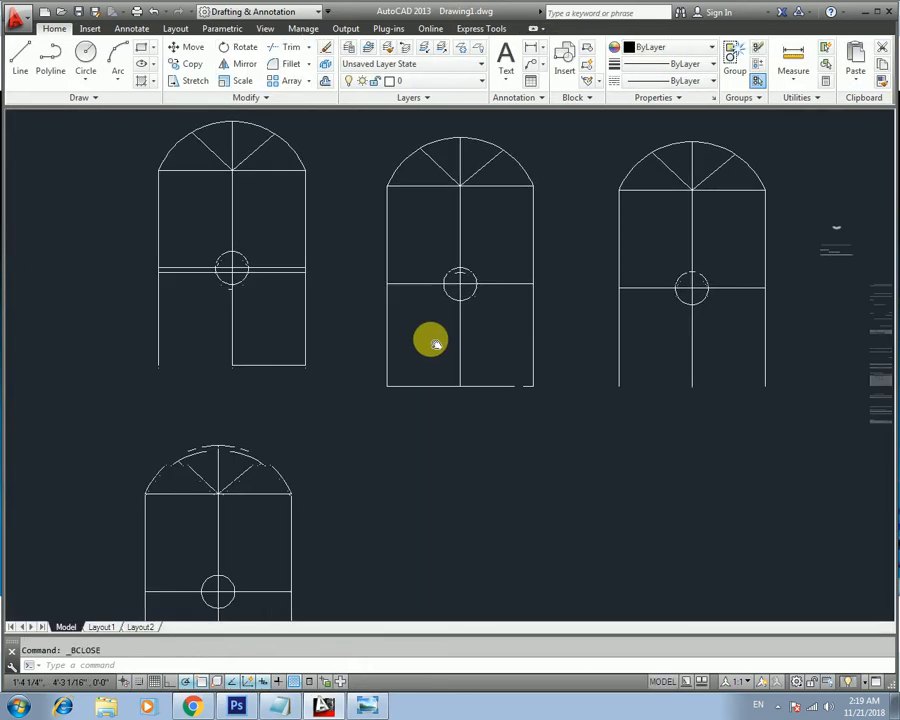
- Select the window copies in the upper row to check their updated design, and clear the selection
left_click(270, 218)
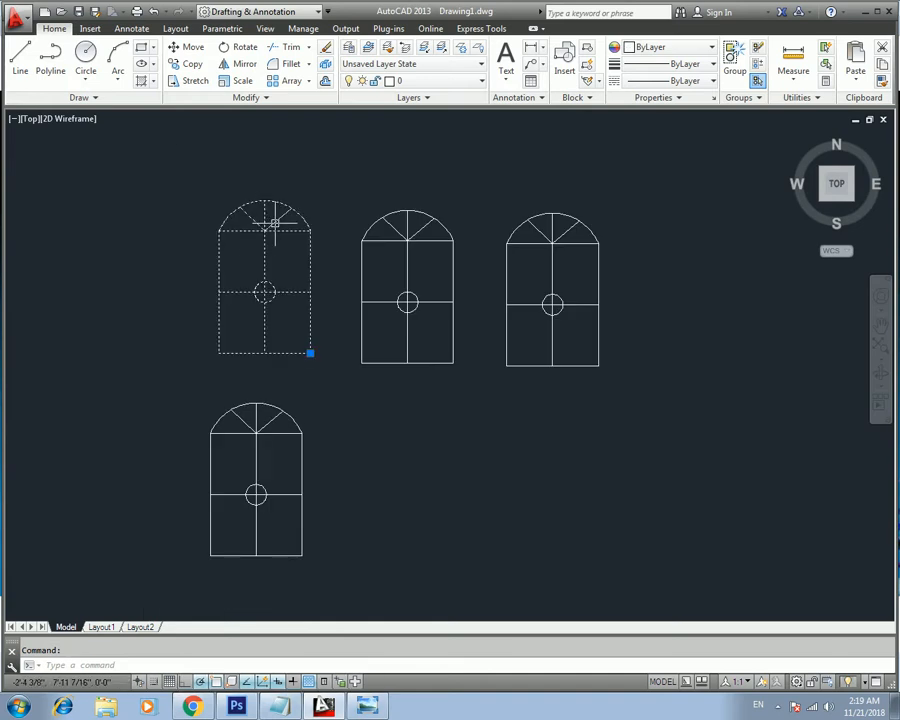
left_click(437, 241)
left_click(528, 242)
left_click(259, 450)
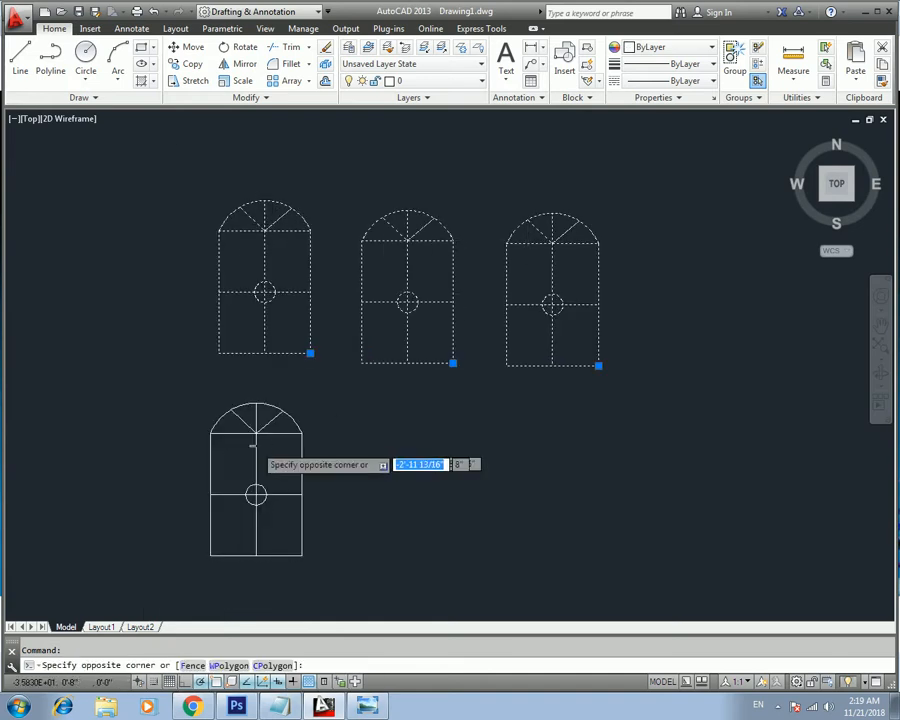
key("Escape")
middle_click_drag(362, 432, 327, 414)
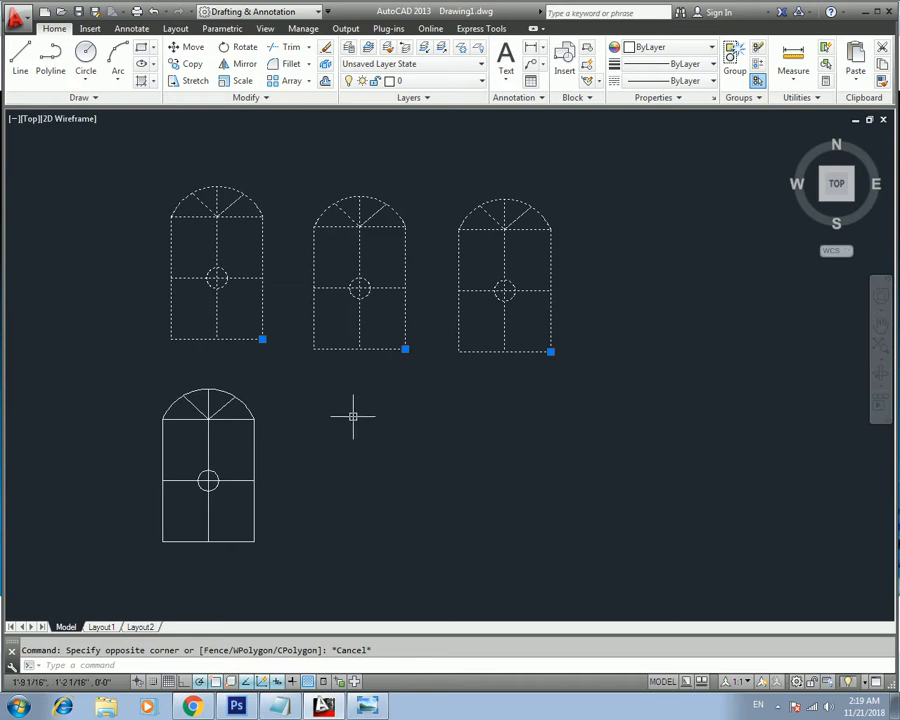
key("Escape")
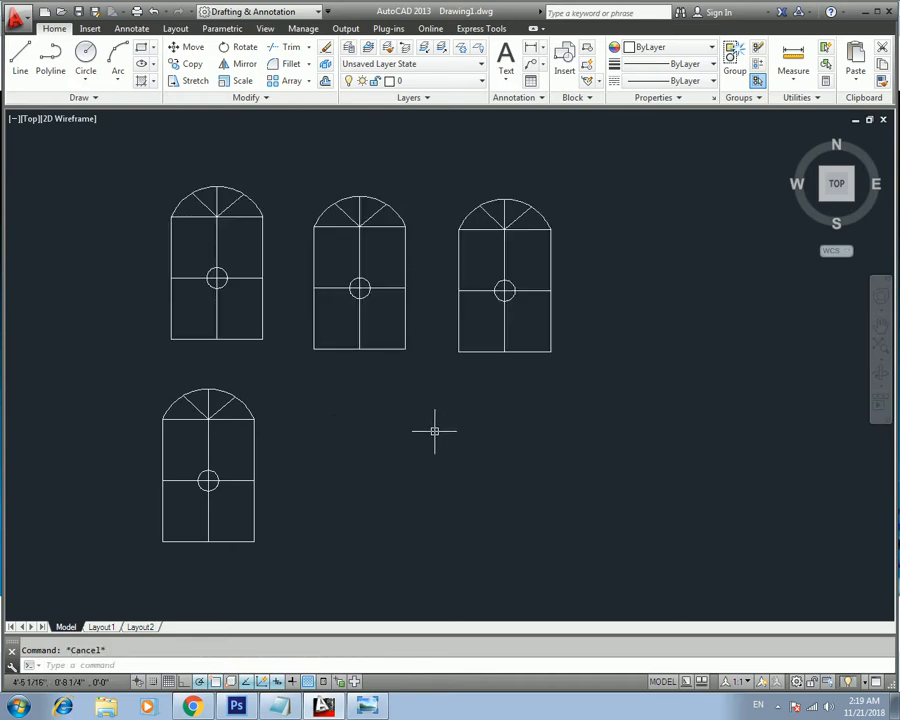
- Insert another copy of the "window" block at the right end of the upper row
type("i")
key("Return")
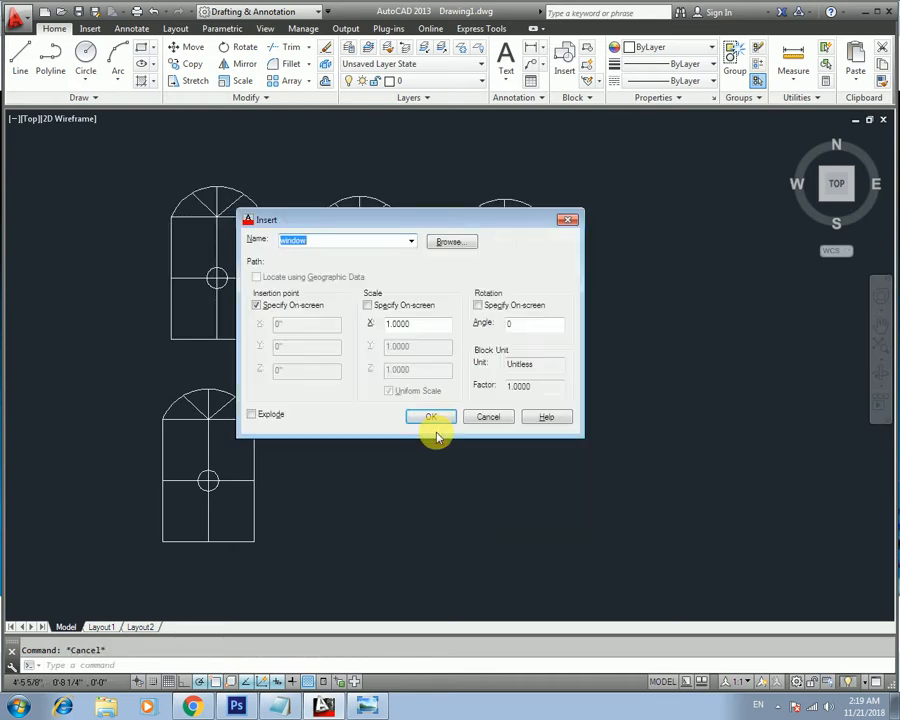
left_click(436, 416)
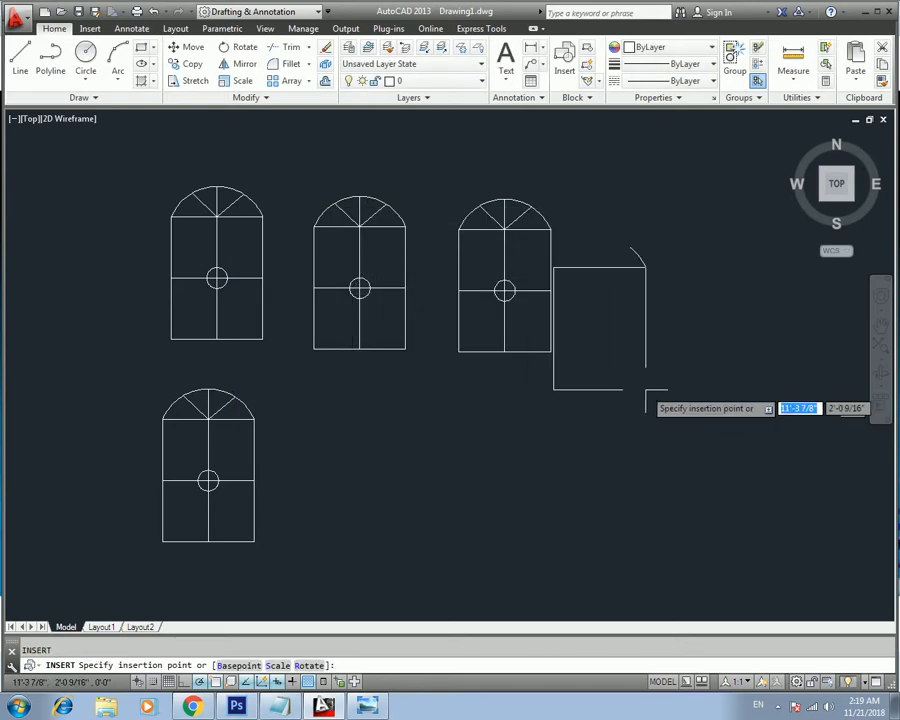
left_click(645, 367)
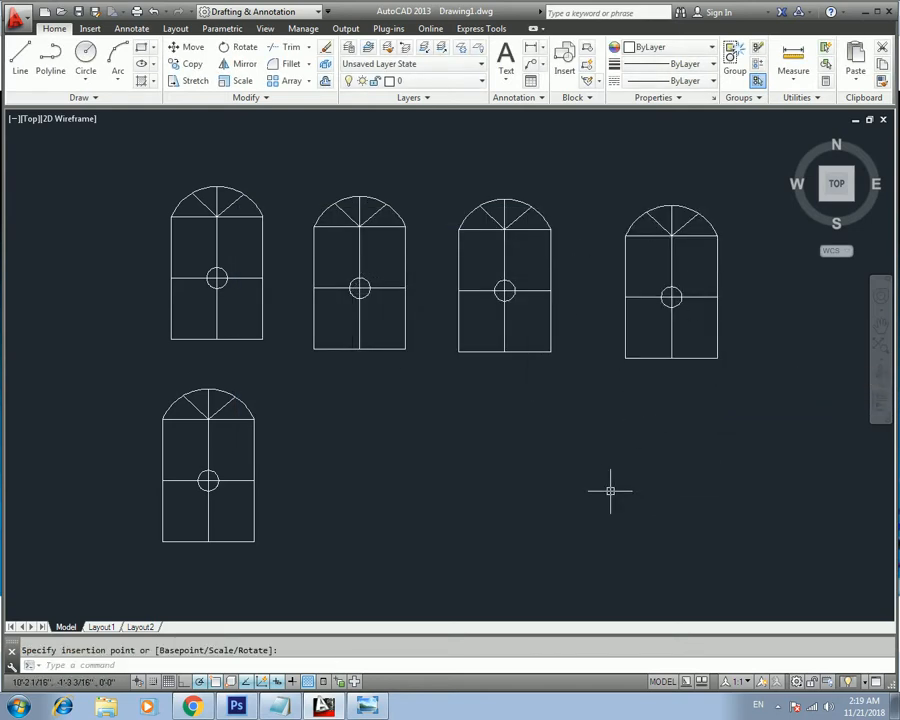
key("Escape")
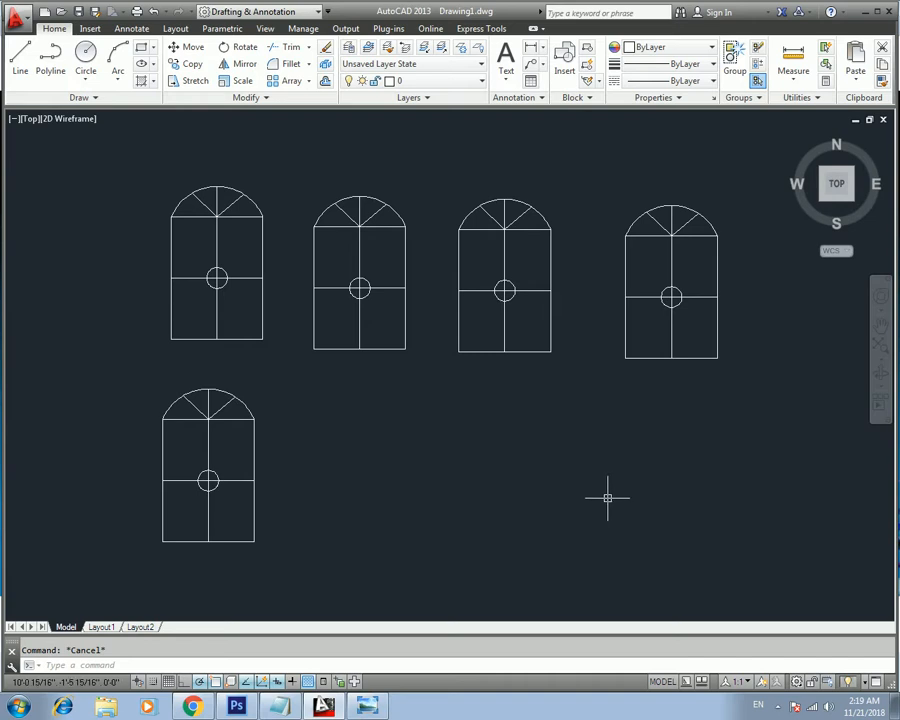
- Open the "window" block for editing, delete the circle where its bars cross, and save the changes to the block
double_click(218, 420)
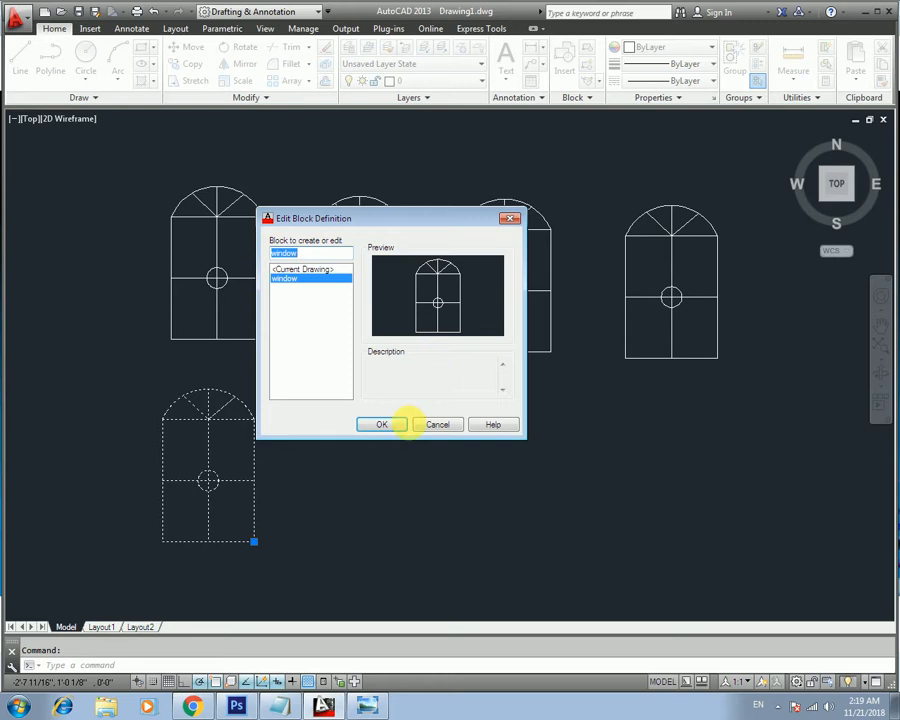
left_click(376, 423)
left_click(434, 388)
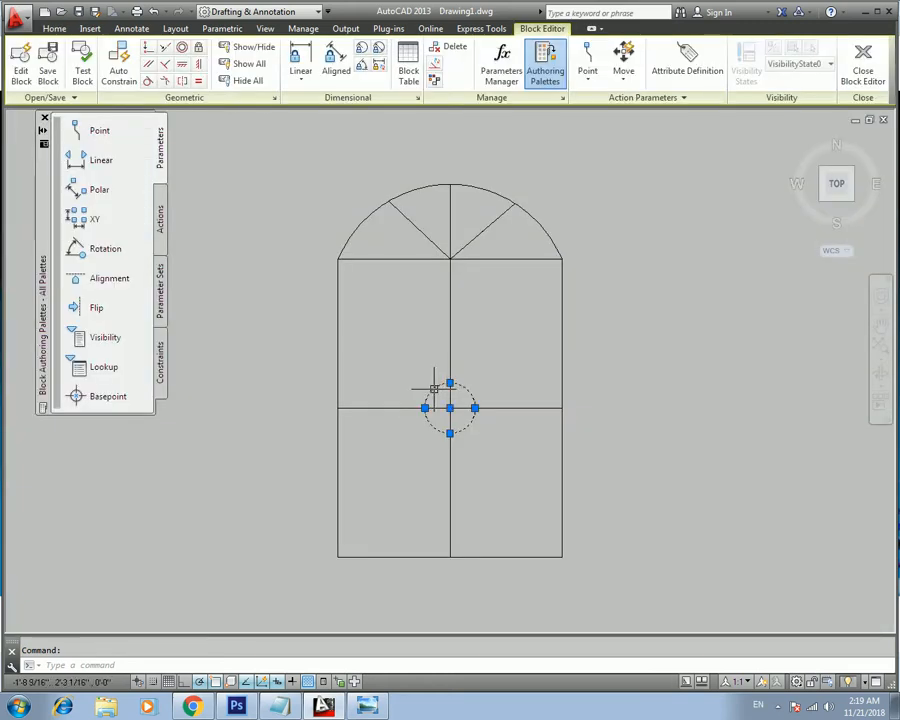
key("Delete")
left_click(863, 62)
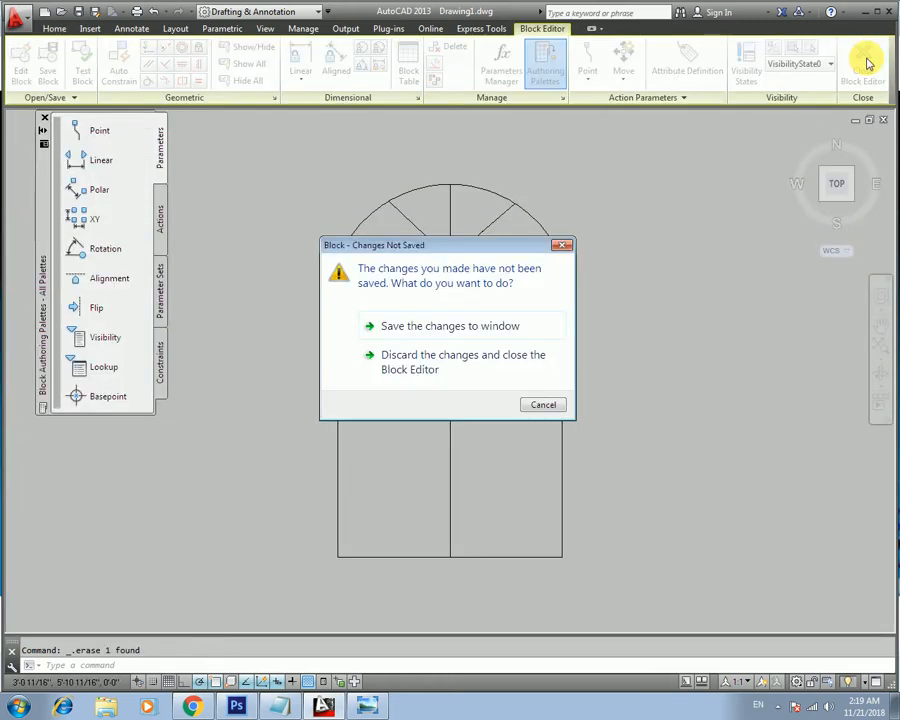
left_click(487, 320)
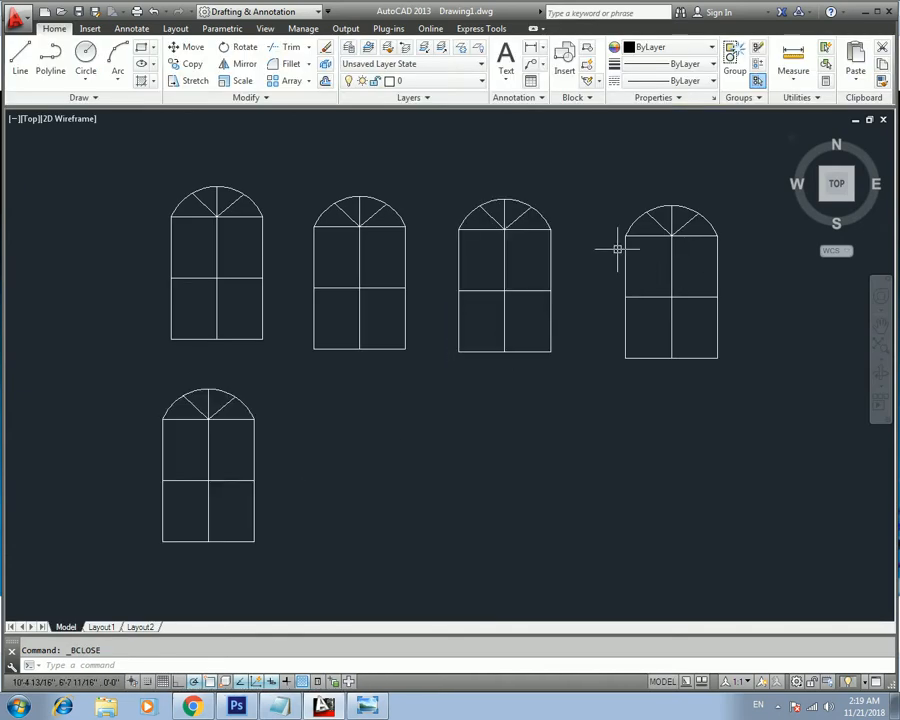
- Copy the window in the lower row to the clipboard and clear the selection
middle_click_drag(470, 395, 418, 385)
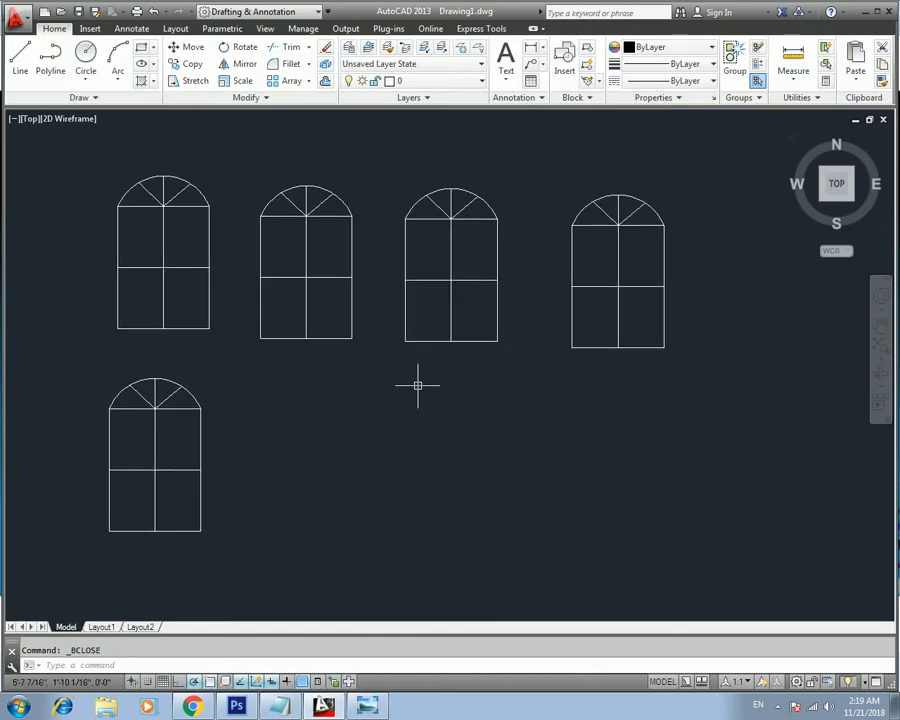
key("Escape")
middle_click_drag(365, 418, 338, 421)
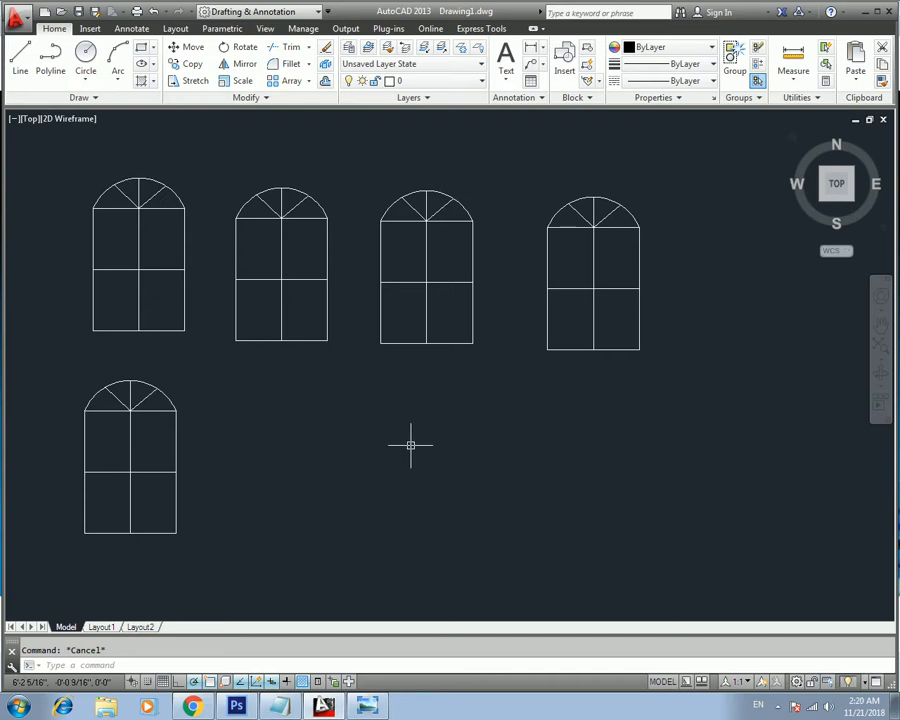
middle_click_drag(339, 449, 411, 447)
middle_click_drag(295, 449, 394, 440)
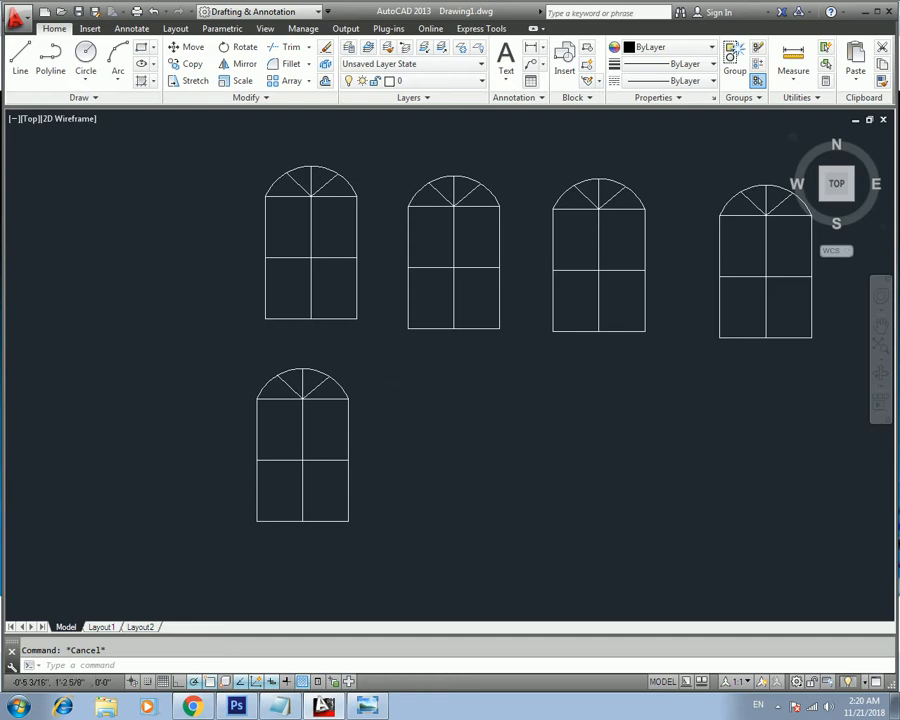
left_click(390, 345)
left_click(228, 533)
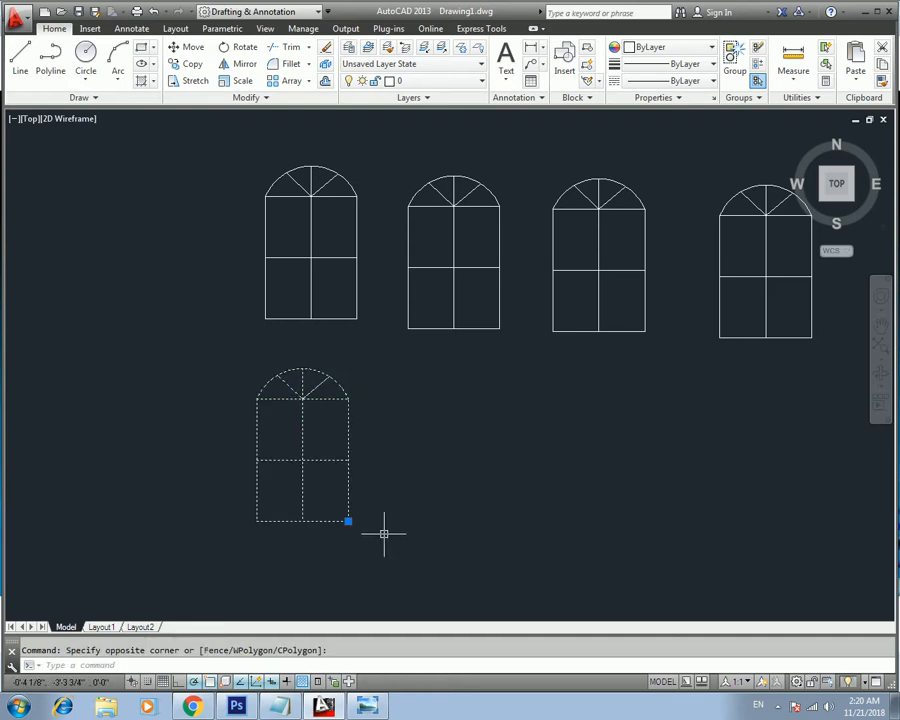
key("ctrl+c")
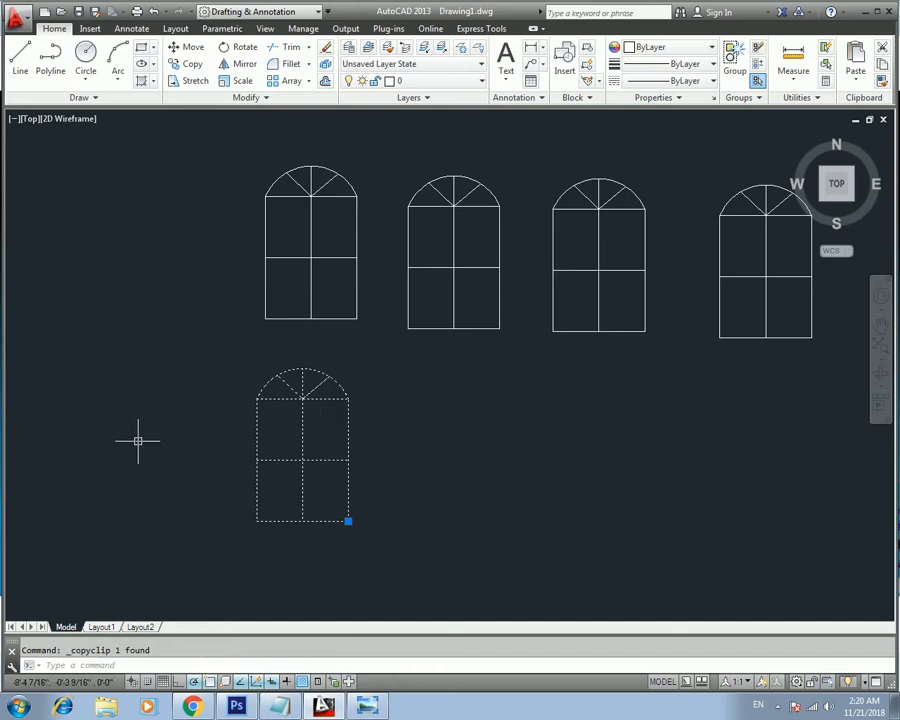
key("Escape")
middle_click_drag(496, 494, 426, 491)
scroll(426, 491, "down", 2)
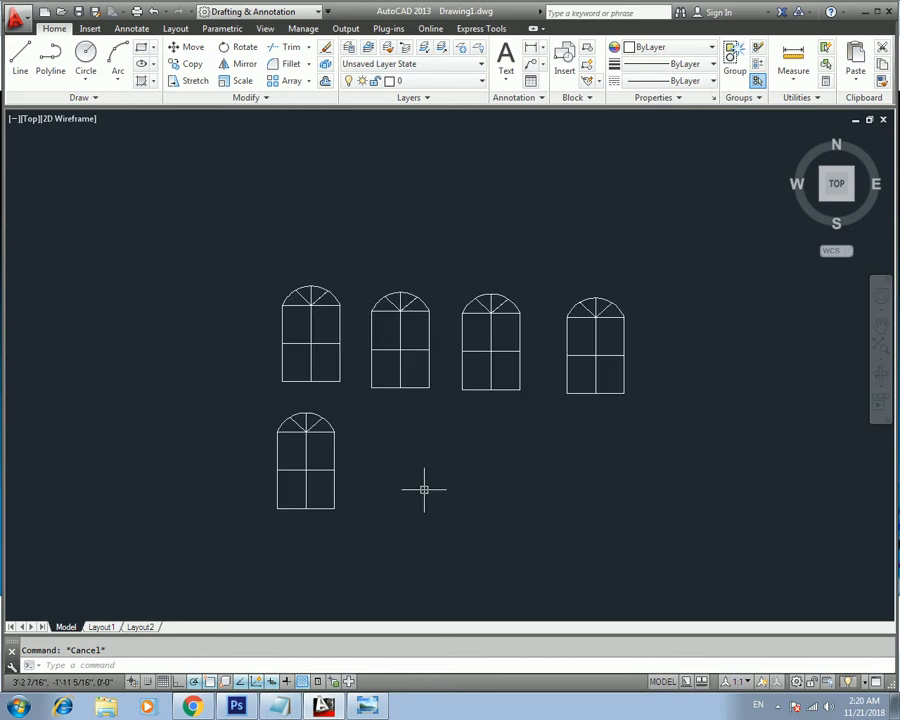
left_click(380, 703)
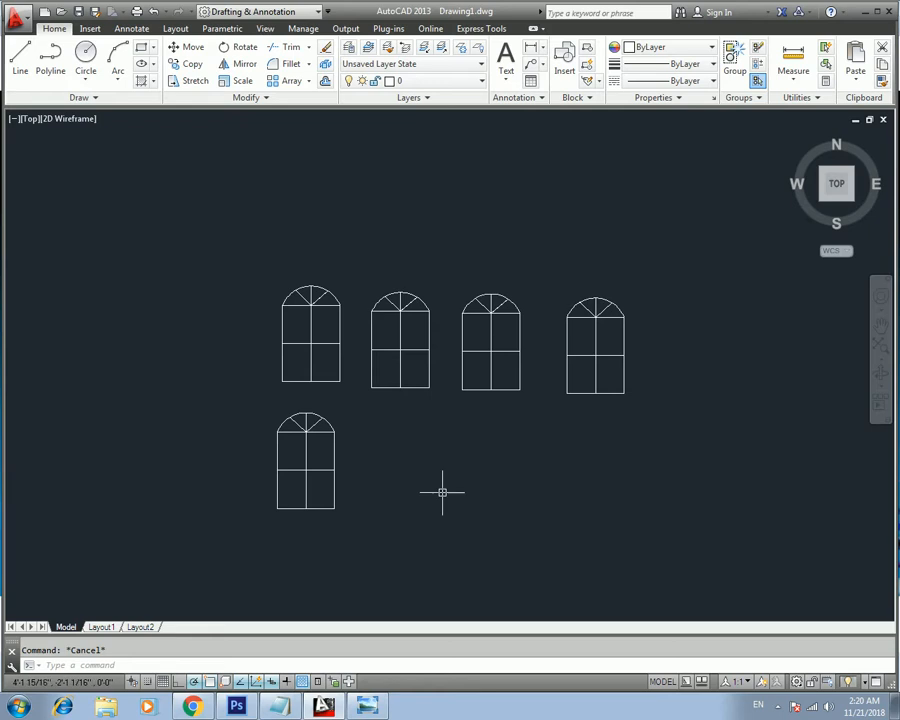
mouse_move(644, 467)
middle_mouse_down()
mouse_move(459, 414)
mouse_move(424, 422)
middle_mouse_up()
scroll(470, 412, "down", 2)
middle_click_drag(476, 406, 346, 410)
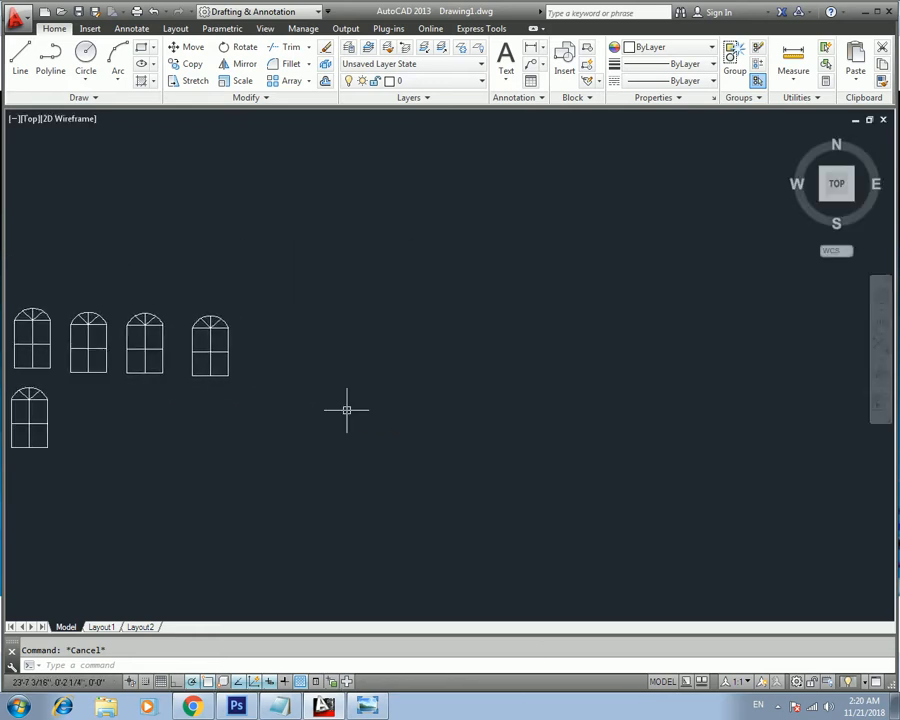
- Start writing a block to a file with the existing "window" block as the source, and cancel without saving it
type("W")
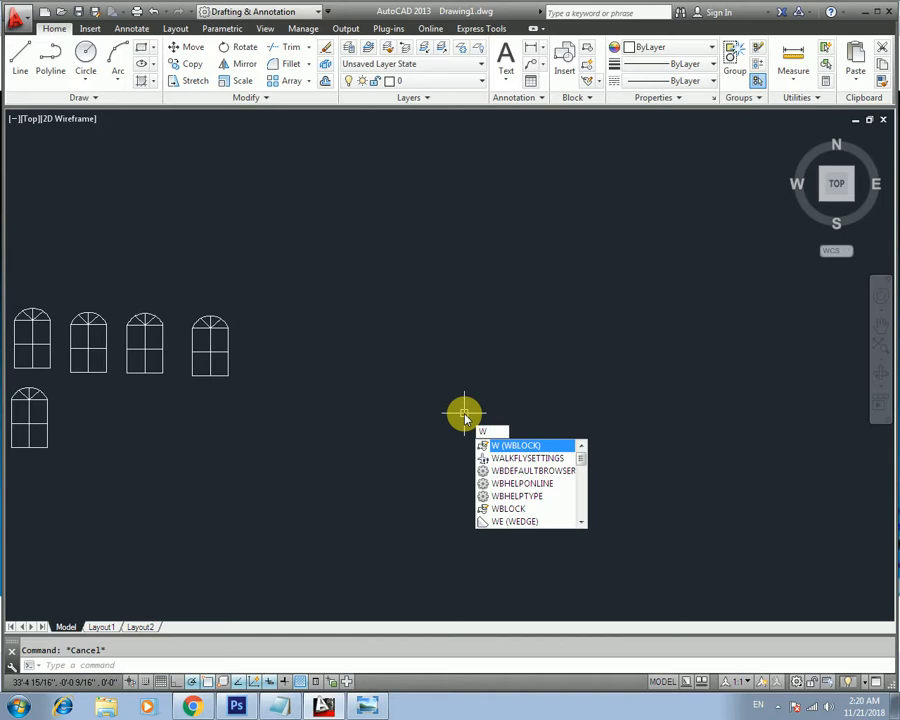
key("Return")
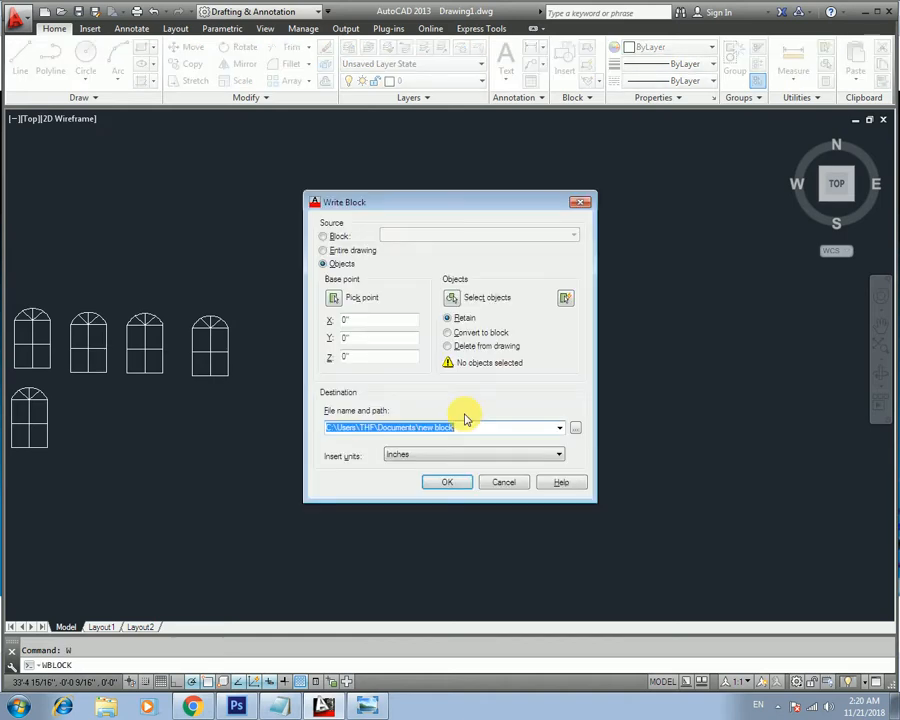
left_click_drag(383, 202, 397, 200)
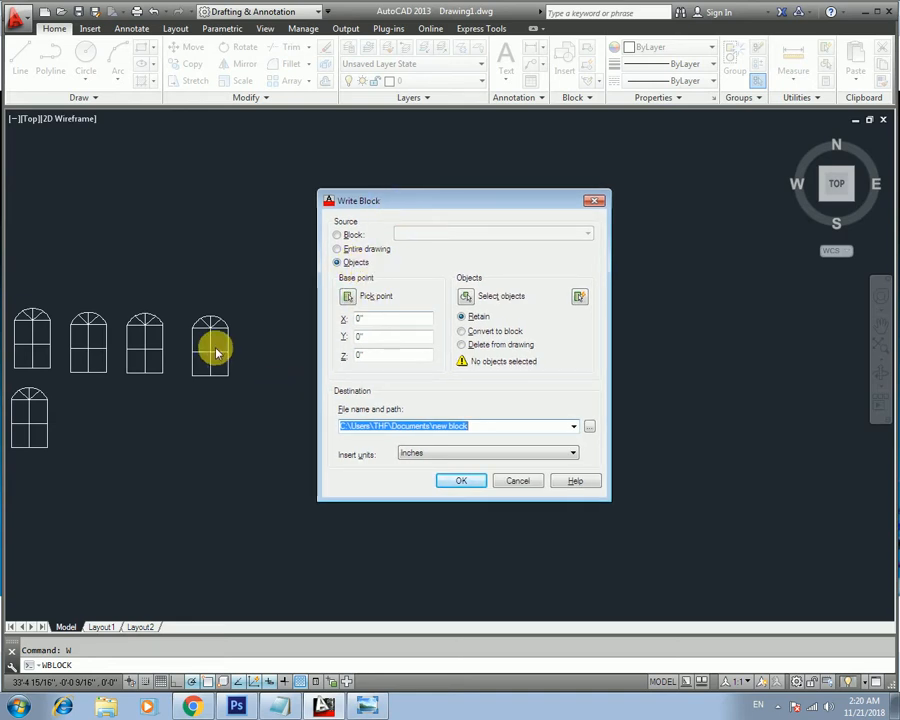
left_click(338, 235)
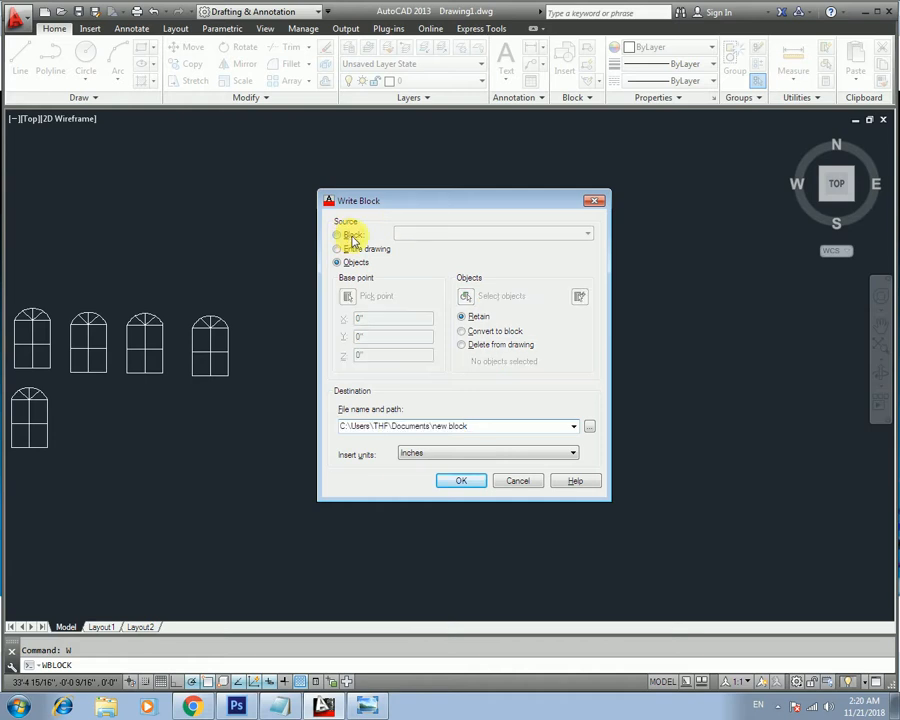
left_click(424, 234)
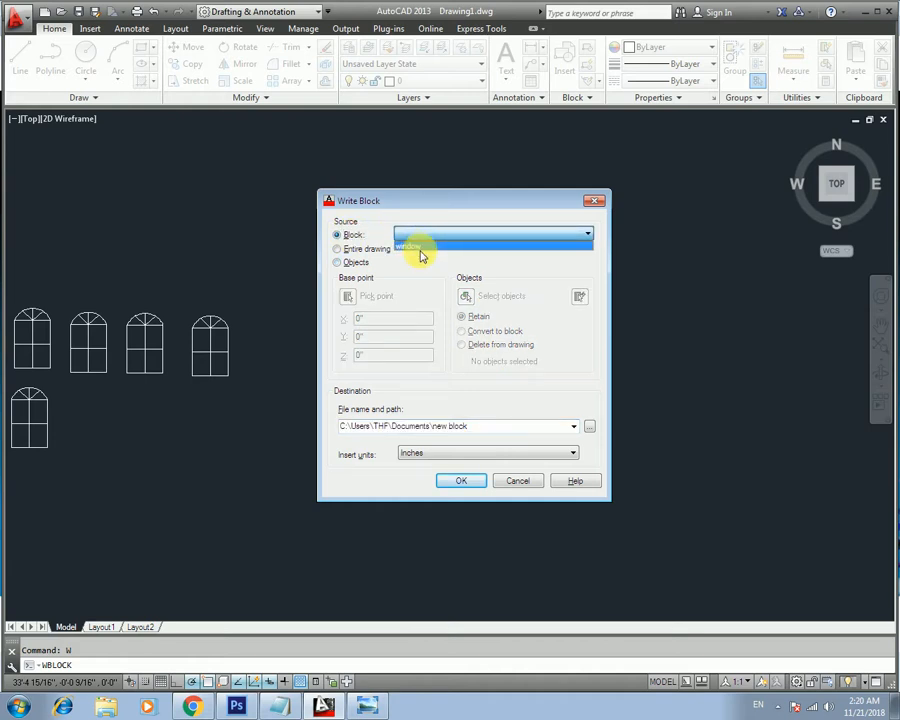
left_click(421, 247)
left_click(358, 262)
left_click(345, 235)
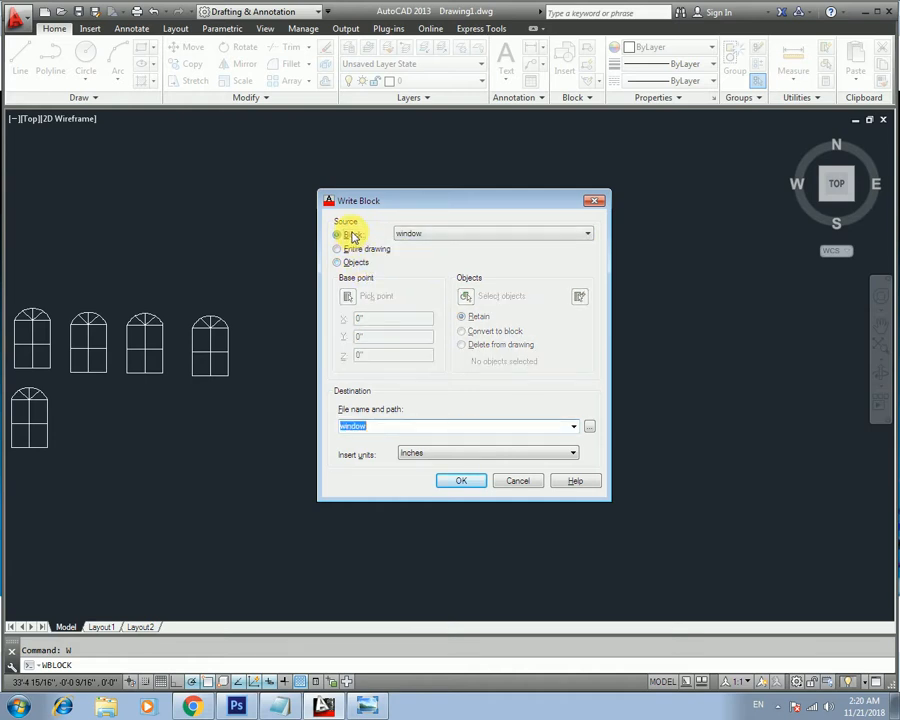
left_click(430, 234)
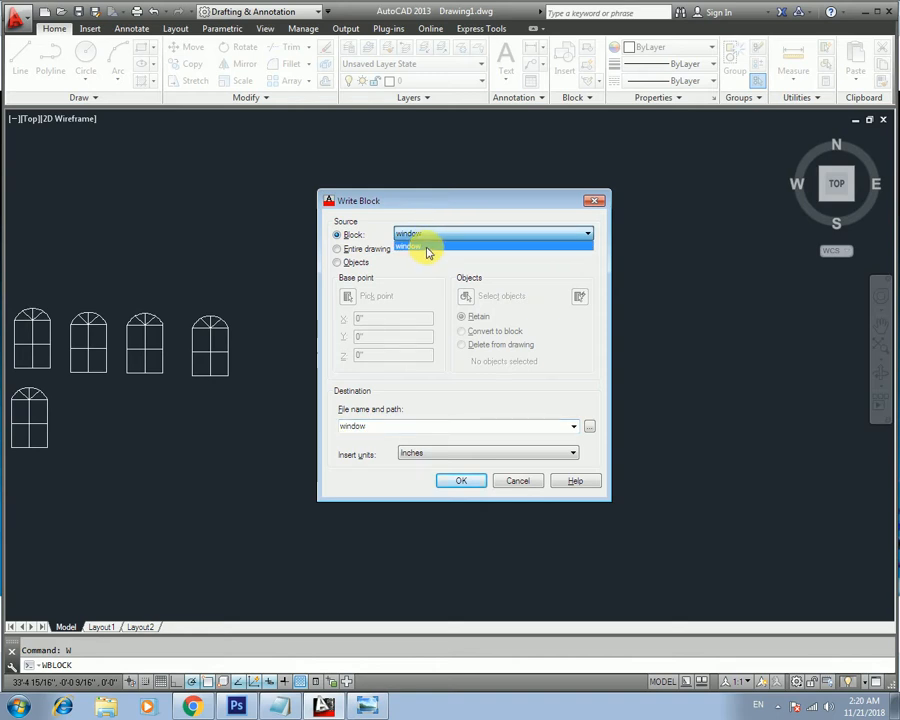
left_click(523, 480)
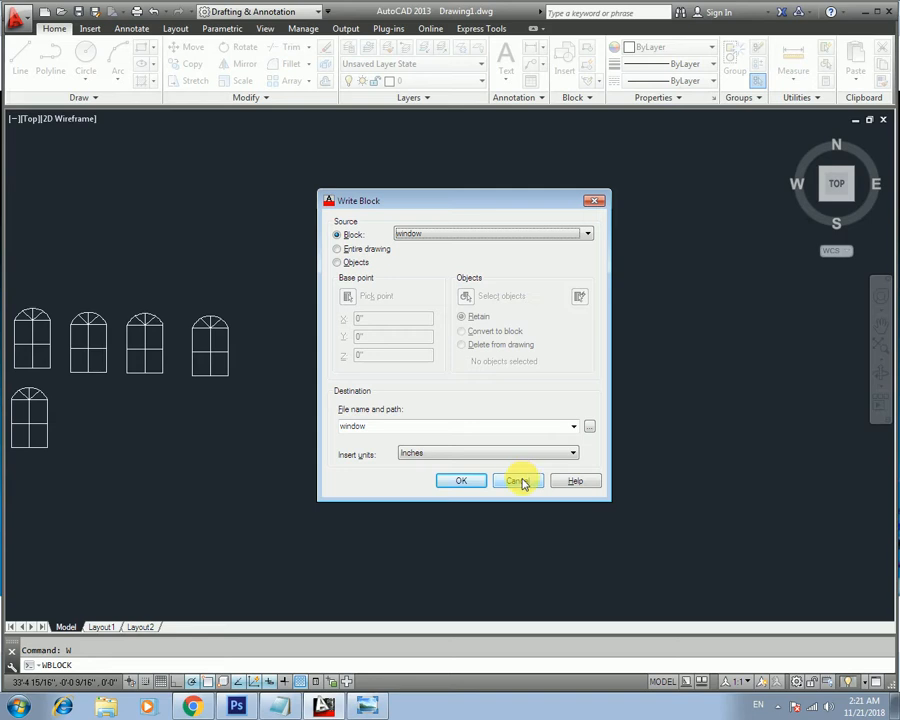
left_click(519, 481)
- Draw a 4' by 4' square in the empty space beside the upper row of windows
scroll(352, 344, "up", 5)
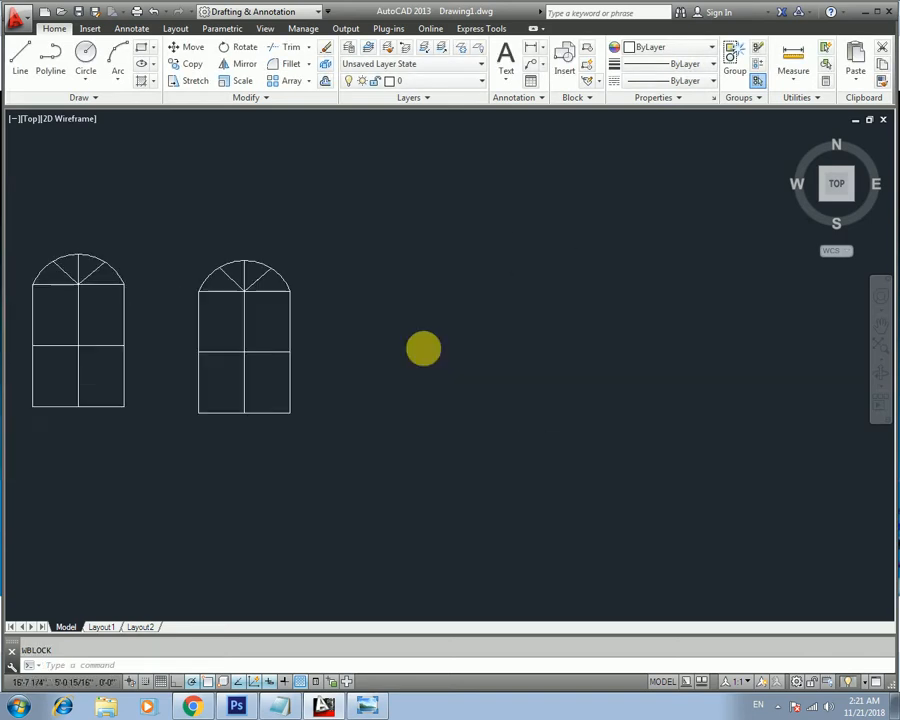
middle_click_drag(423, 348, 497, 340)
type("REC")
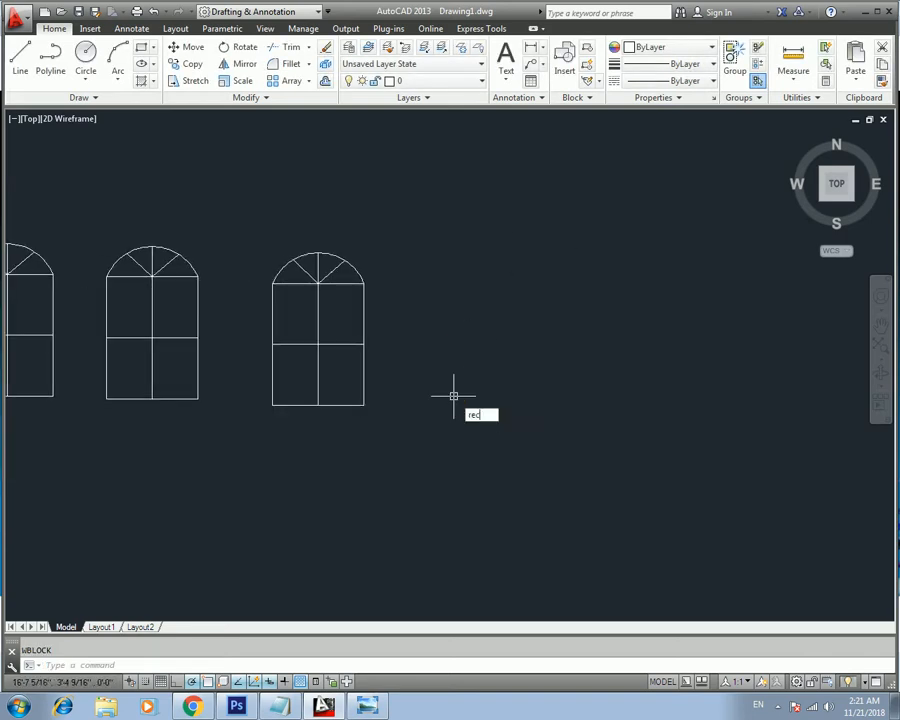
key("Return")
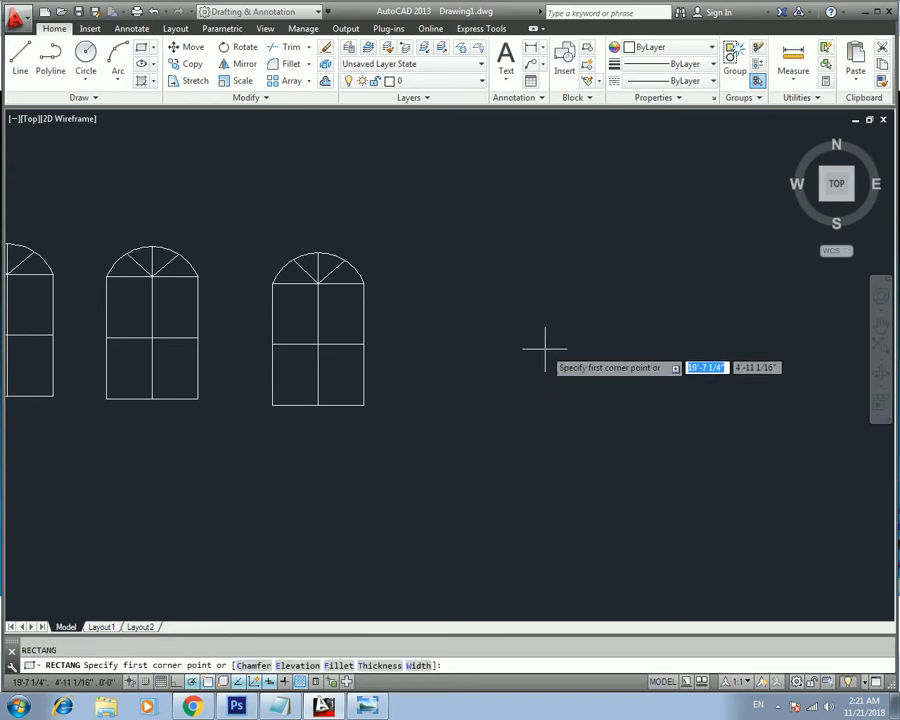
left_click(528, 290)
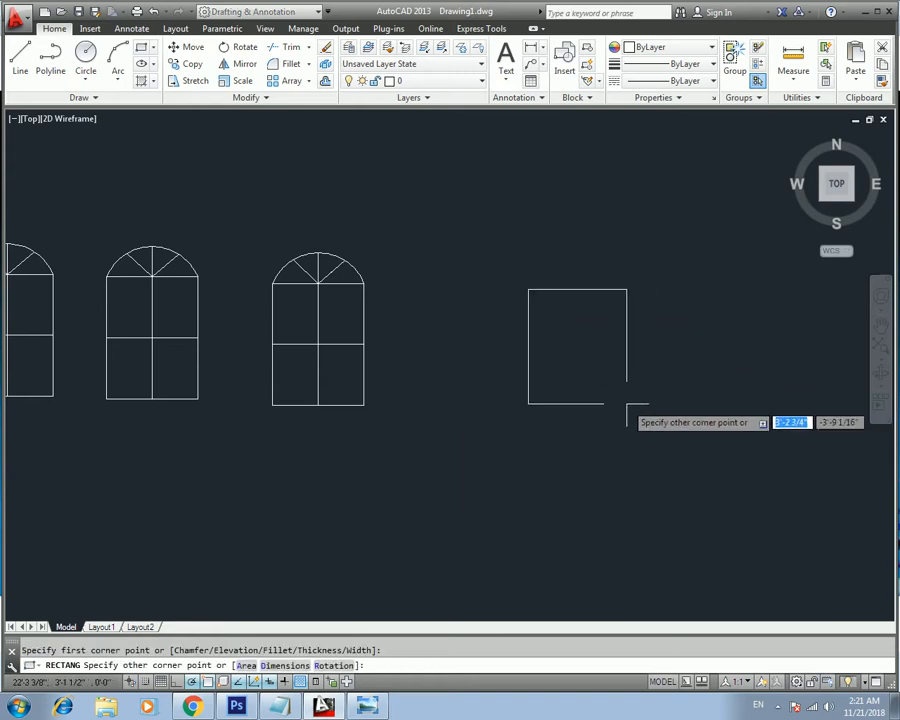
type("4")
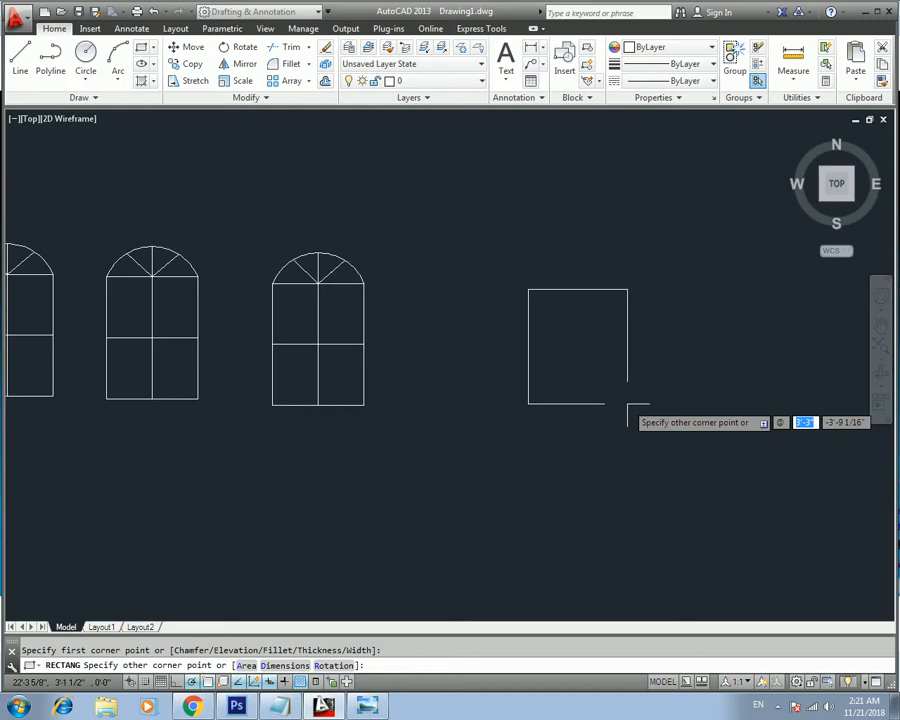
key("Tab")
type("4")
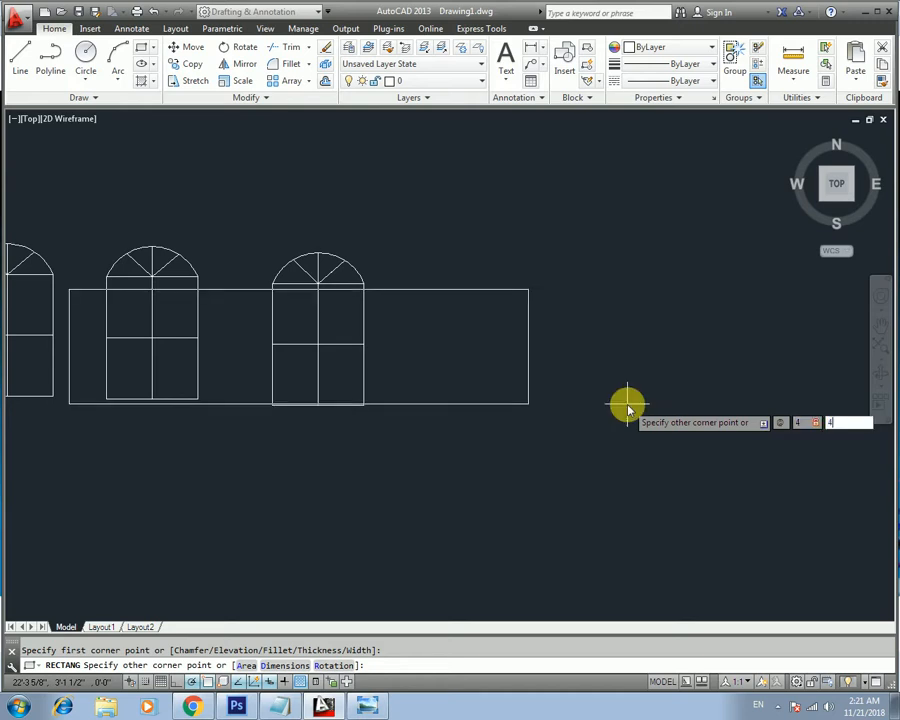
key("Return")
key("Escape")
- Draw two small circles, centred on the square's lower-left and upper-right corners
middle_click_drag(628, 312, 575, 353)
type("c")
key("Return")
left_click(476, 331)
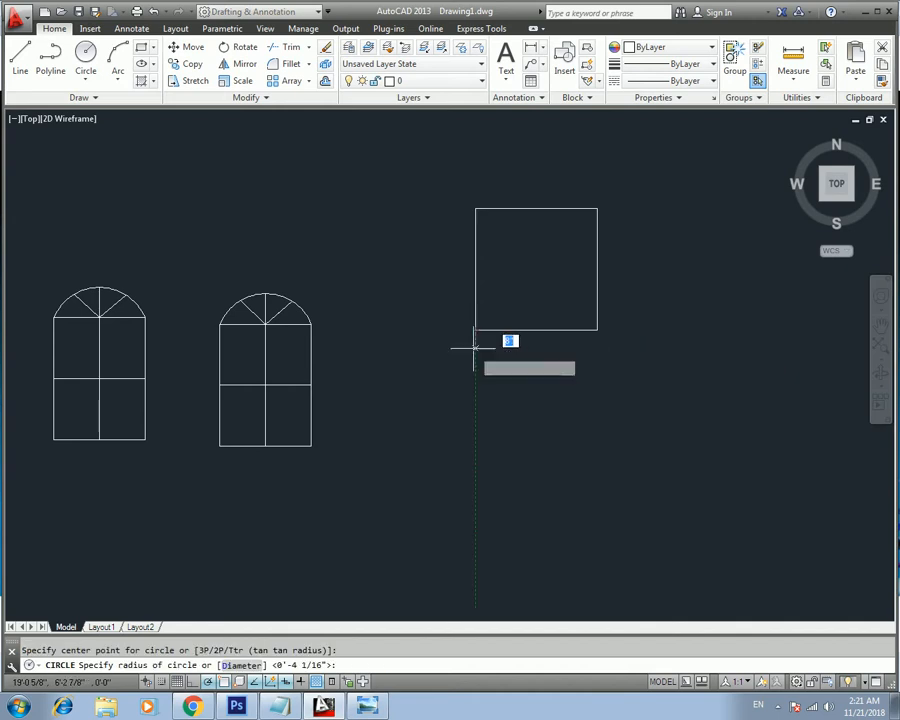
left_click(473, 345)
type("c")
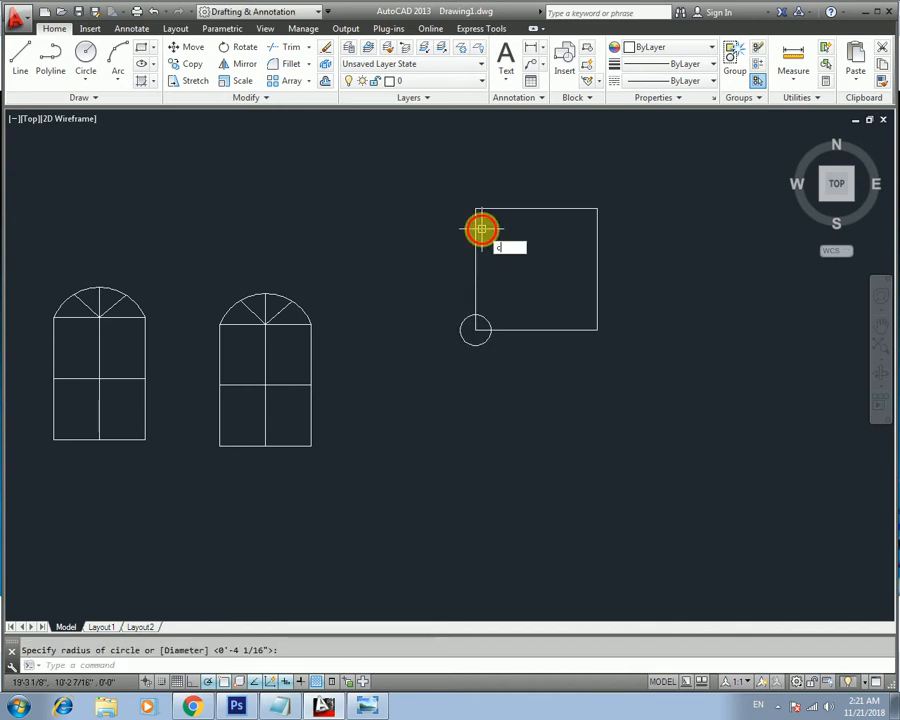
key("Return")
left_click(597, 208)
left_click(597, 227)
key("Escape")
- Trim the circles and the square against each other to leave concave notches at the lower-left and upper-right corners
type("tr")
key("Return")
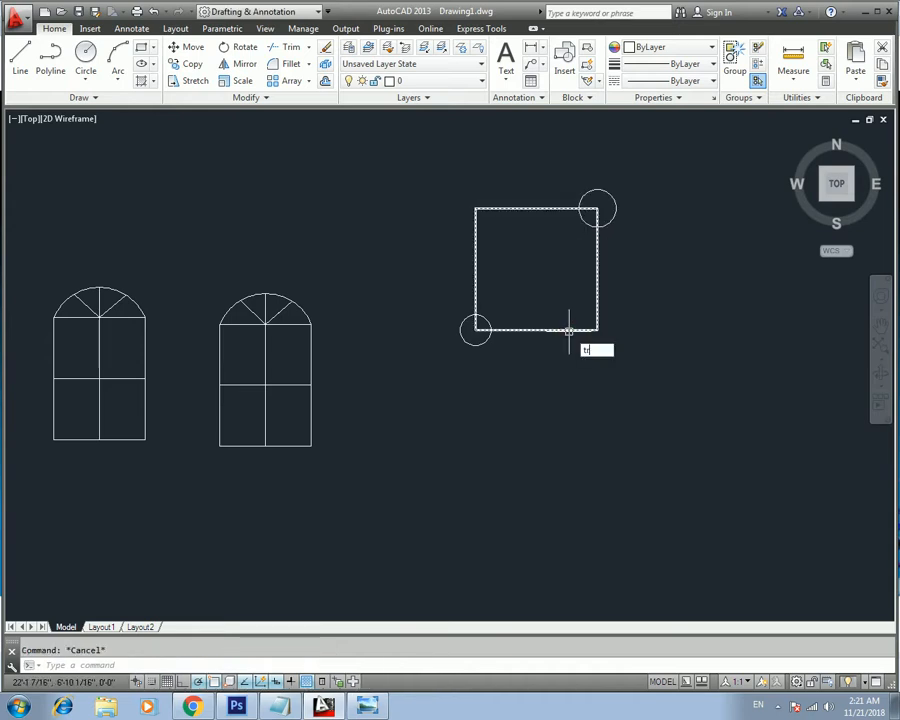
key("Return")
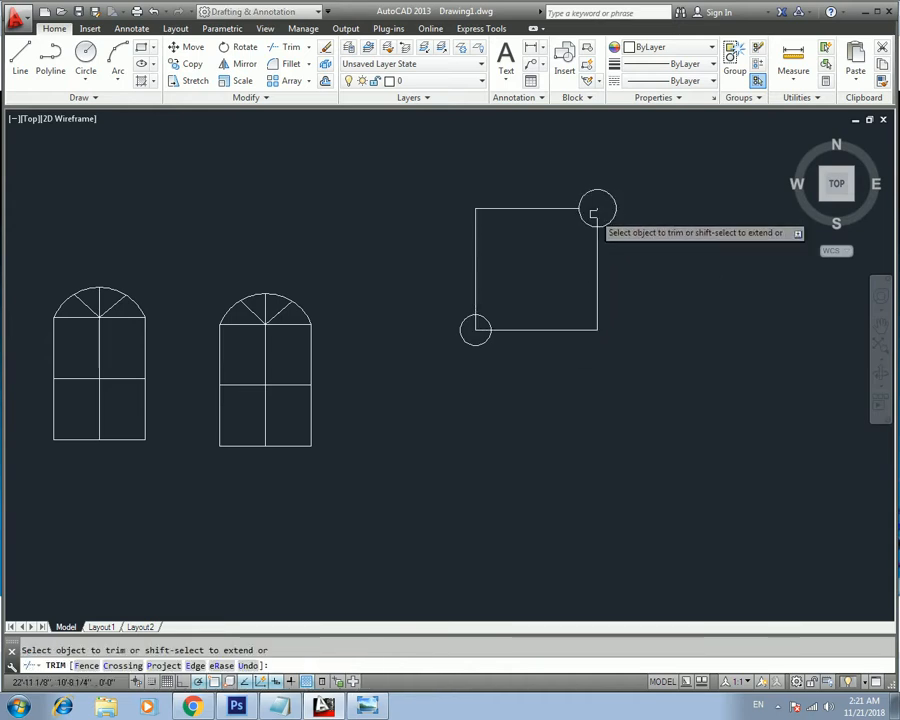
left_click(604, 192)
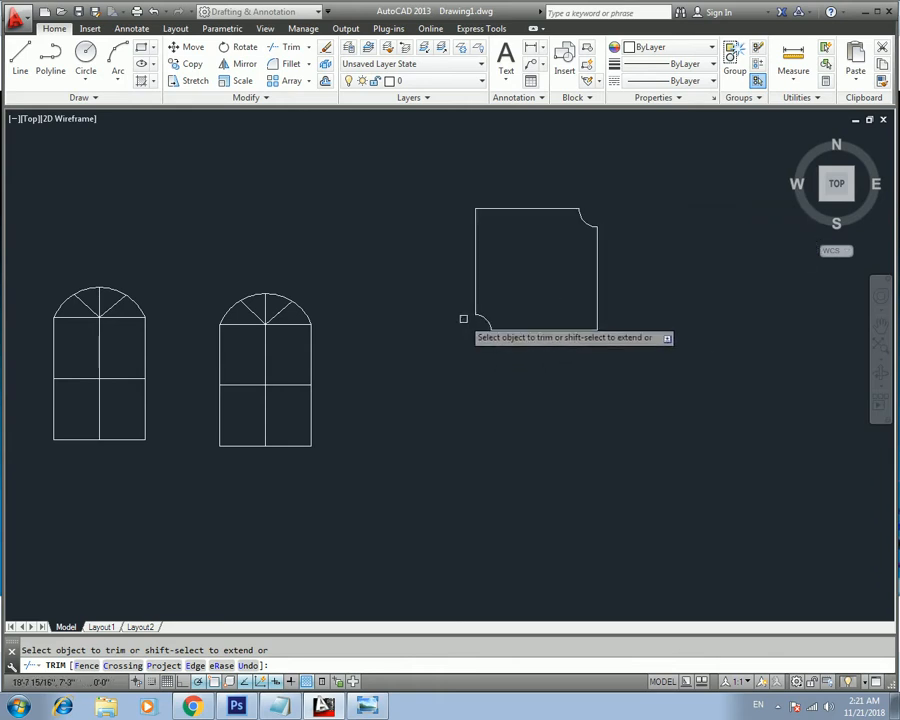
left_click(468, 331)
key("Escape")
- Start defining a block named "abc" with its base point at the upper end of the notched square's right edge
mouse_move(564, 288)
middle_mouse_down()
mouse_move(520, 290)
mouse_move(474, 262)
middle_mouse_up()
scroll(531, 235, "up", 4)
scroll(419, 327, "down", 2)
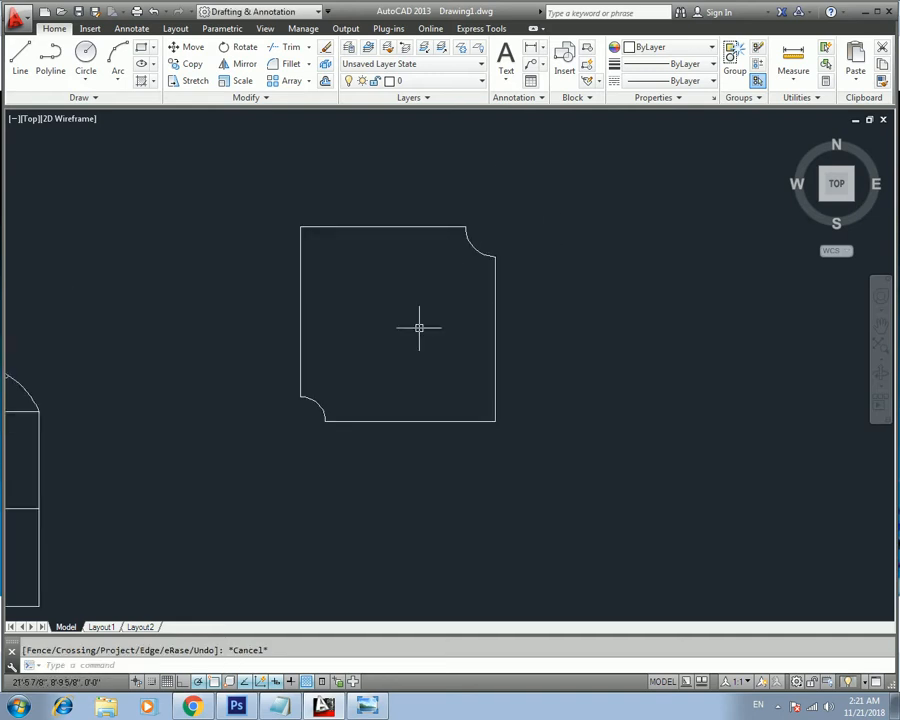
left_click(558, 186)
key("Escape")
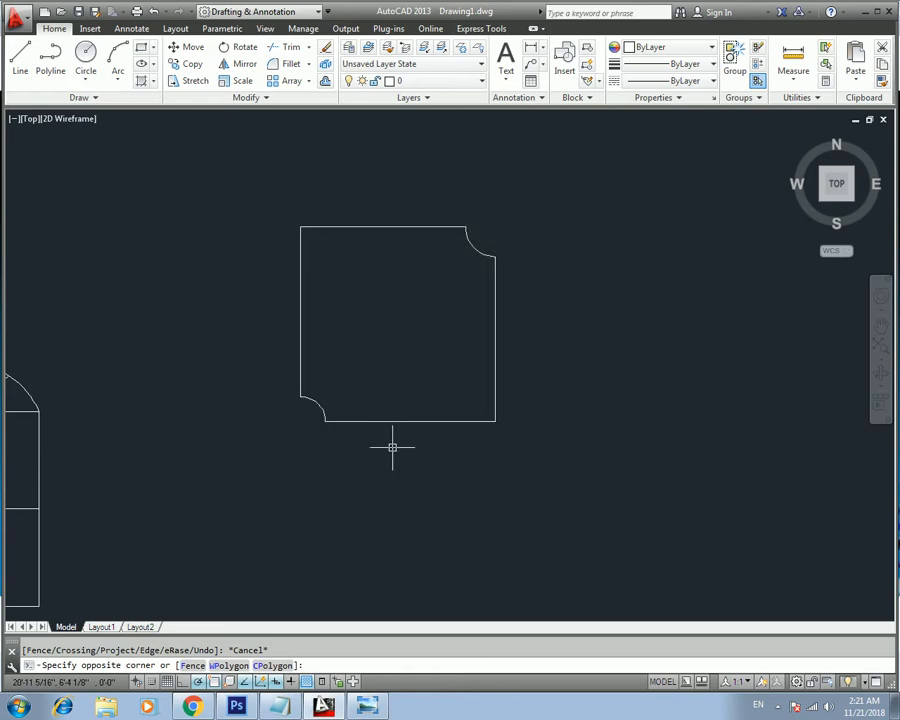
type("b")
key("Return")
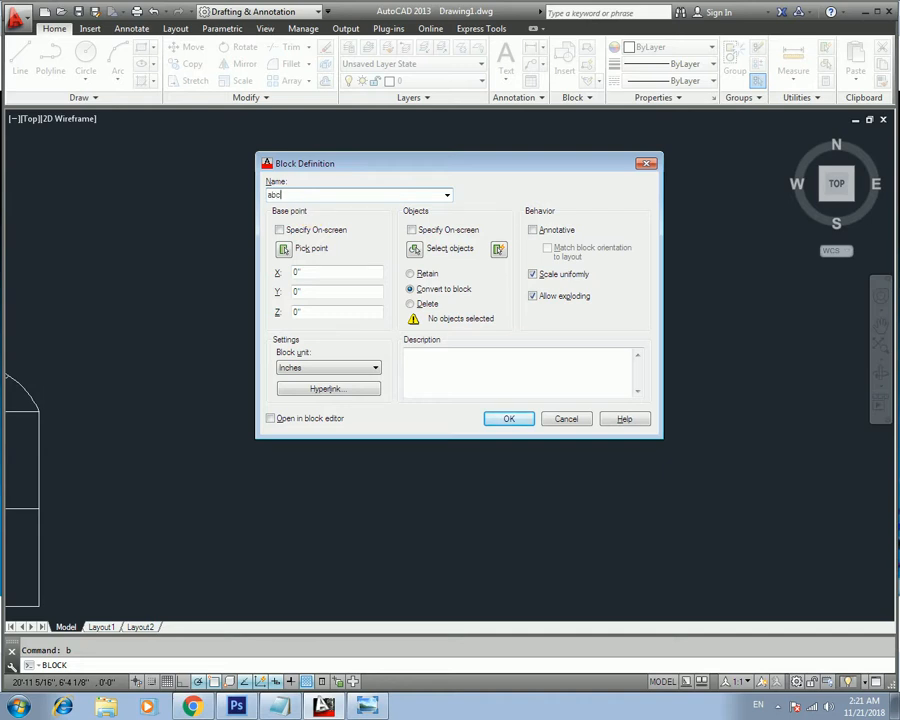
left_click(286, 249)
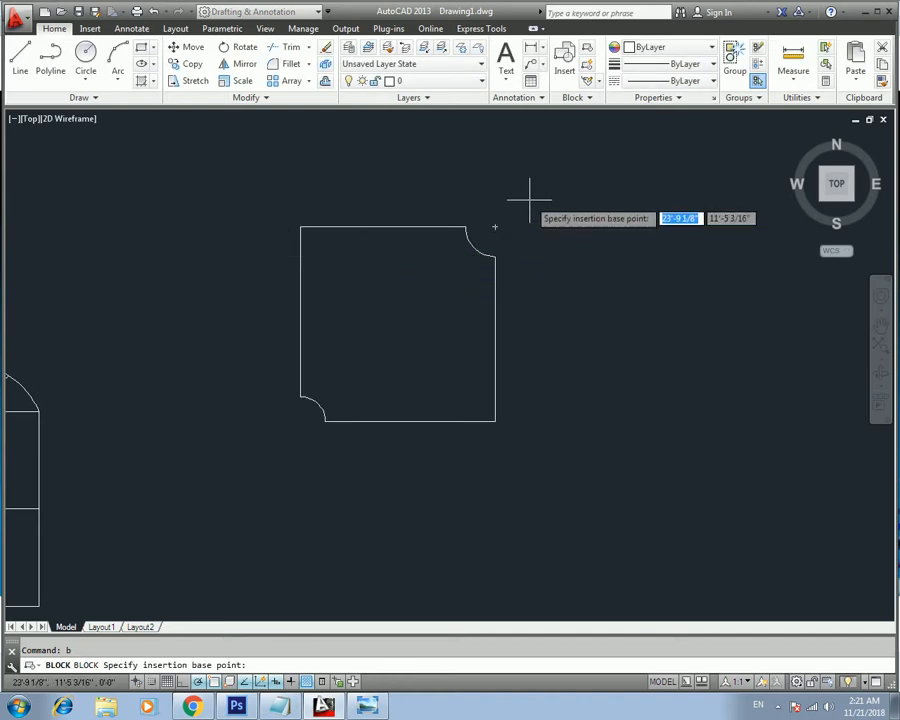
left_click(494, 256)
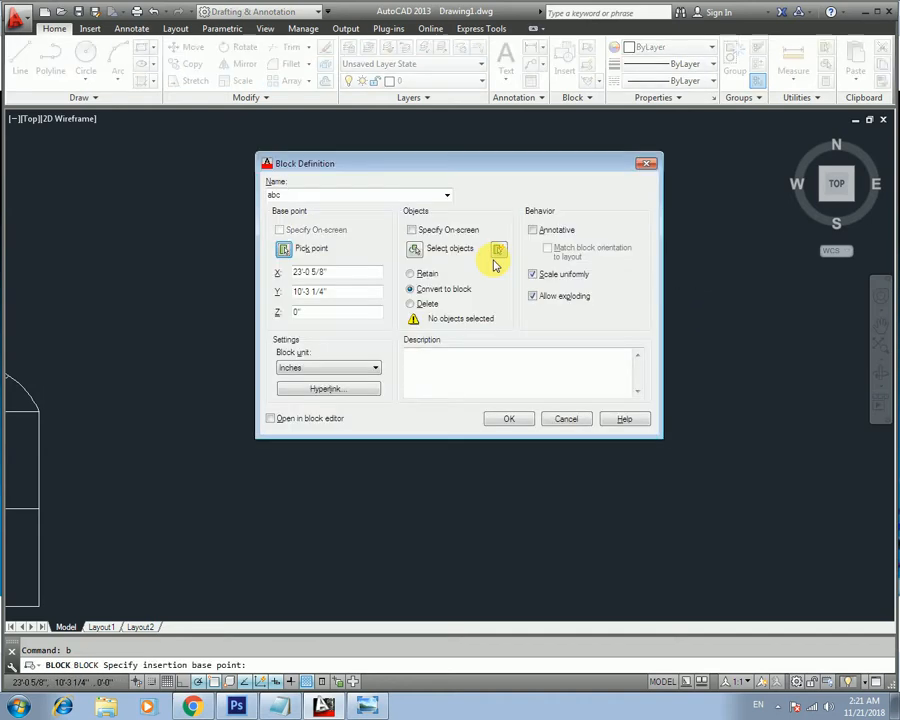
- Select the whole notched square as the block's objects and create the "abc" block
left_click(416, 250)
left_click(533, 201)
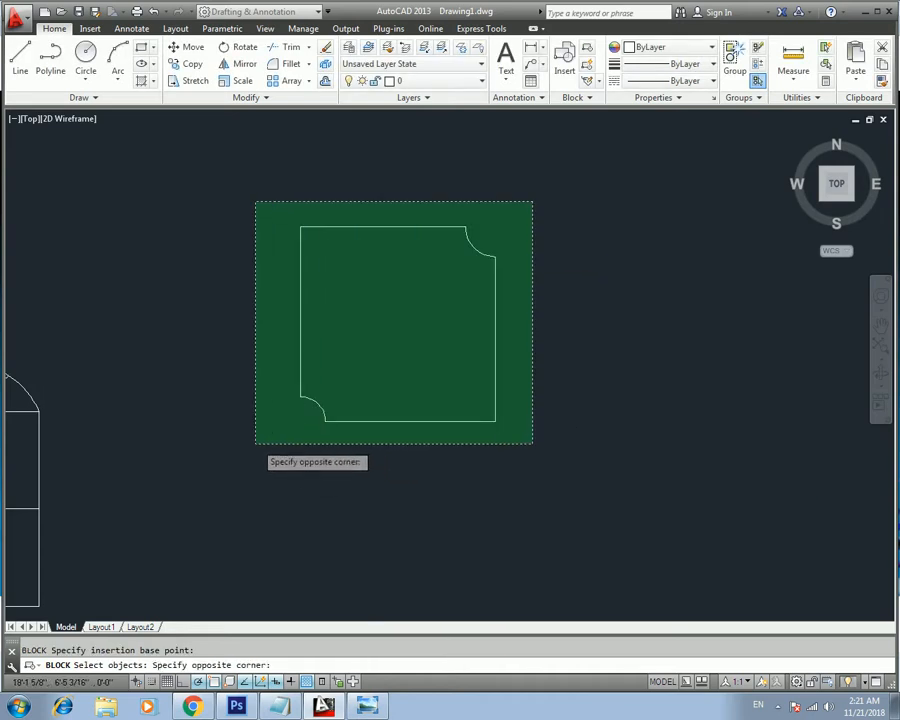
left_click(256, 443)
key("Return")
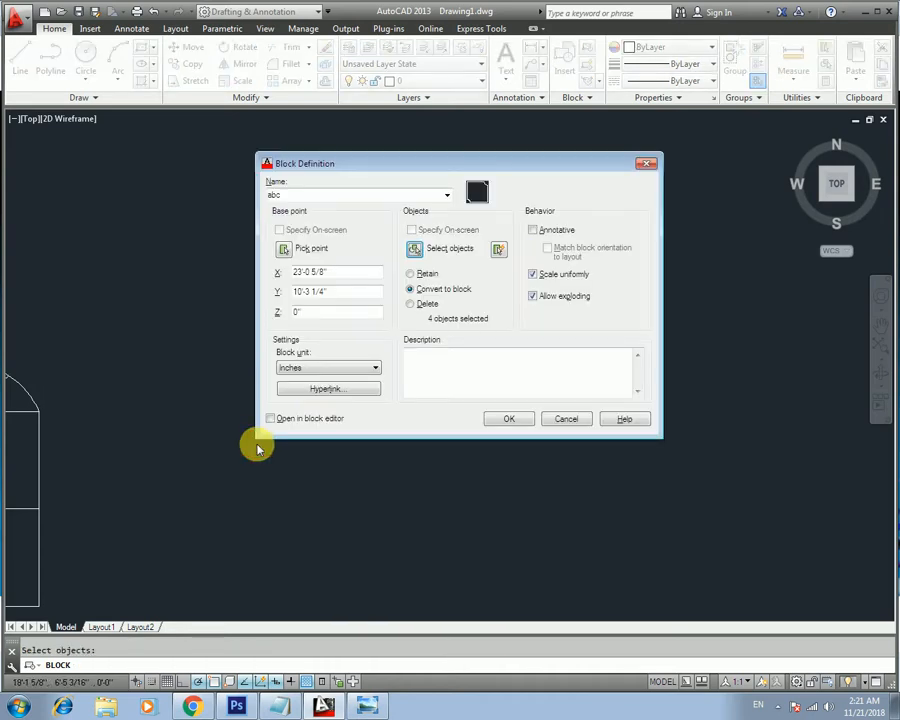
left_click(511, 420)
middle_click_drag(360, 424, 444, 420)
scroll(428, 474, "down", 2)
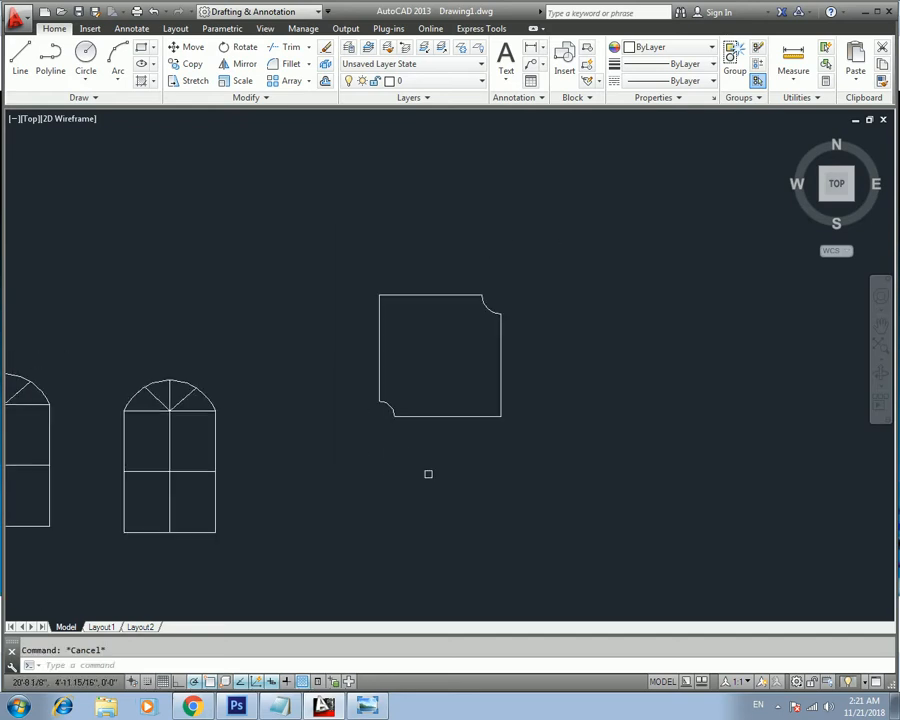
- Insert a copy of the "abc" block at scale 1 in the empty space to the right of the original notched square
middle_click_drag(428, 474, 362, 412)
type("i")
key("Return")
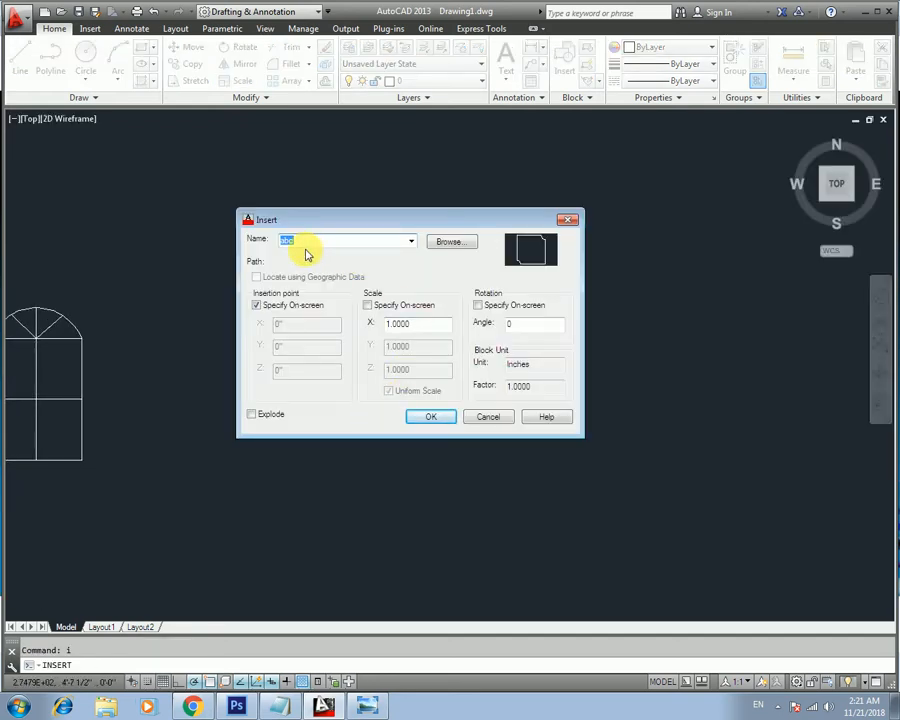
left_click(411, 241)
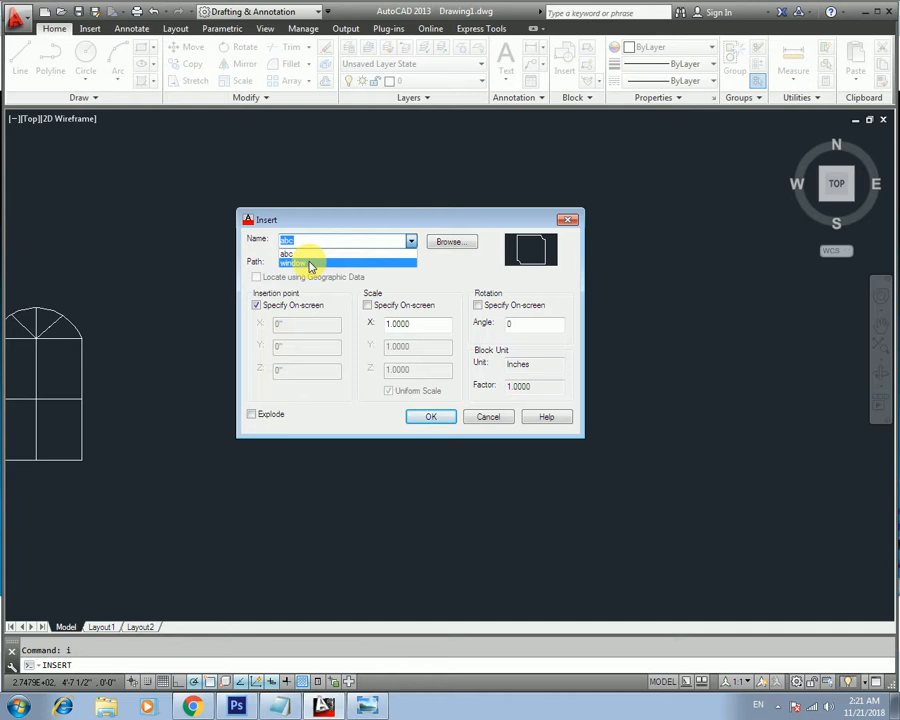
left_click(313, 262)
left_click(411, 241)
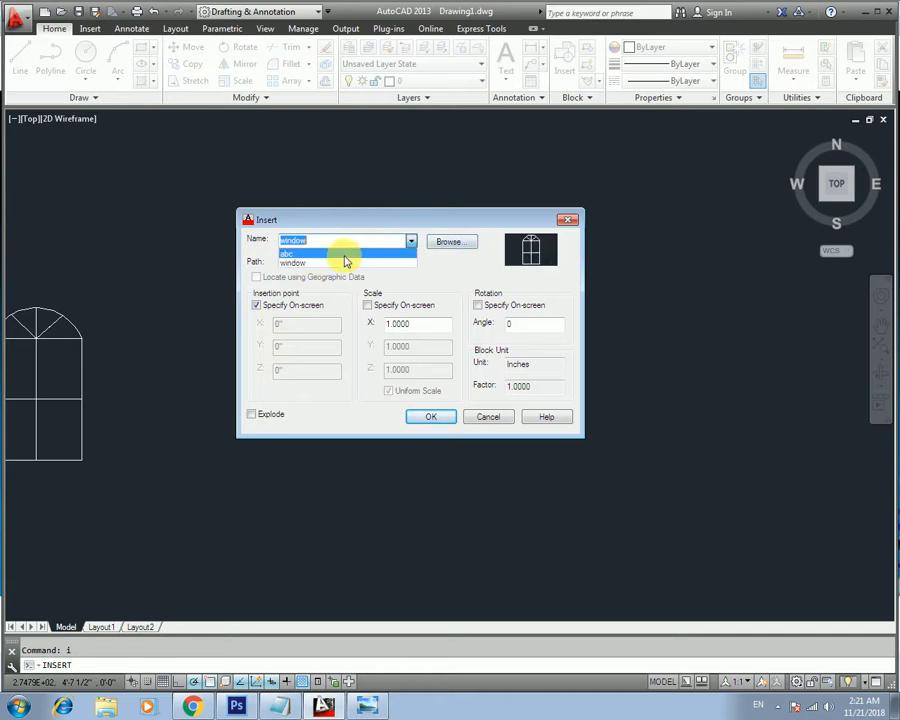
left_click(330, 251)
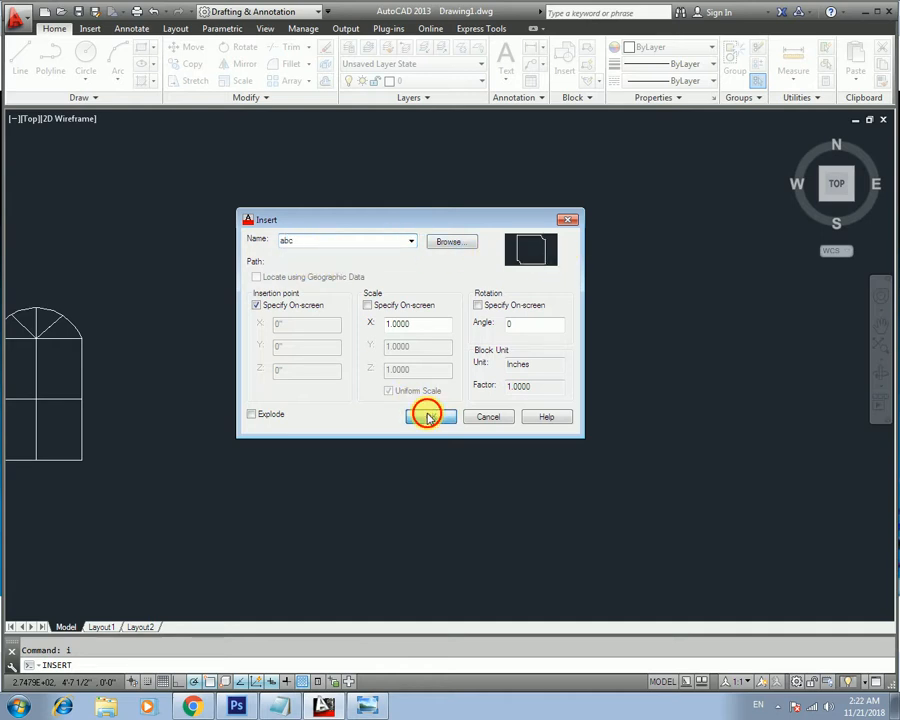
left_click(428, 418)
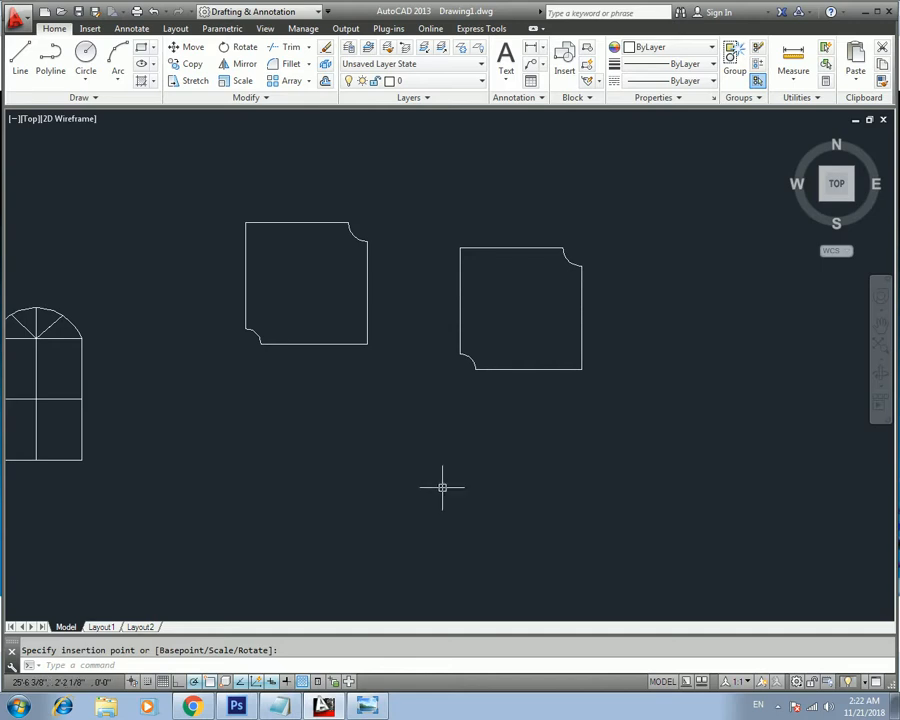
- Insert a copy of the "window" block just below and to the left of the original notched square
type("i")
key("Return")
left_click(414, 243)
left_click(333, 260)
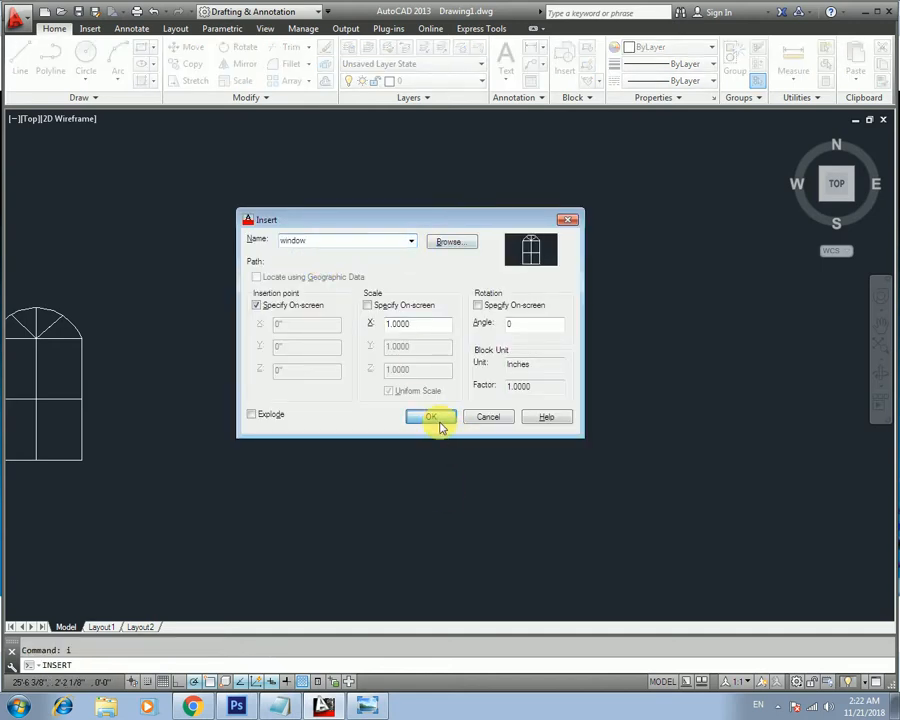
left_click(431, 417)
left_click(275, 518)
mouse_move(318, 434)
middle_mouse_down()
mouse_move(388, 398)
mouse_move(479, 400)
middle_mouse_up()
scroll(390, 400, "down", 2)
scroll(476, 370, "up", 2)
middle_click_drag(474, 346, 414, 366)
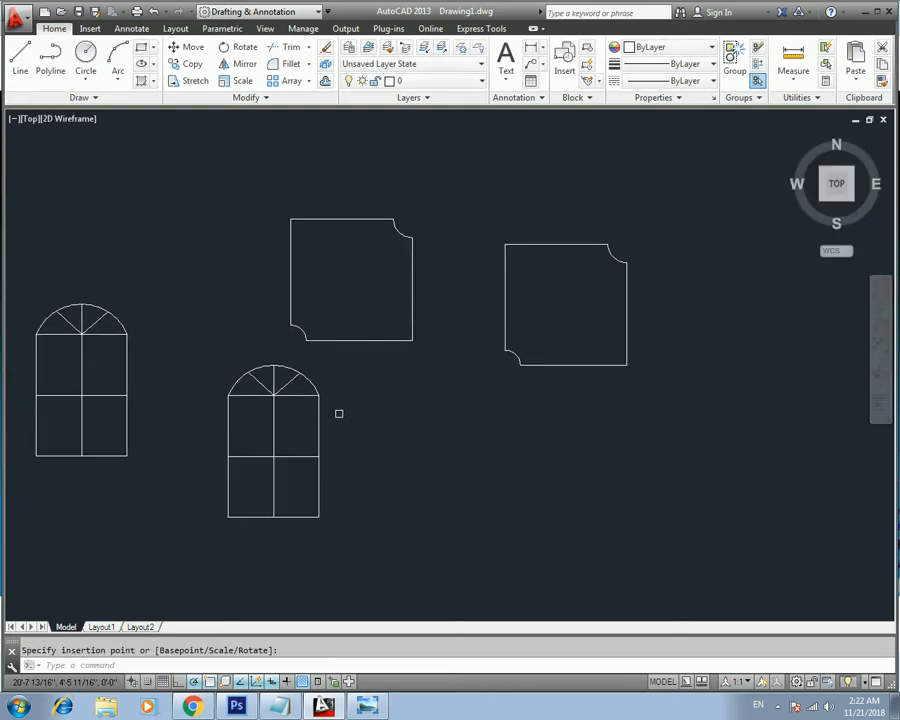
middle_click_drag(339, 413, 414, 332)
left_click(419, 290)
left_click(207, 482)
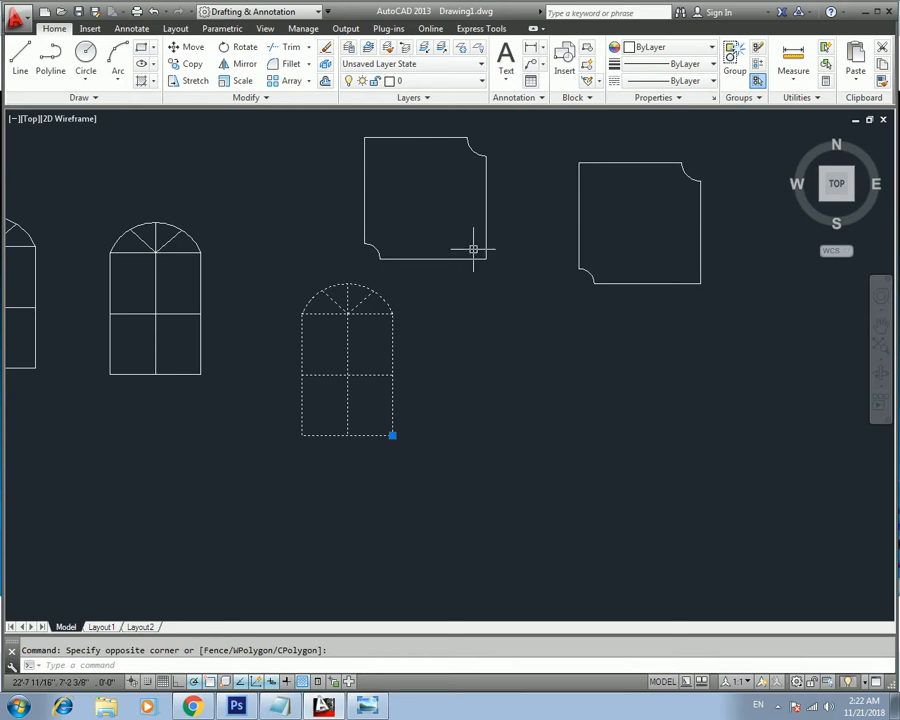
key("Escape")
middle_click_drag(502, 364, 441, 392)
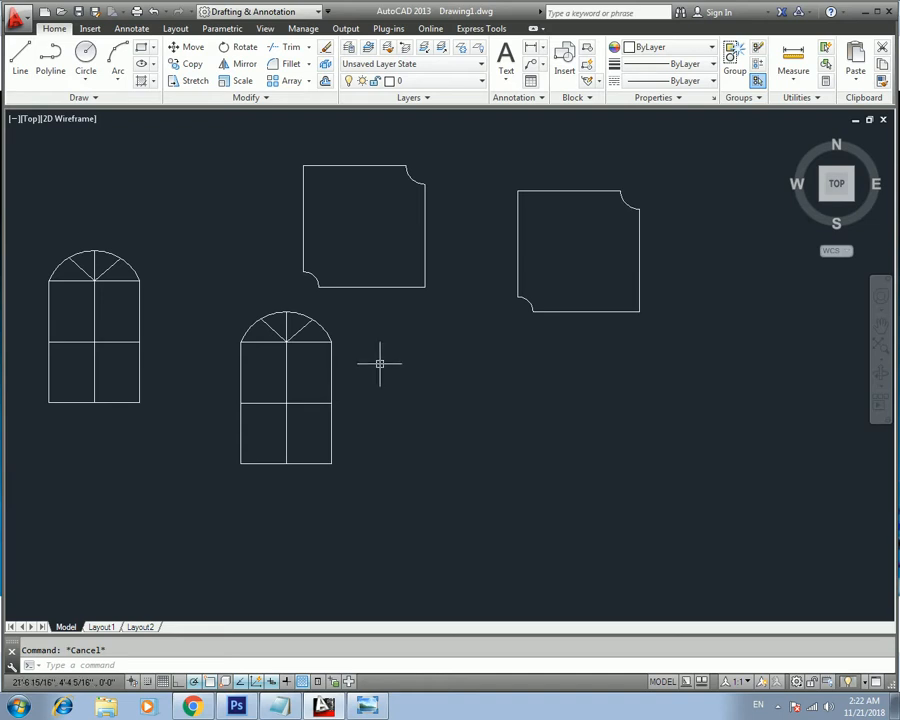
- Start writing a block to a file, with the existing "window" block as the source
middle_click_drag(380, 361, 378, 355)
type("W")
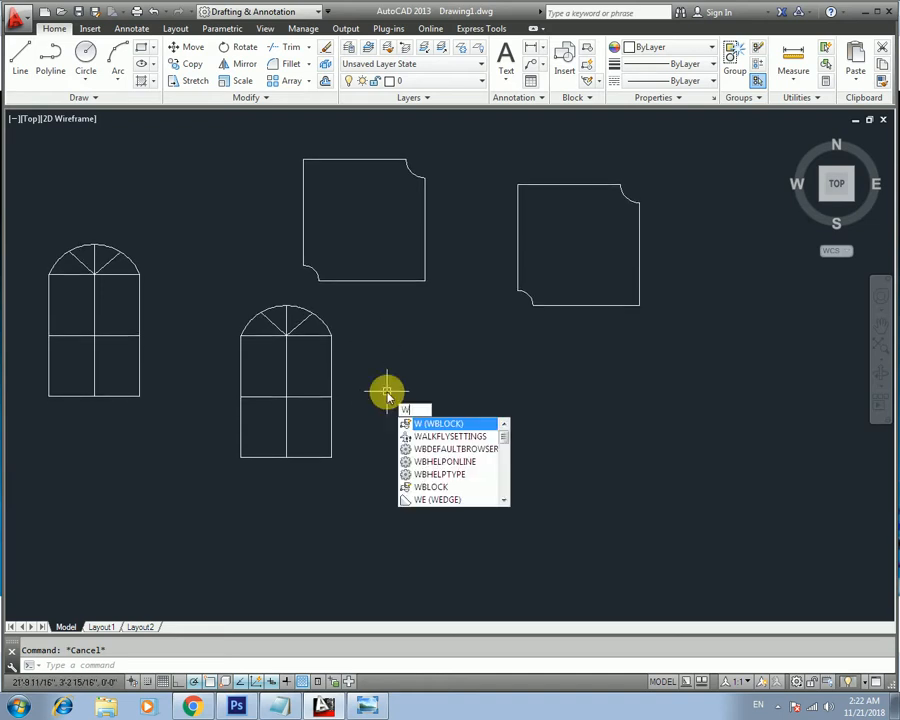
key("Return")
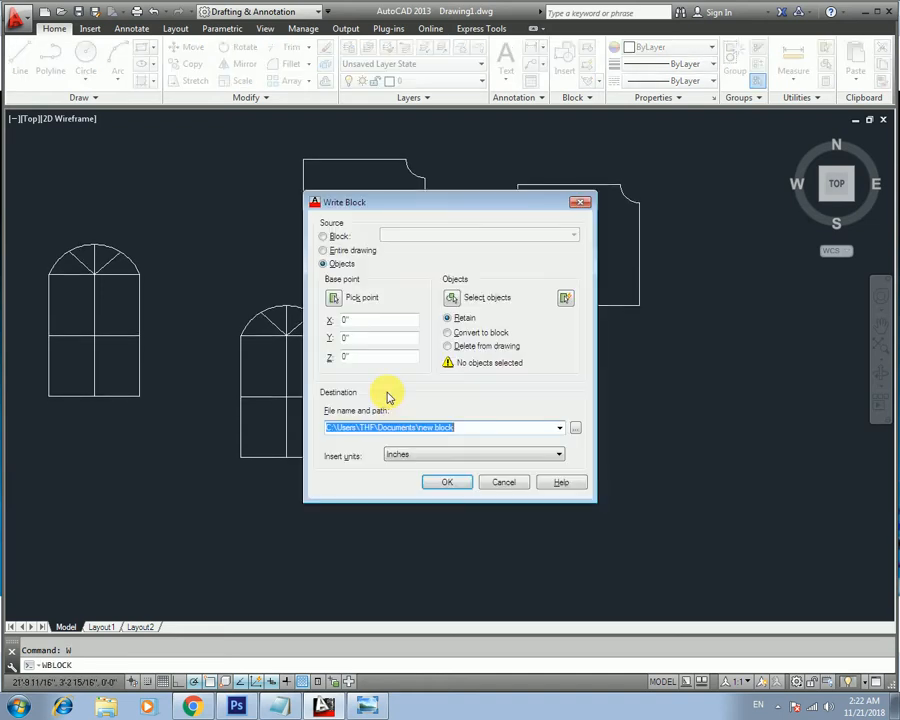
left_click(324, 237)
left_click(570, 237)
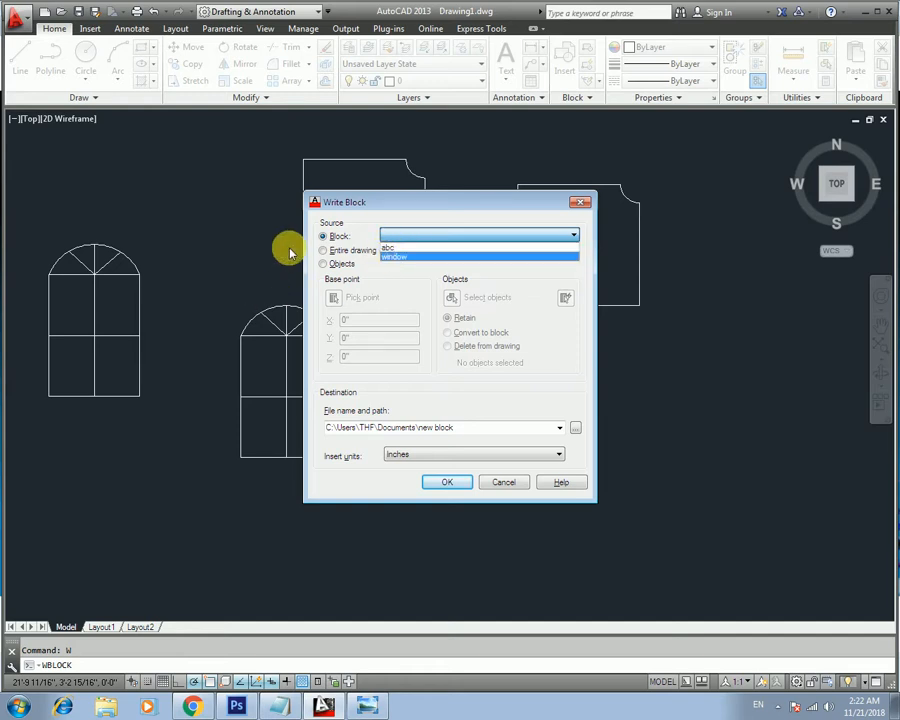
left_click(396, 257)
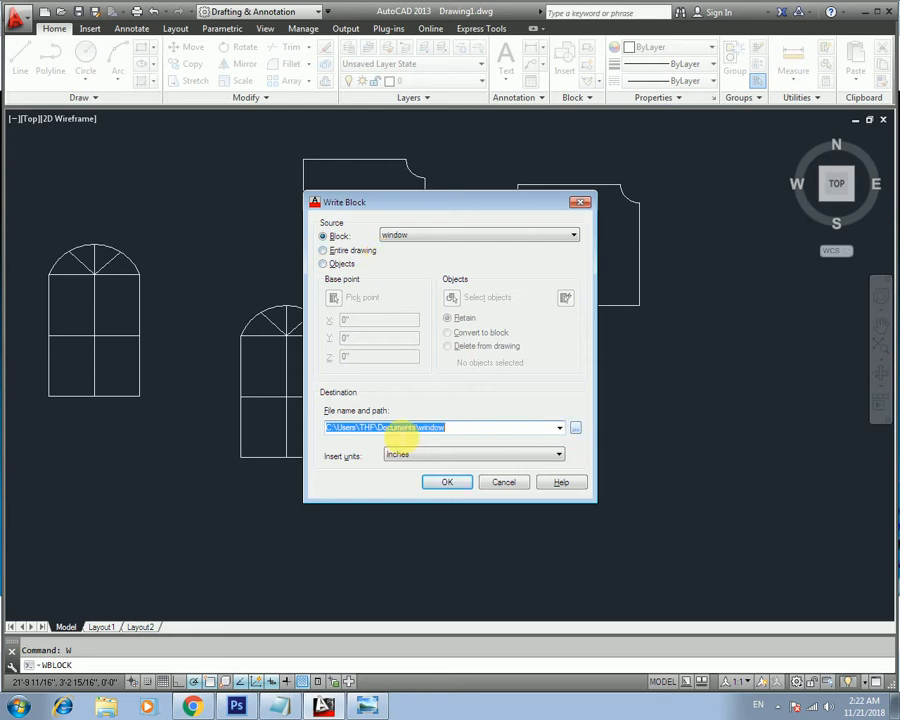
- Set the destination to window.dwg on the Desktop and write the block file
left_click(576, 428)
left_click(382, 201)
left_click(388, 227)
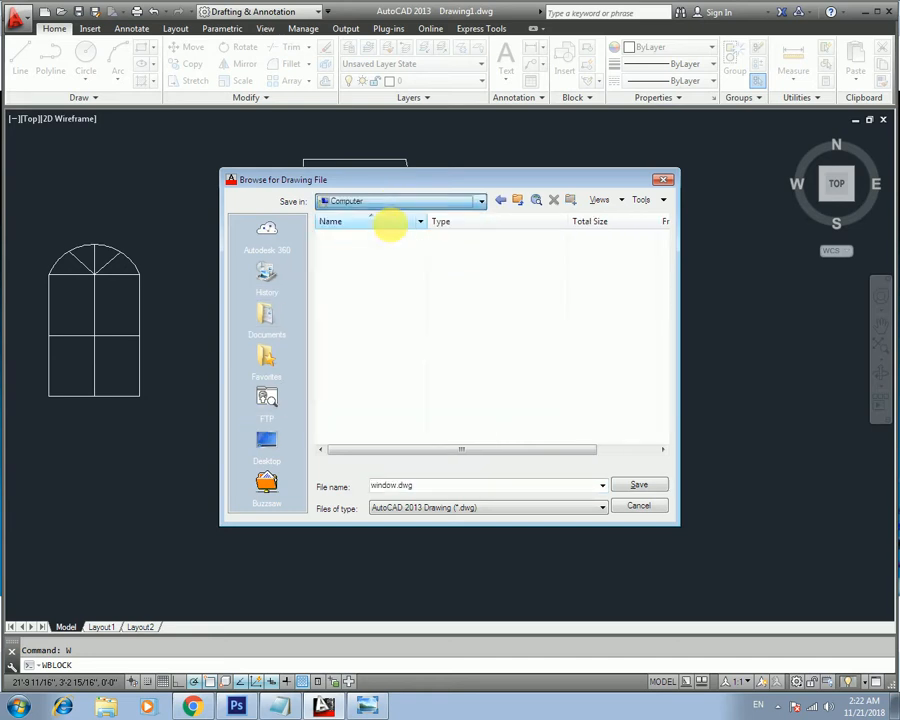
left_click(266, 442)
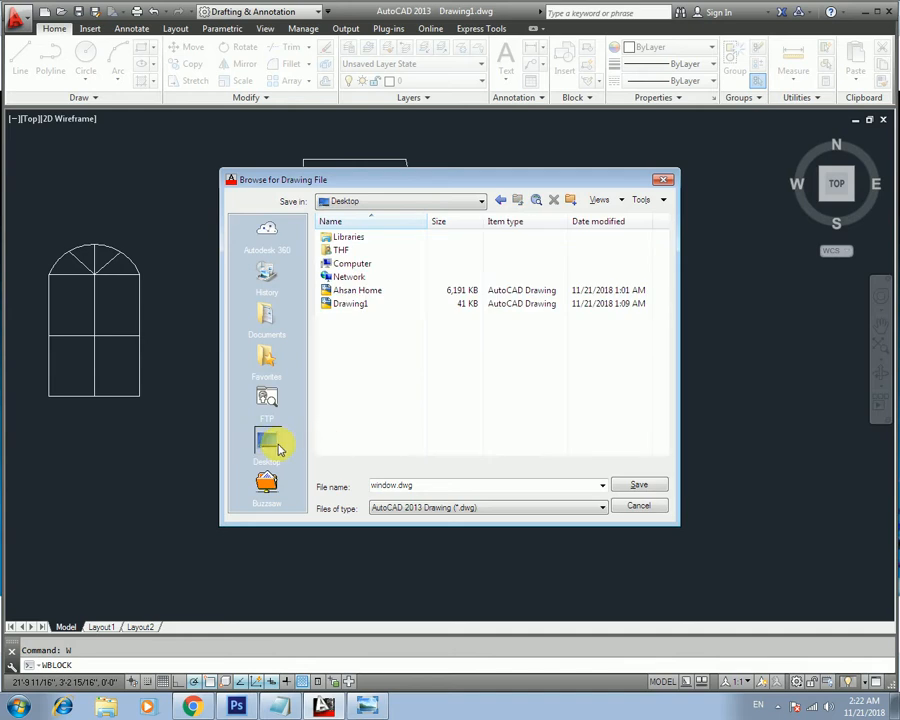
left_click(394, 485)
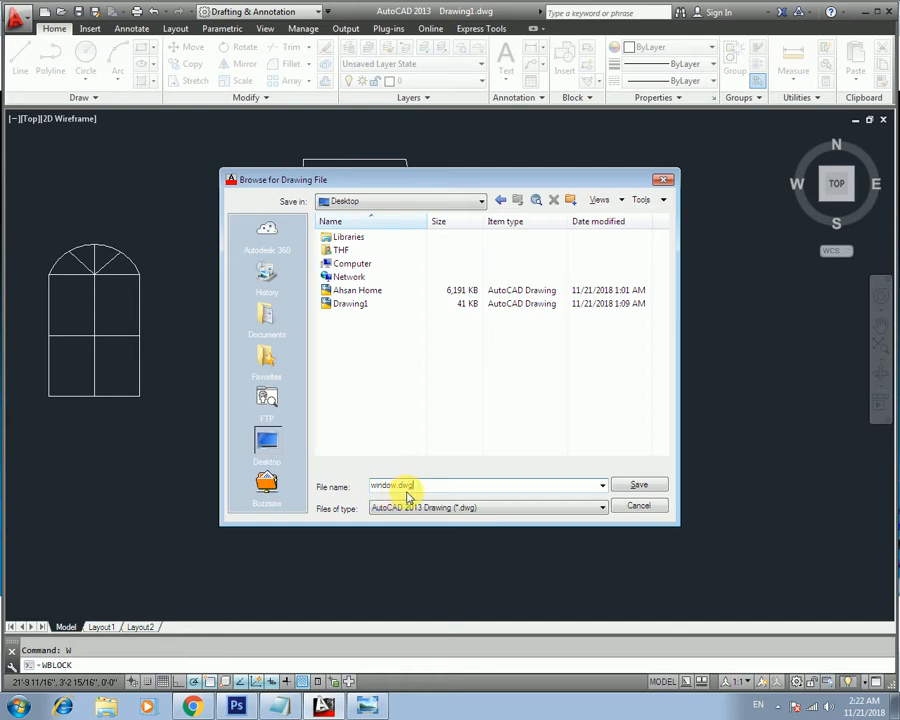
left_click(630, 487)
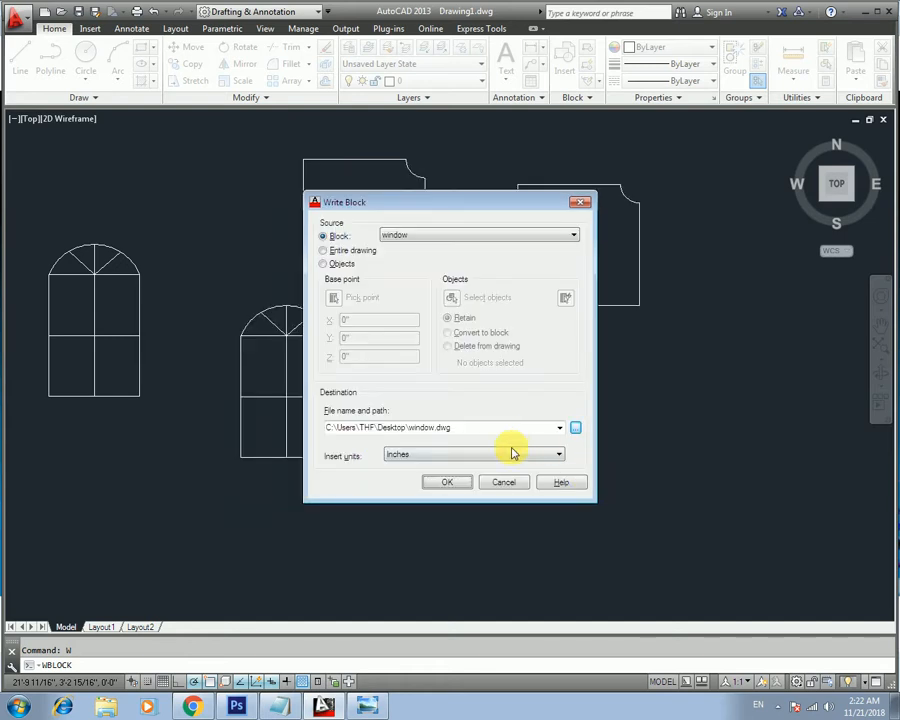
left_click(443, 483)
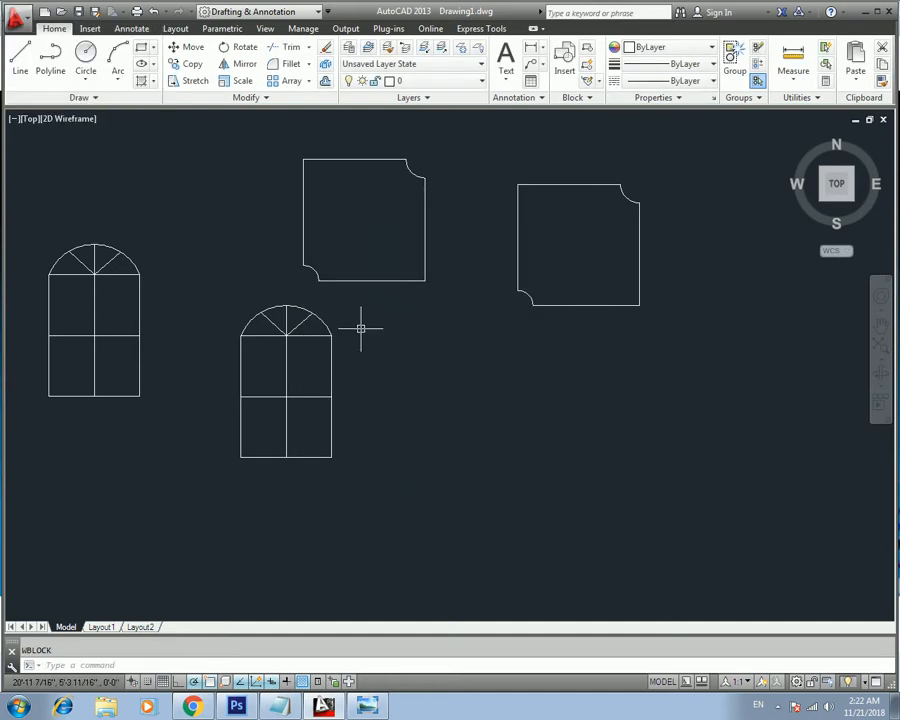
- Create a new drawing from the acad template
mouse_move(476, 368)
middle_mouse_down()
mouse_move(352, 366)
mouse_move(358, 376)
middle_mouse_up()
scroll(359, 369, "down", 2)
key("ctrl+n")
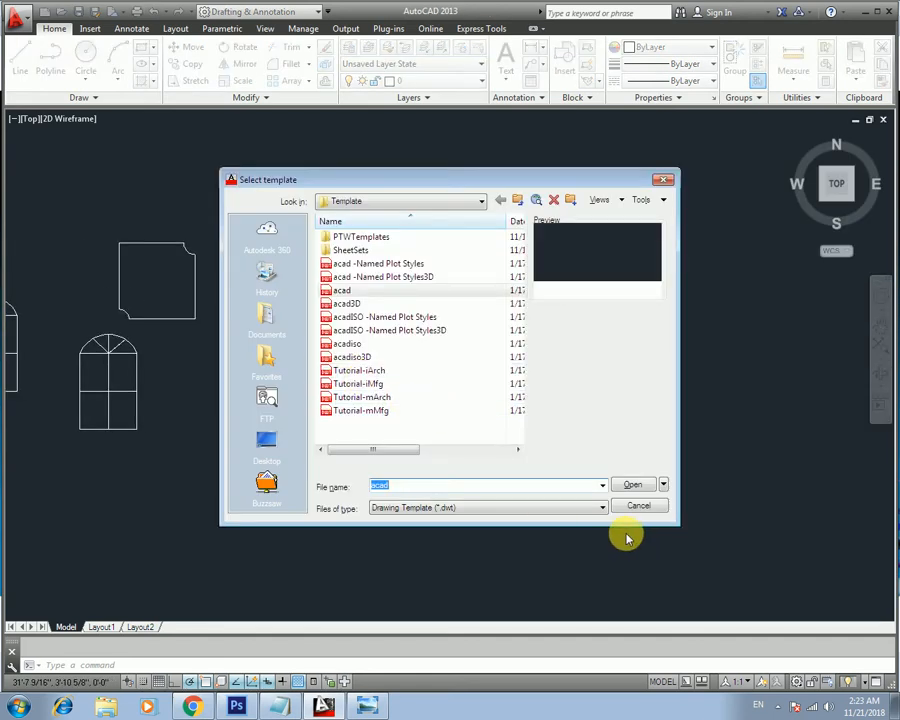
left_click(633, 484)
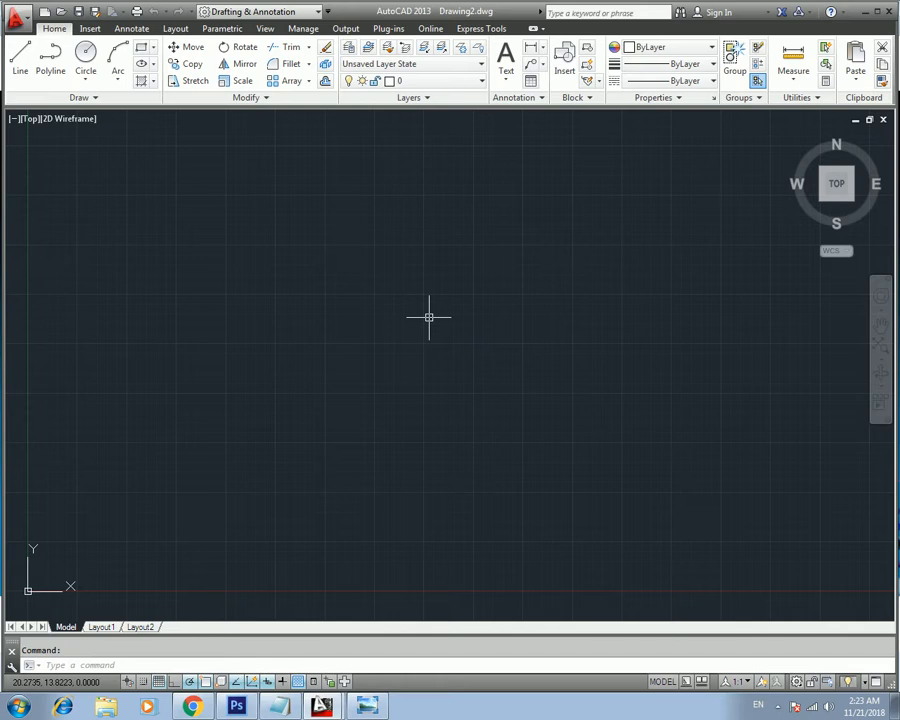
- Start inserting a block into the new drawing and check which block names it offers
type("i")
key("Return")
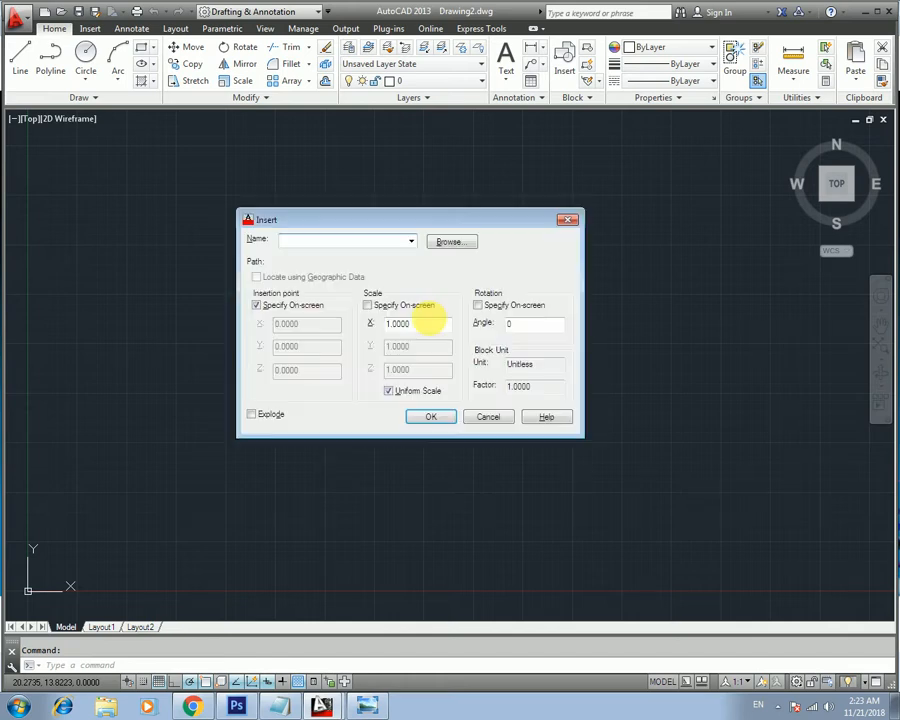
left_click(411, 242)
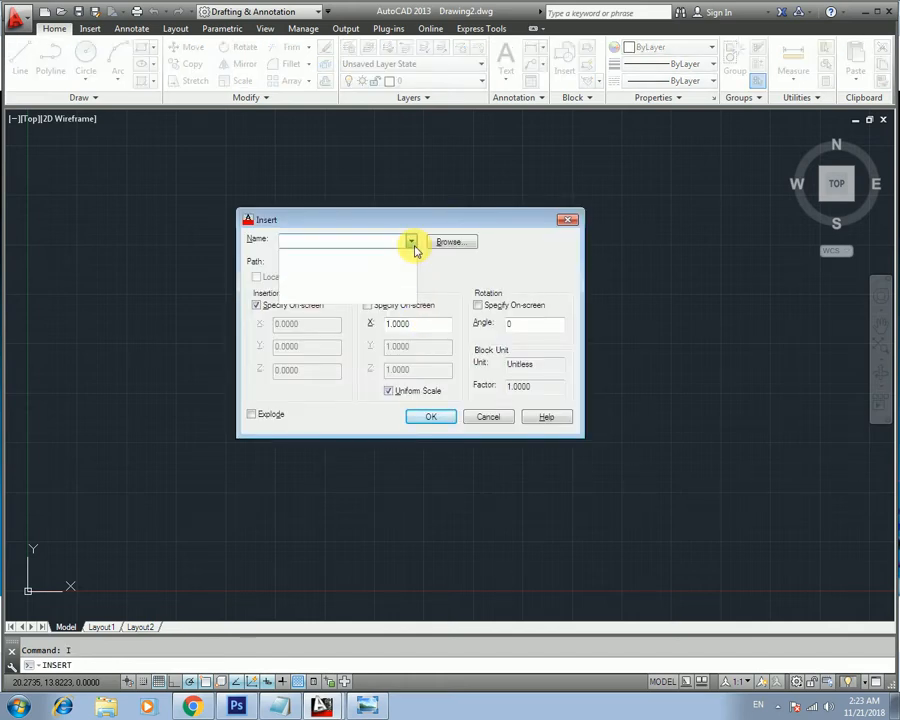
left_click(366, 225)
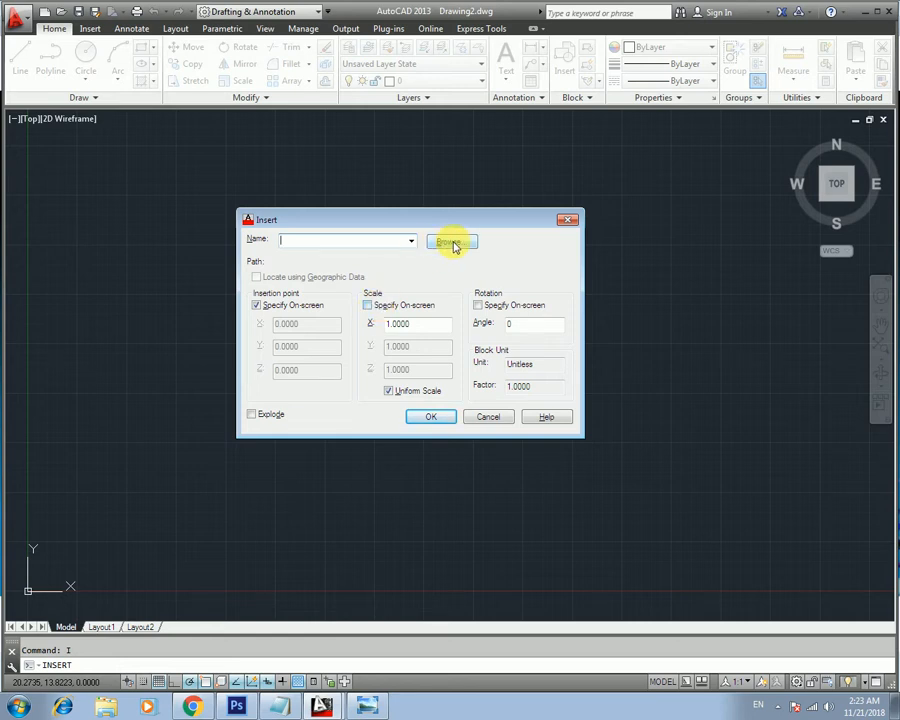
left_click(411, 243)
left_click(411, 243)
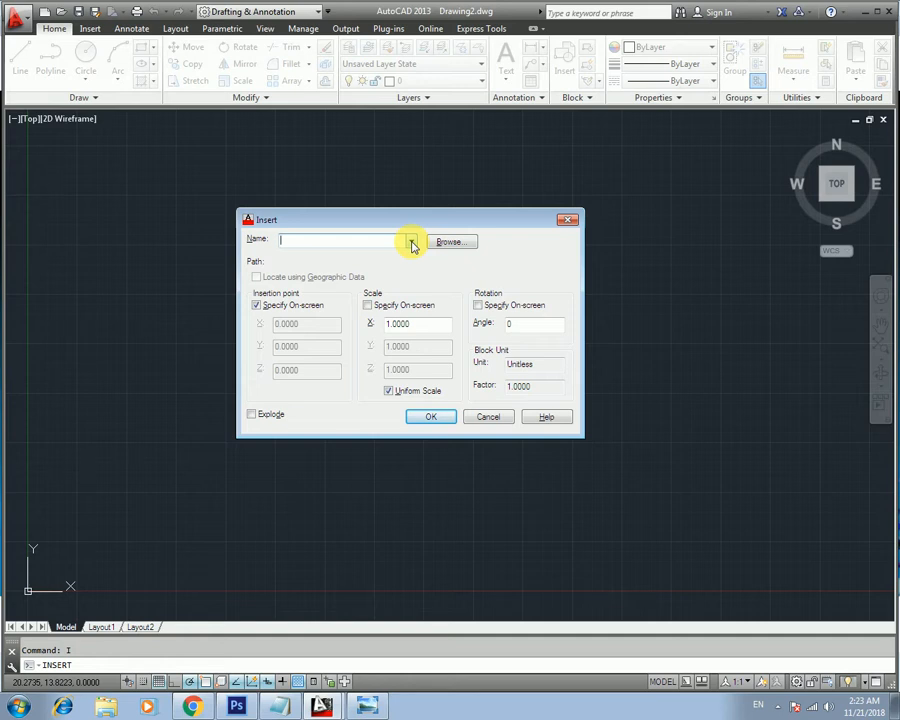
- Choose the window drawing file on the Desktop as the block to insert
left_click(446, 242)
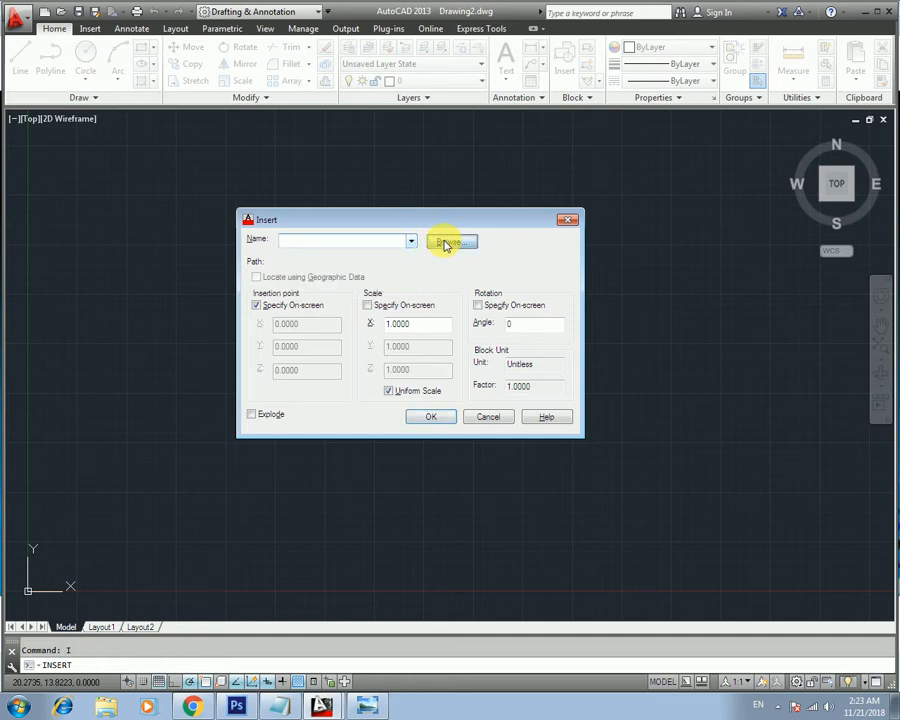
left_click(622, 156)
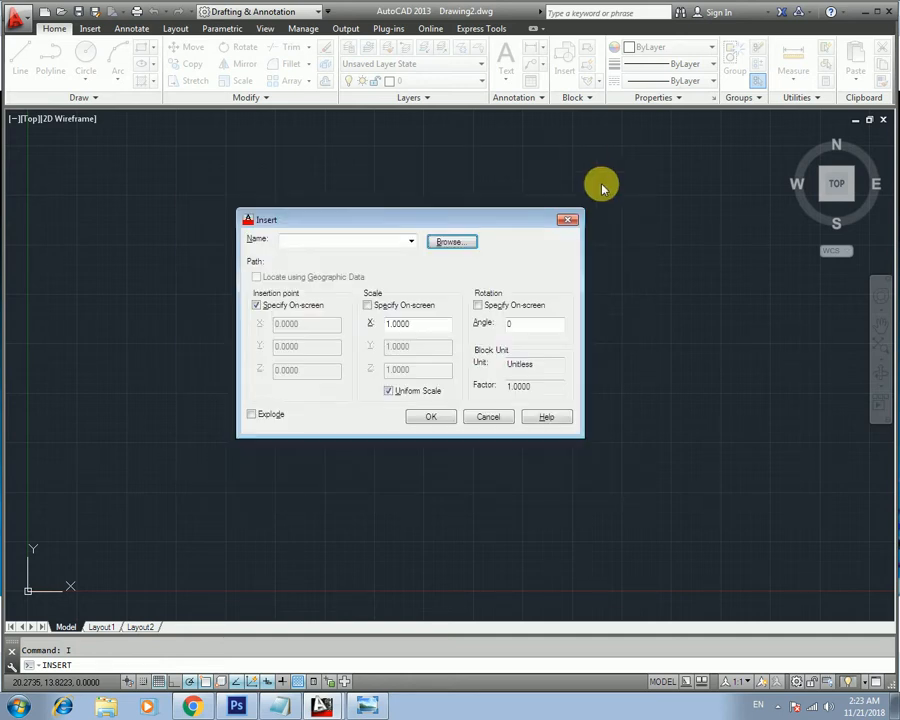
left_click(455, 244)
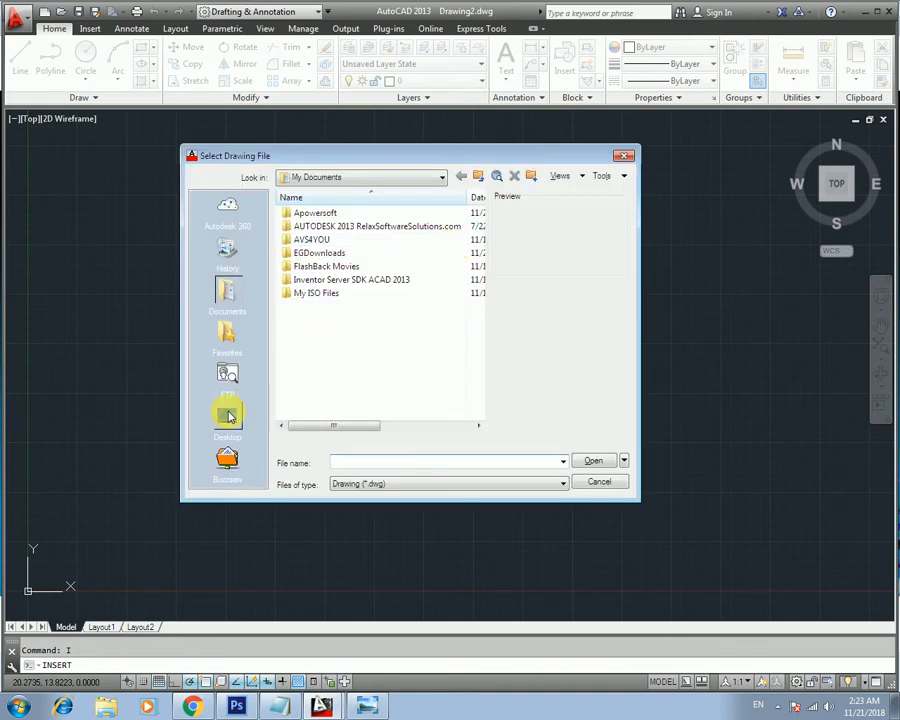
left_click(227, 413)
left_click(311, 293)
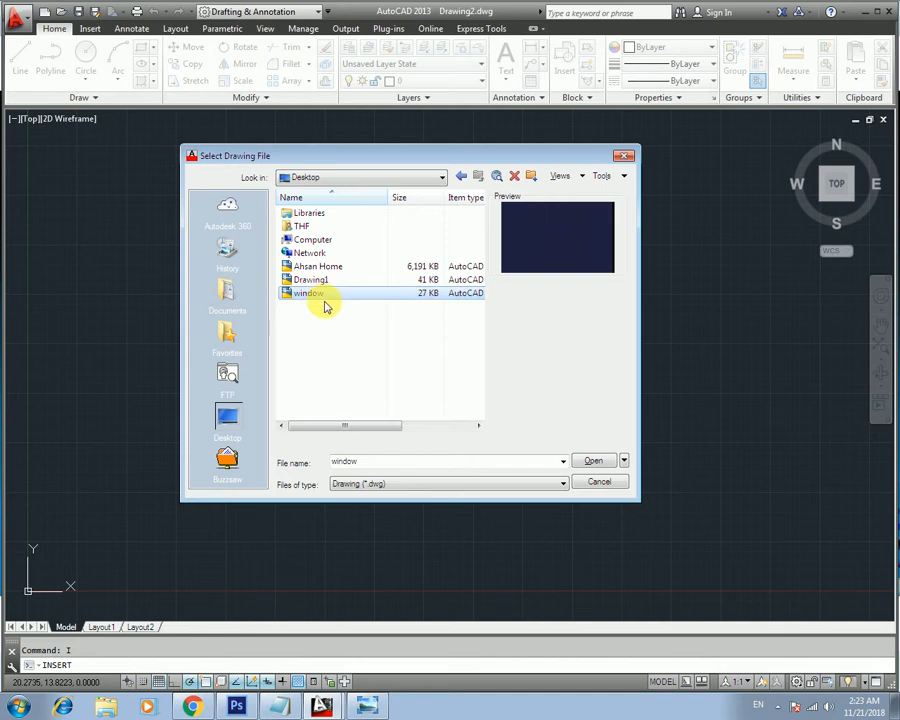
left_click(594, 461)
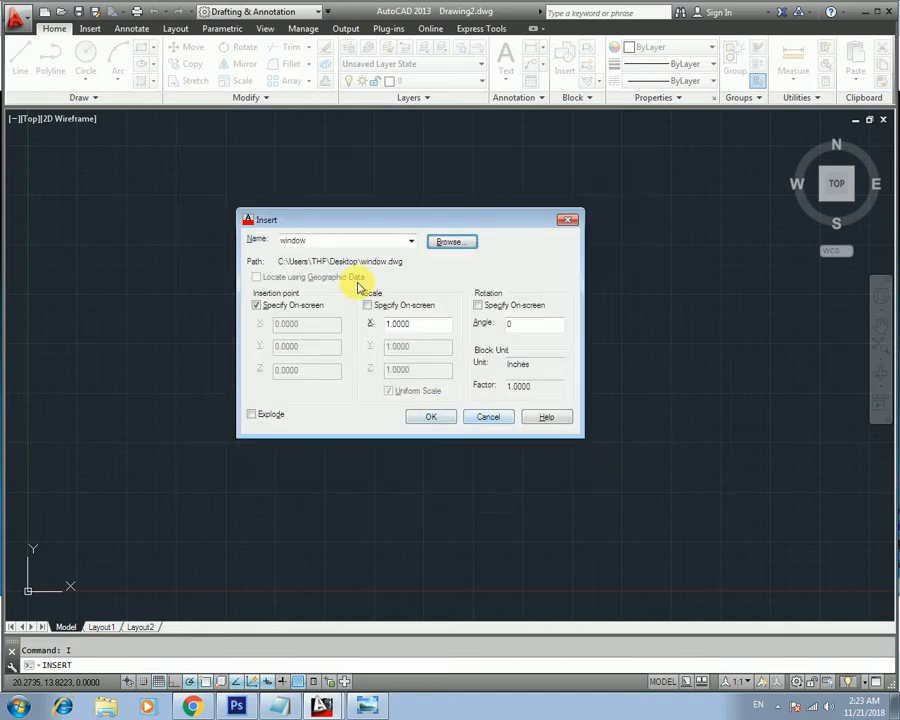
- Place the window block at a freely picked point near the drawing origin, at scale 1 and rotation 0
left_click(431, 416)
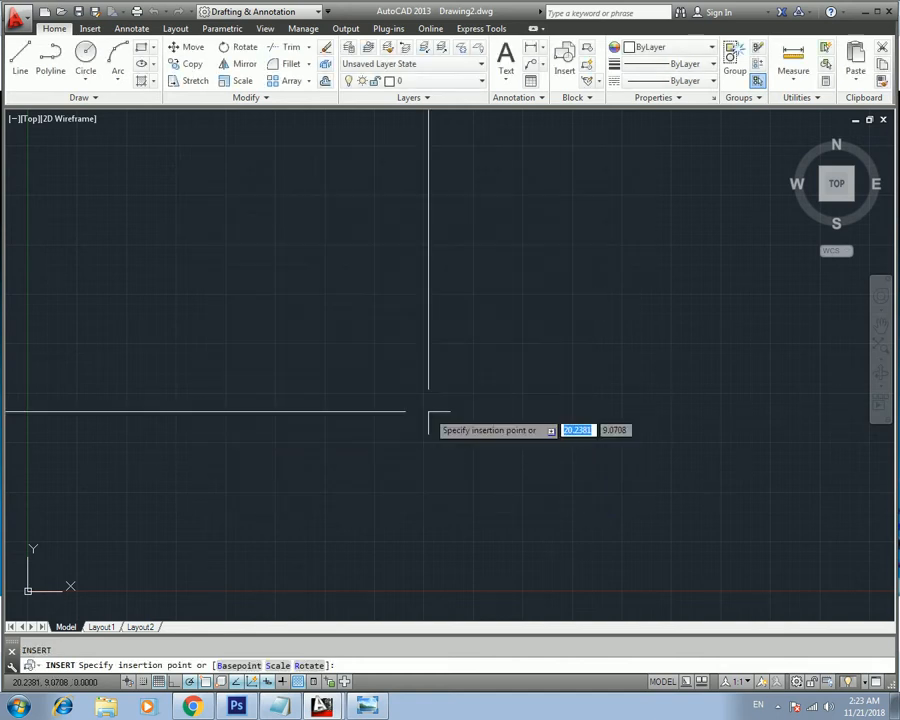
left_click(527, 578)
middle_click_drag(486, 380, 386, 395)
- Insert a second window block to the right of the first, slightly higher and overlapping its right edge
type("i")
key("Return")
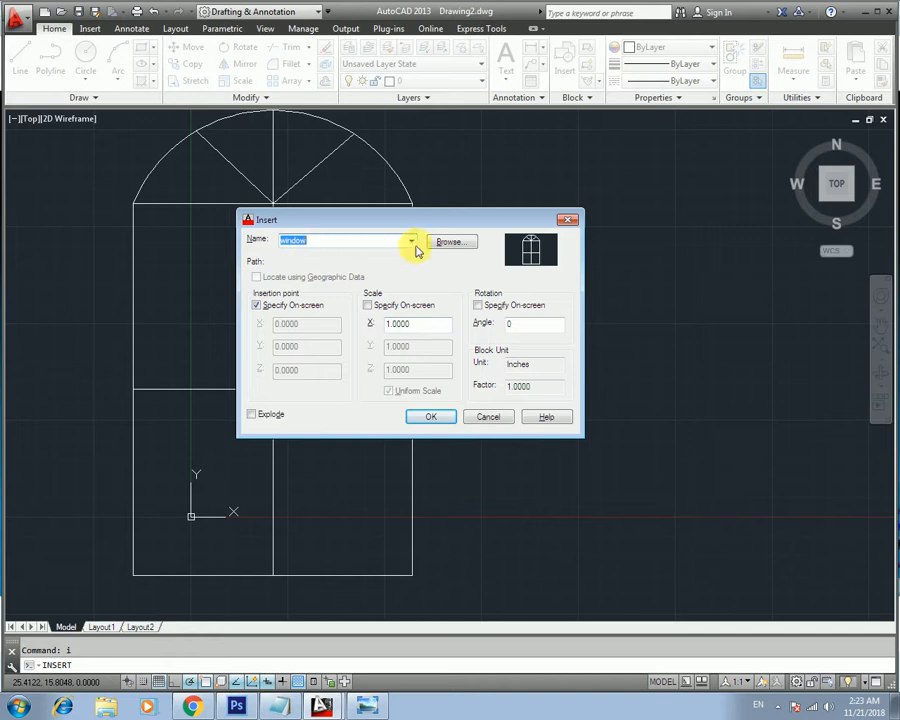
left_click(444, 417)
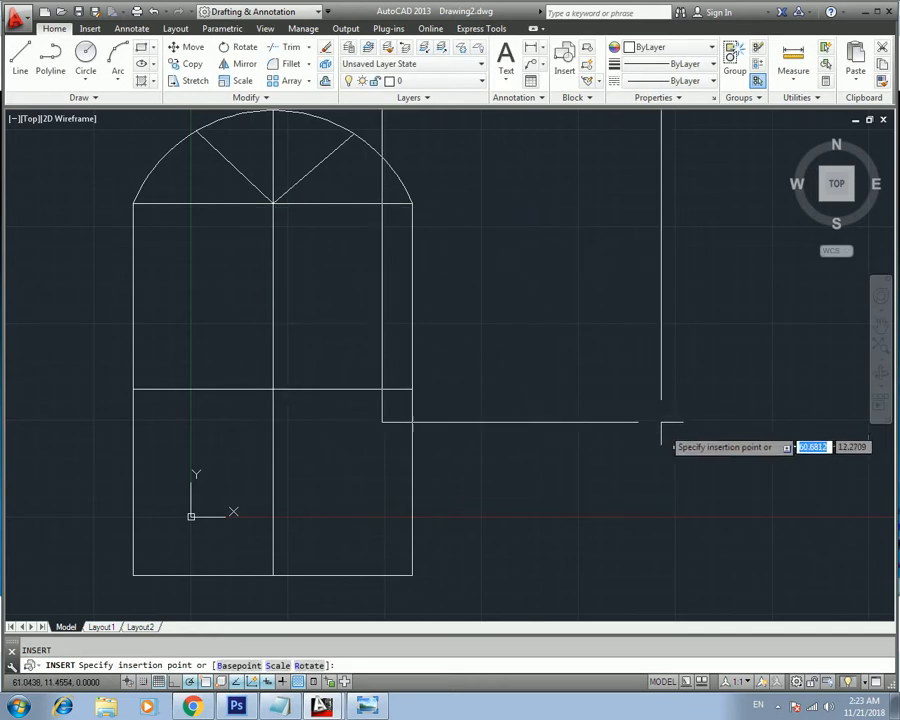
left_click(675, 456)
middle_click_drag(42, 392, 361, 389)
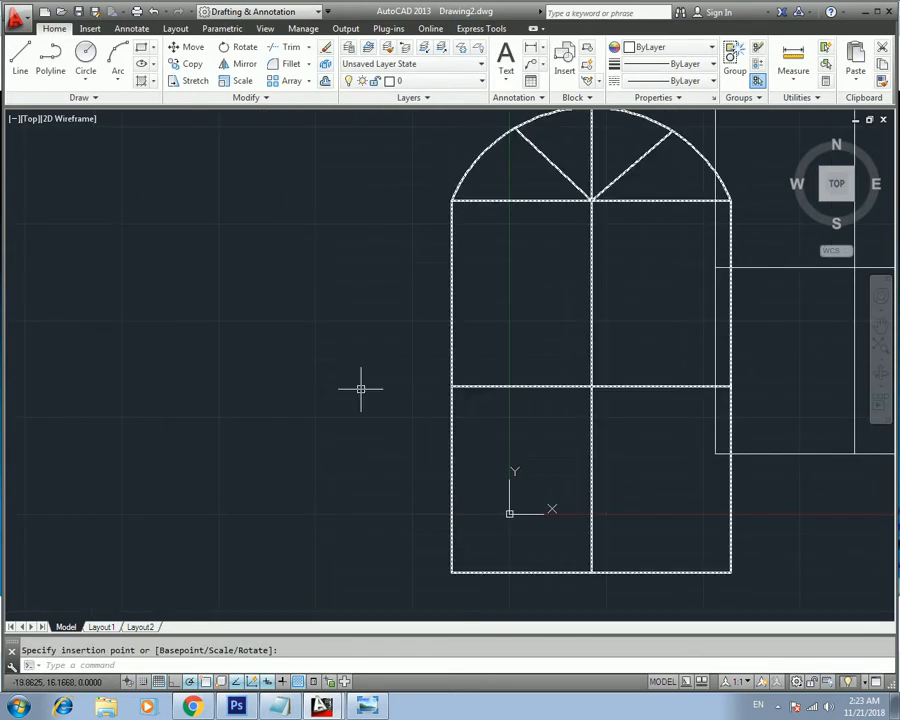
- Insert a third window block in the empty space to the left of the first window
key("Escape")
type("i")
key("Return")
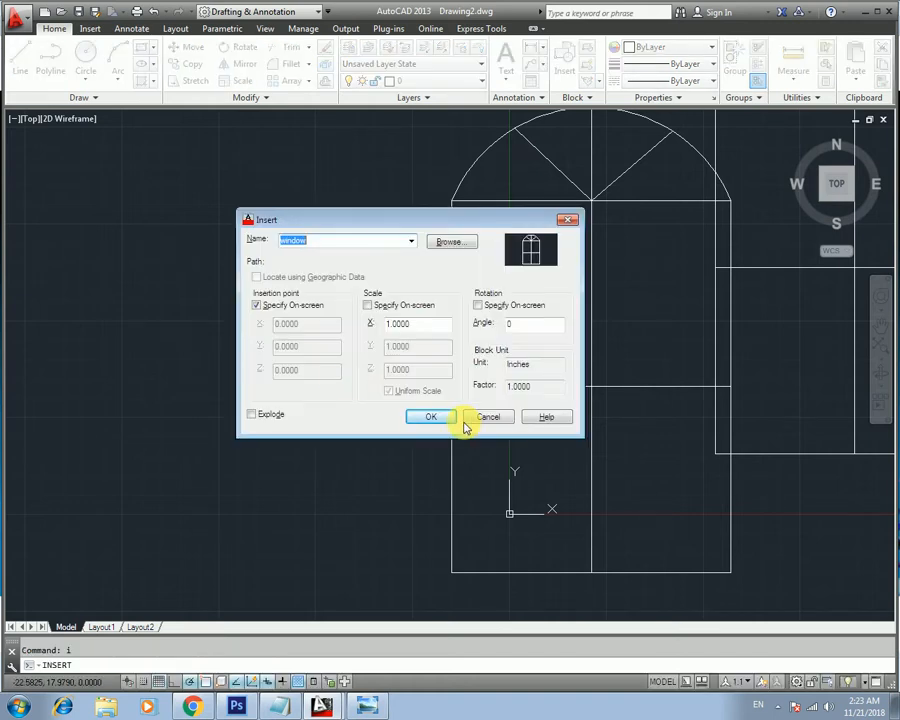
left_click(431, 416)
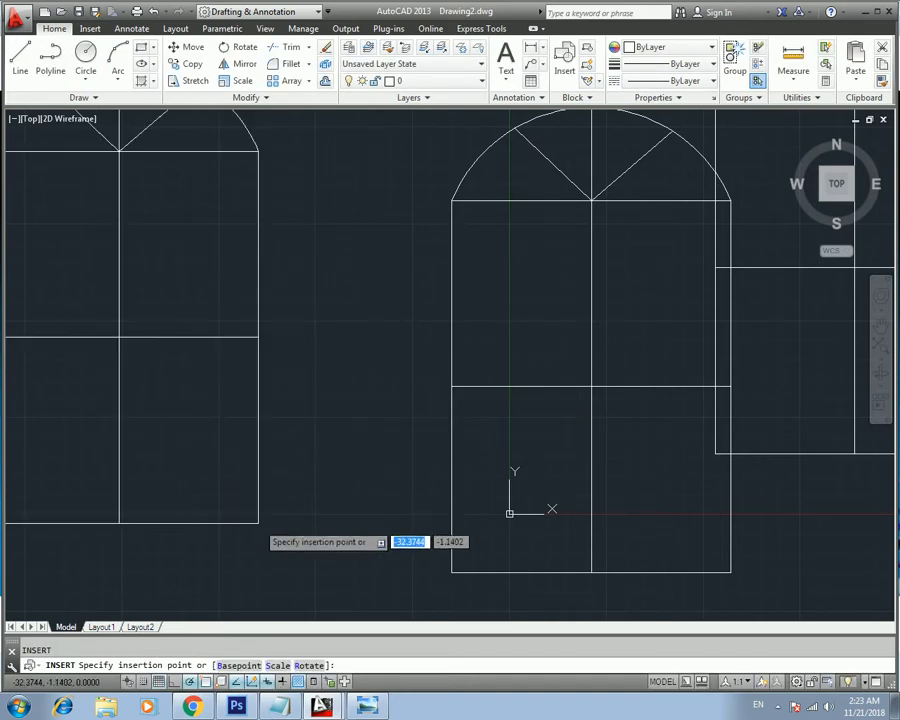
left_click(258, 522)
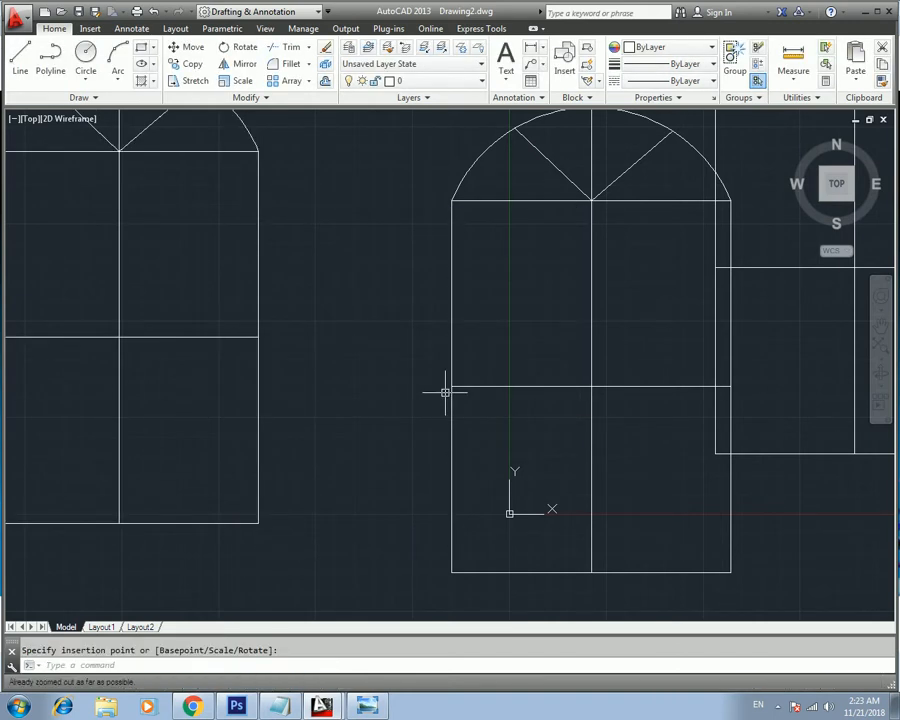
- Close Drawing2 without saving it, but keep Drawing1 open by cancelling its save request
left_click(886, 17)
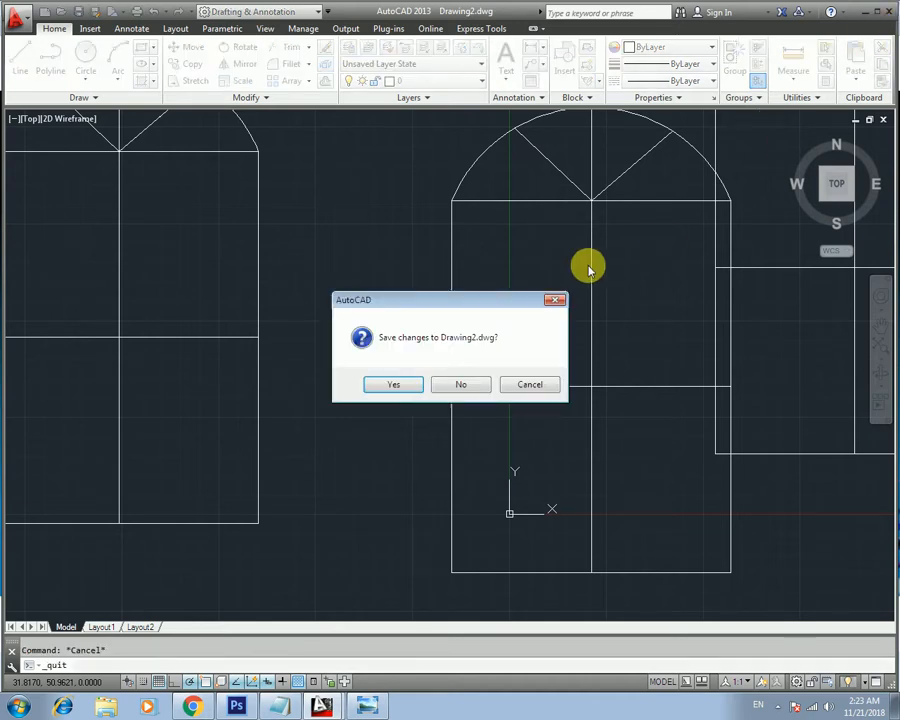
left_click(464, 385)
left_click(538, 383)
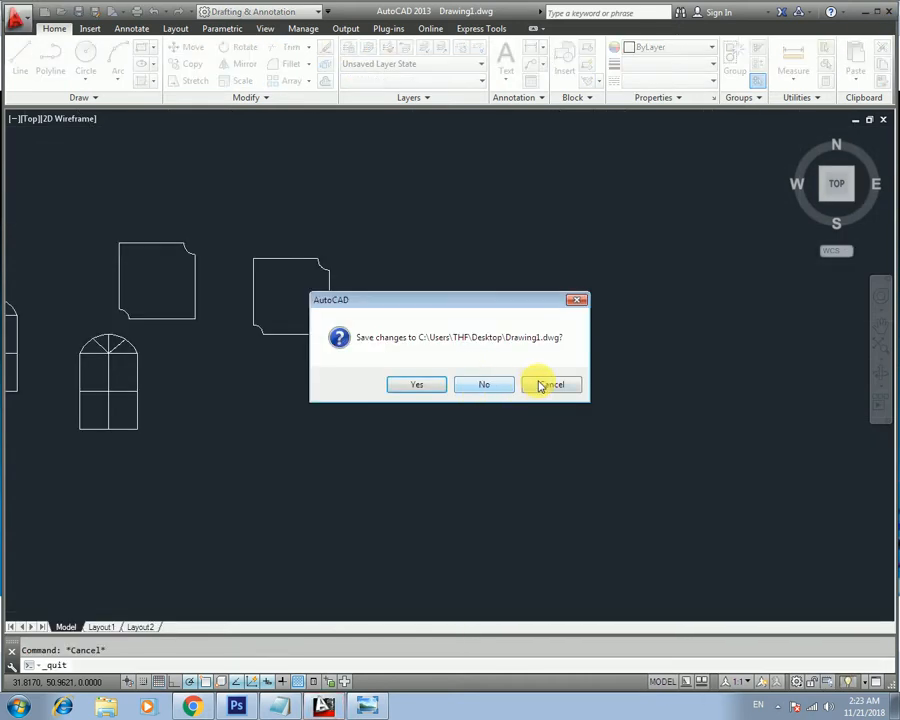
- Insert the window block with a rotation angle of 45 in the free space above the upright windows
middle_click_drag(340, 340, 502, 330)
scroll(385, 308, "up", 2)
middle_click_drag(346, 312, 552, 311)
scroll(367, 328, "up", 2)
scroll(374, 322, "down", 2)
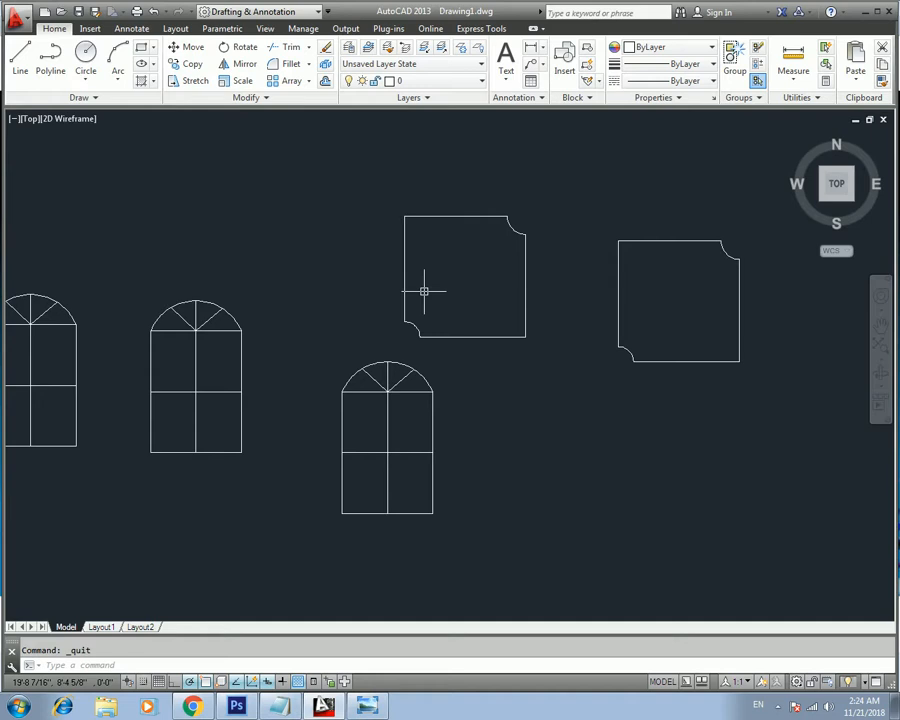
type("i")
key("Return")
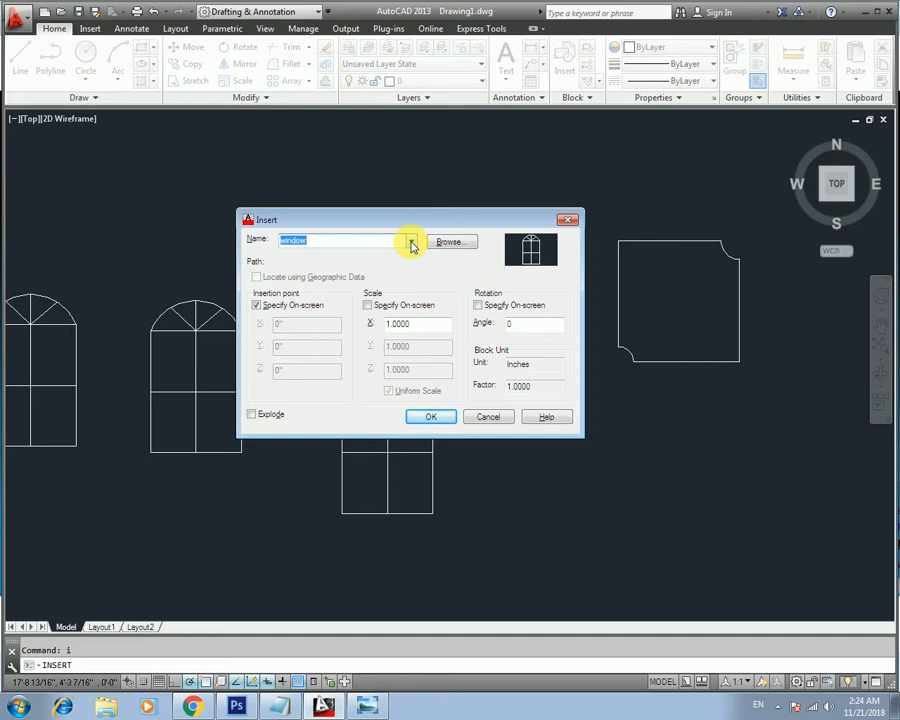
left_click_drag(518, 325, 491, 327)
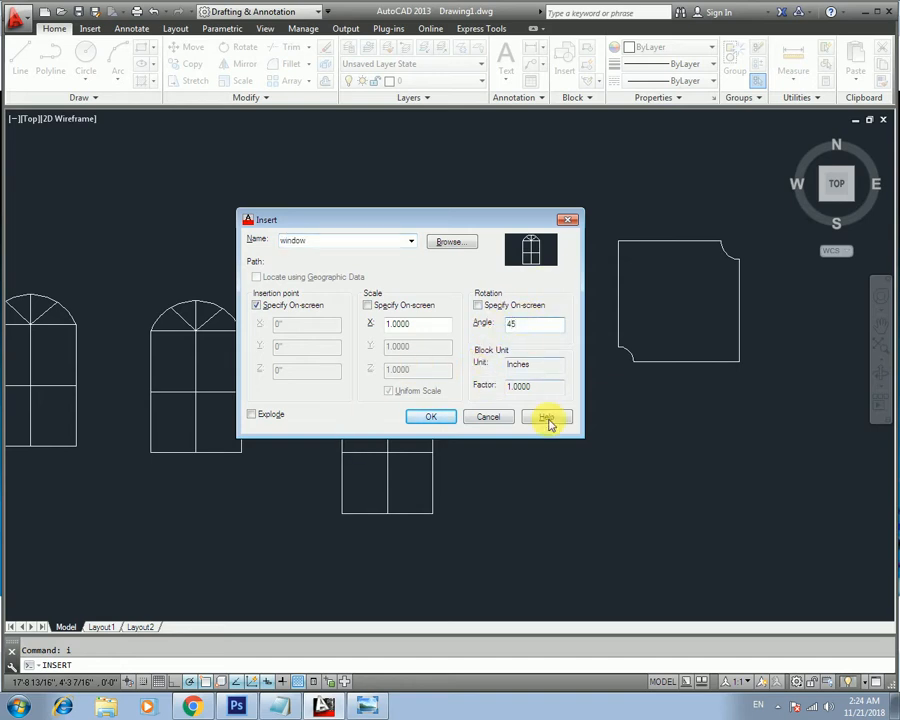
left_click(431, 416)
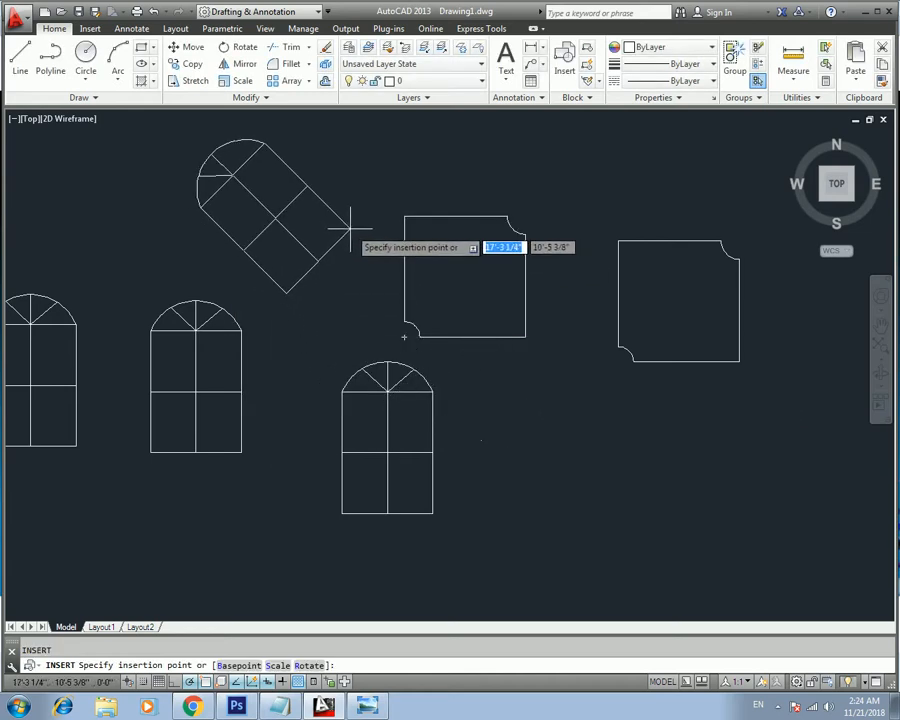
left_click(345, 231)
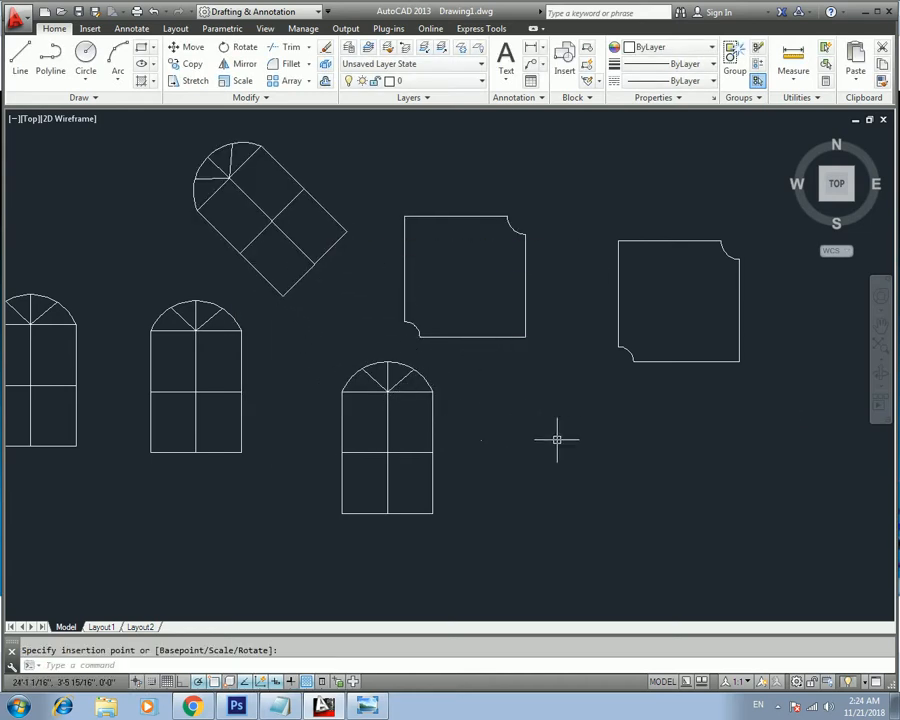
key("Escape")
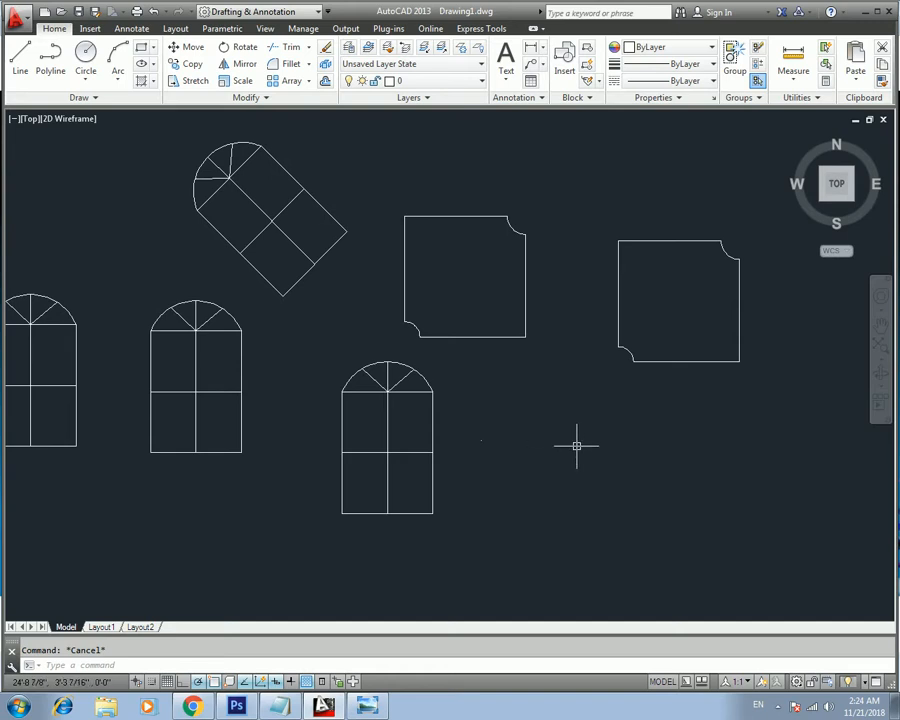
- Switch to Windows Photo Viewer to review the lecture's topic list, and return to the AutoCAD drawing
left_click(380, 706)
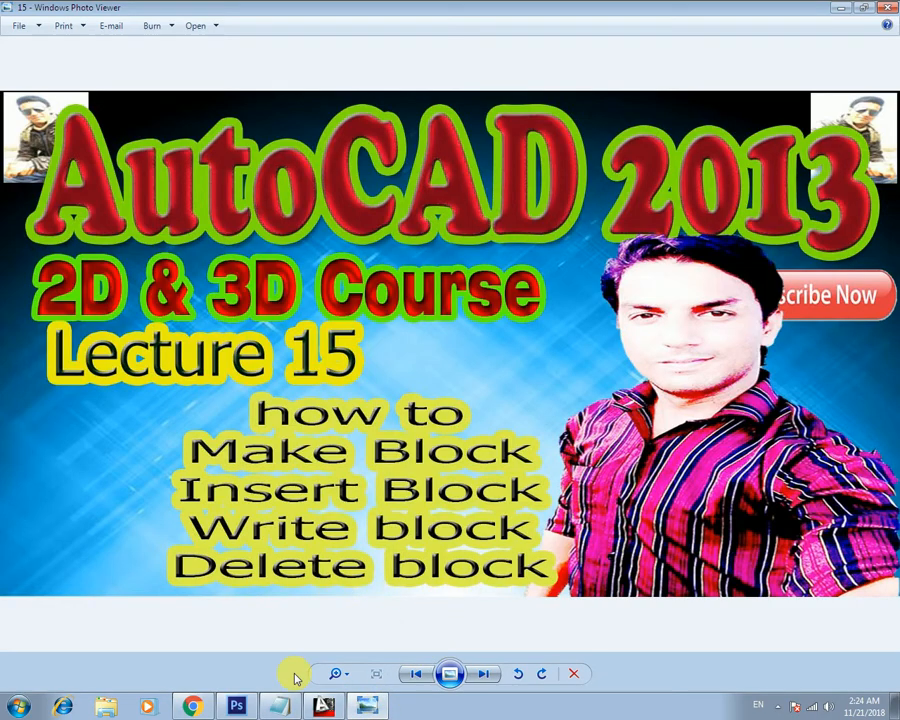
left_click(367, 706)
mouse_move(417, 456)
middle_mouse_down()
mouse_move(466, 466)
mouse_move(432, 458)
middle_mouse_up()
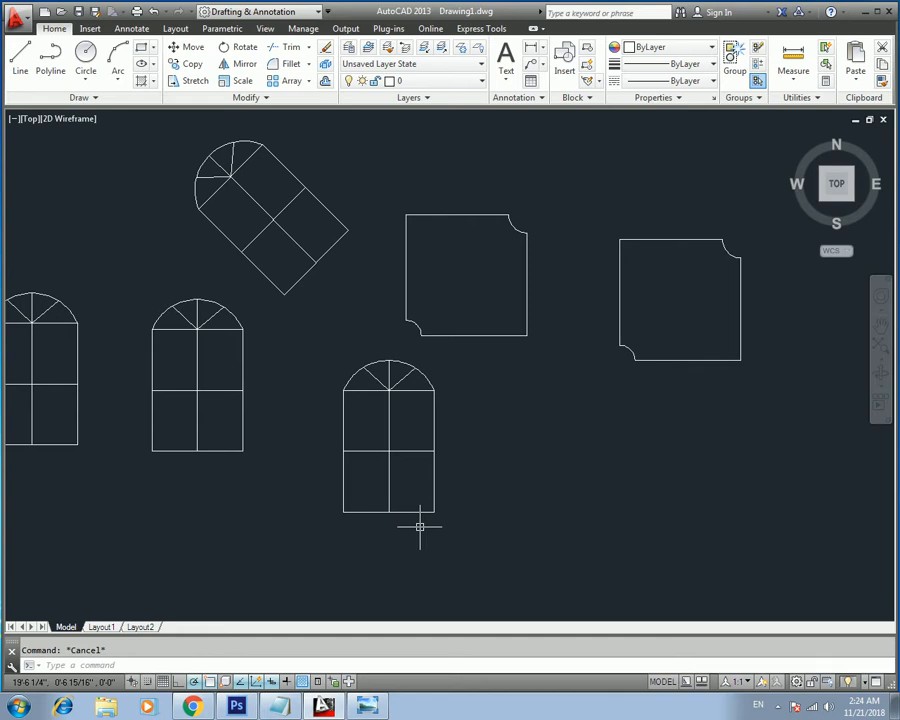
- Run Purge, check the Blocks and Dimension styles entries, and purge all unused items from the drawing
type("purg")
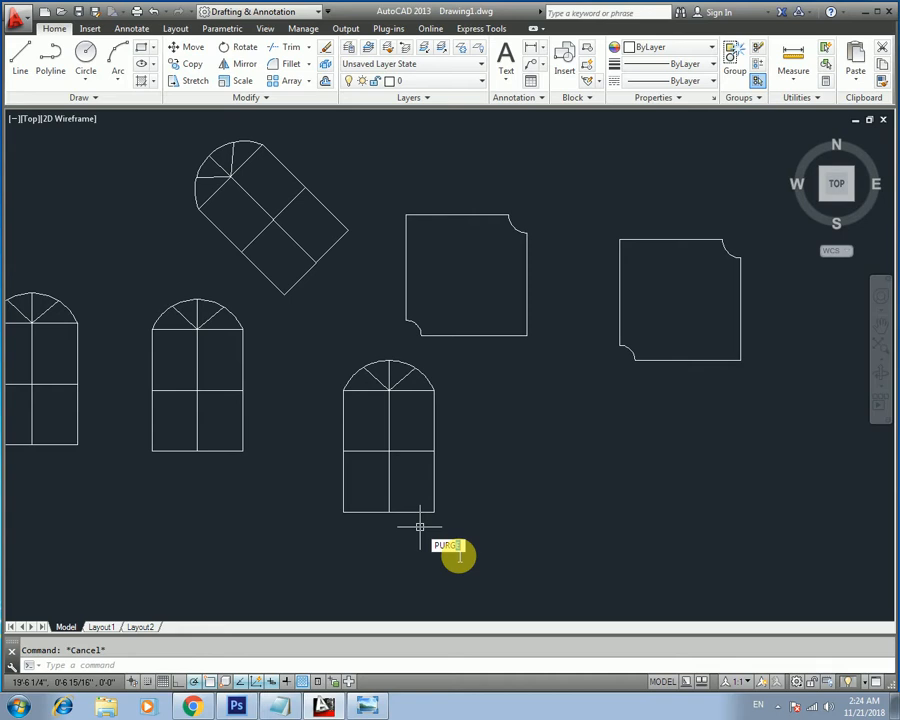
key("Return")
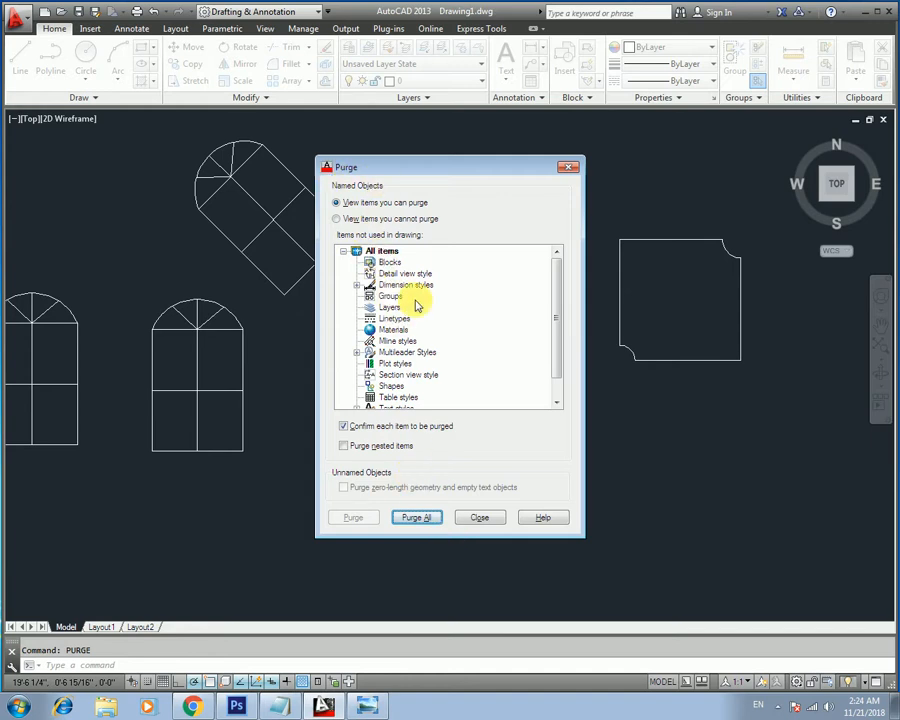
left_click(387, 263)
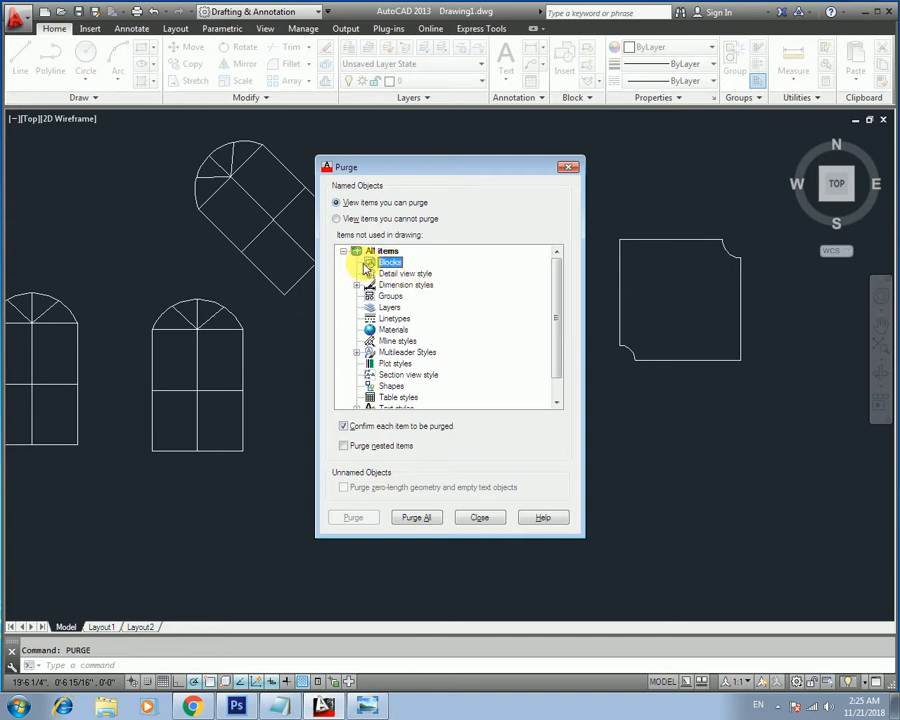
left_click(356, 285)
left_click(420, 297)
left_click(392, 264)
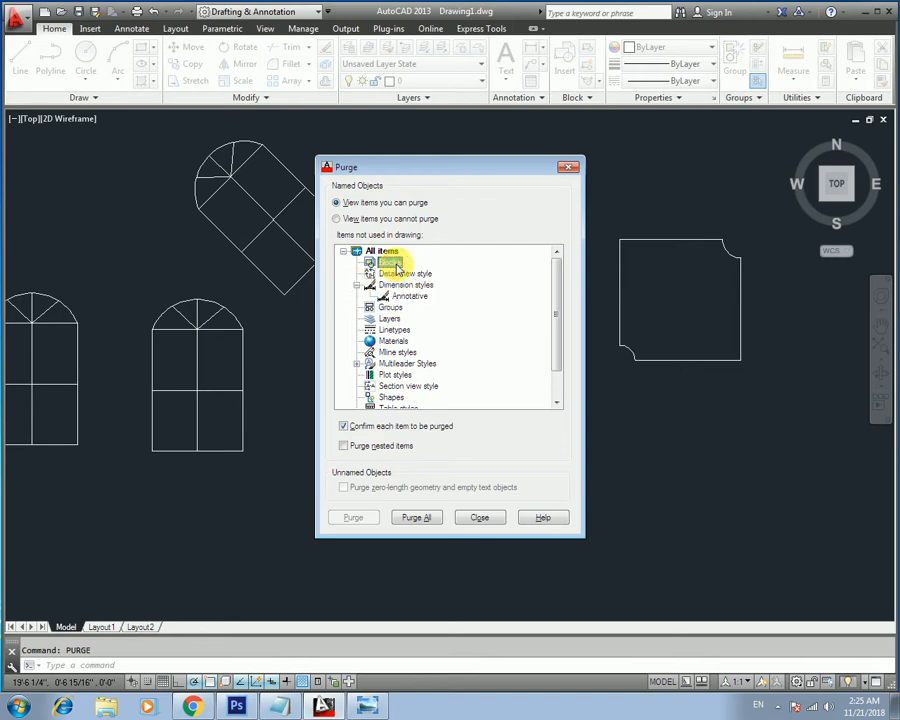
left_click(416, 516)
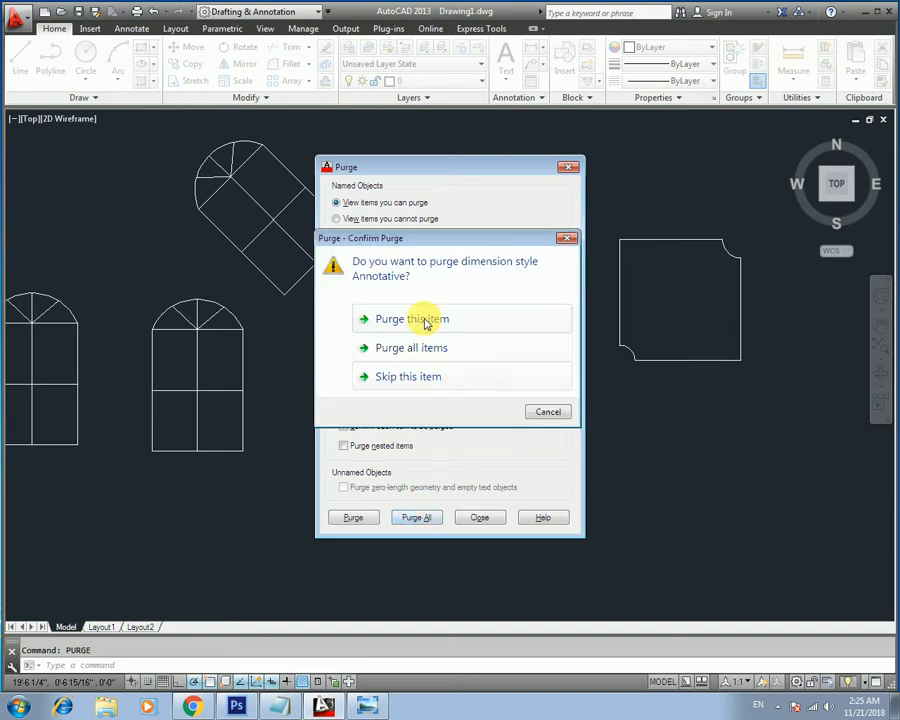
left_click(462, 355)
left_click(478, 516)
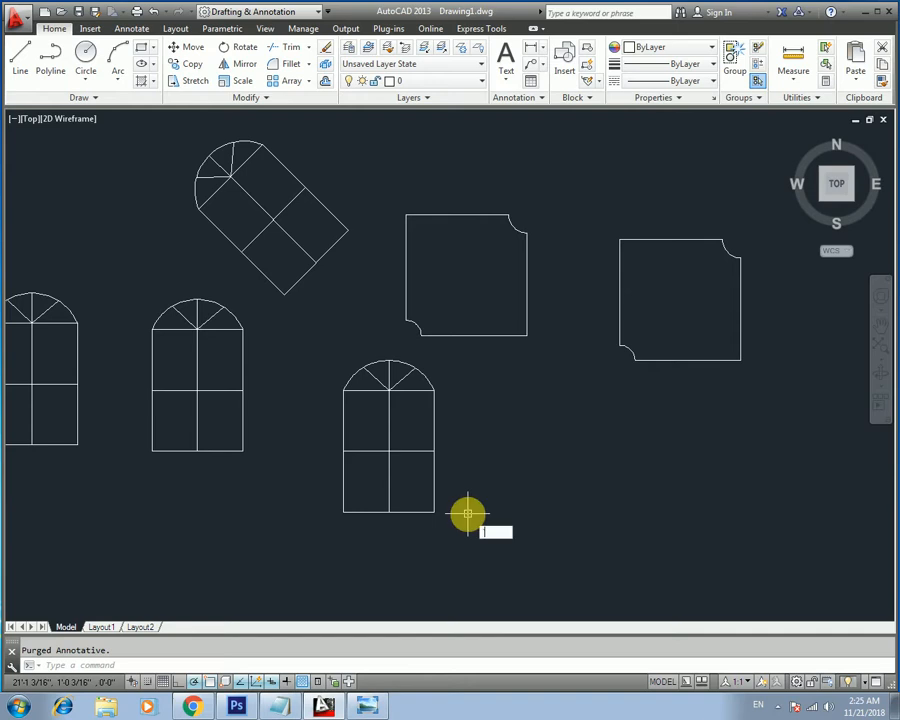
- Check which block names the Insert command still offers, without inserting anything
type("i")
key("Return")
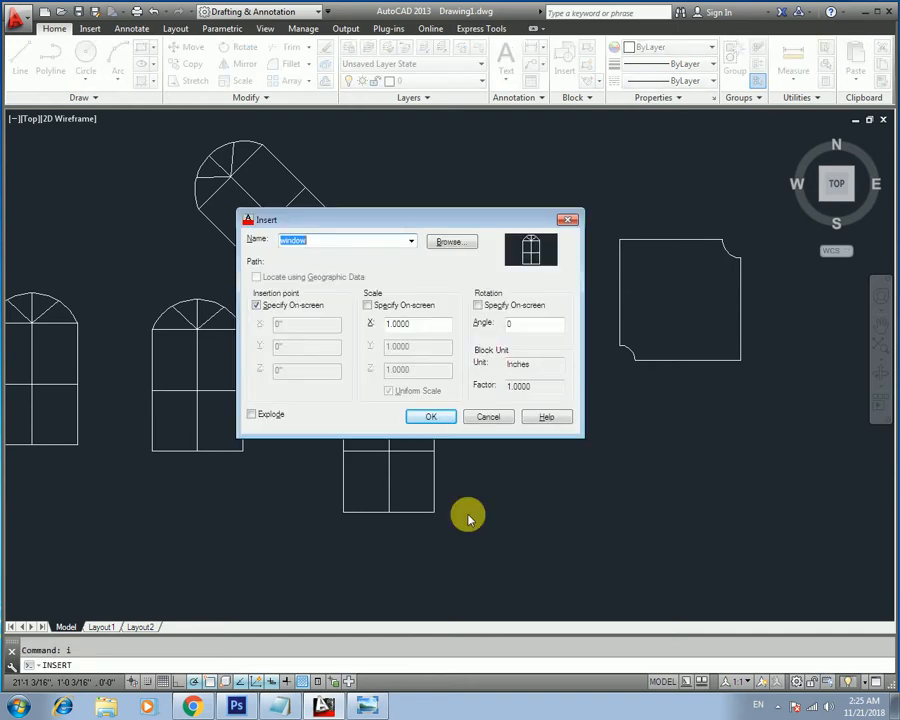
left_click(414, 243)
left_click(414, 246)
key("Escape")
key("Escape")
- Run Purge again, compare items that can and cannot be purged, and list the blocks that cannot be purged
middle_click_drag(400, 409, 440, 396)
scroll(440, 396, "down", 3)
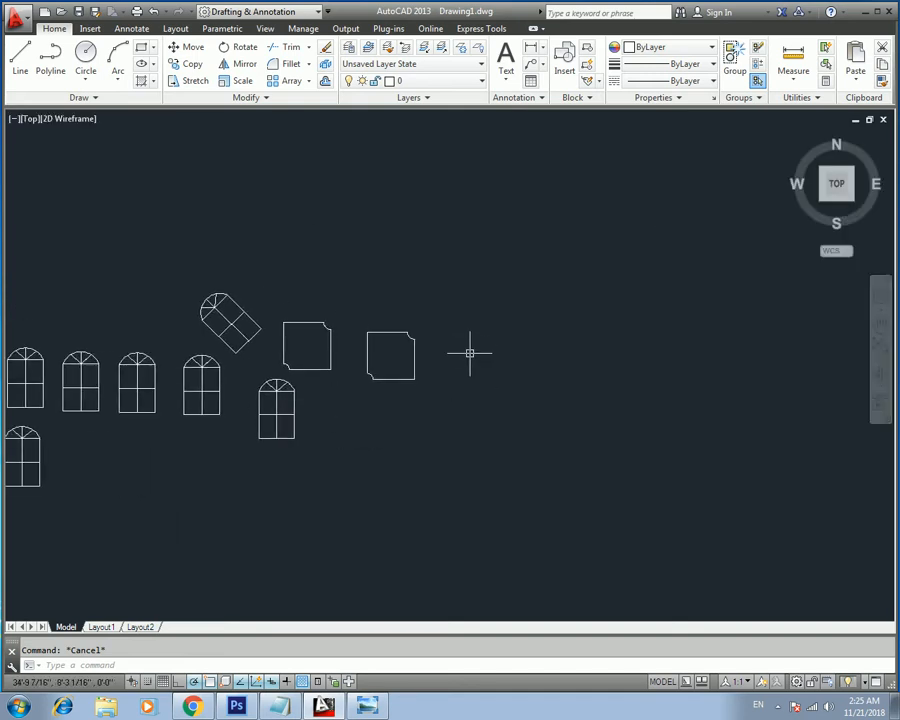
type("purg")
key("Return")
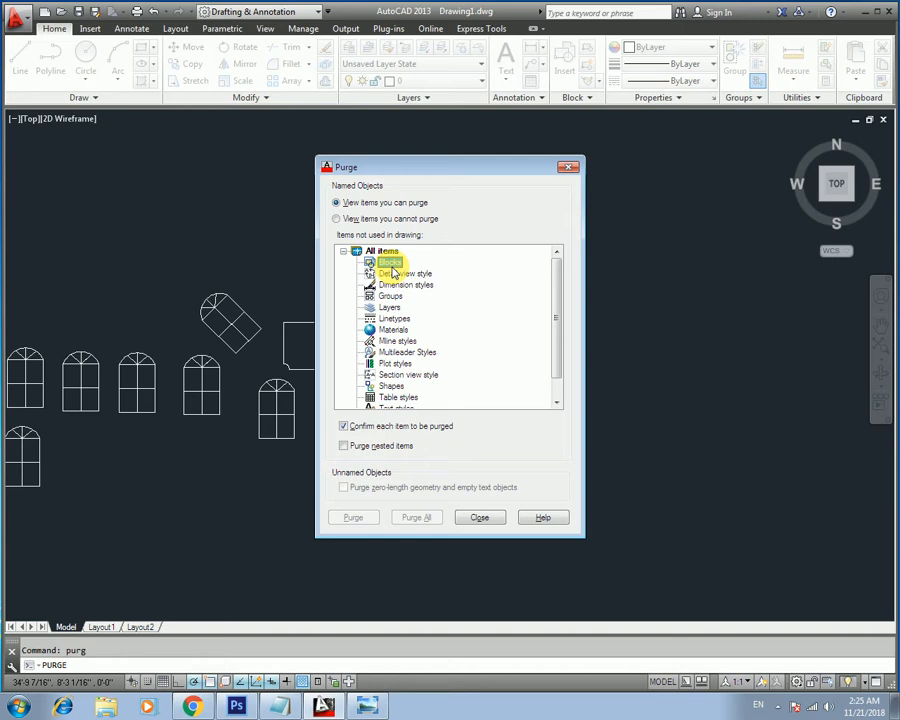
left_click(380, 219)
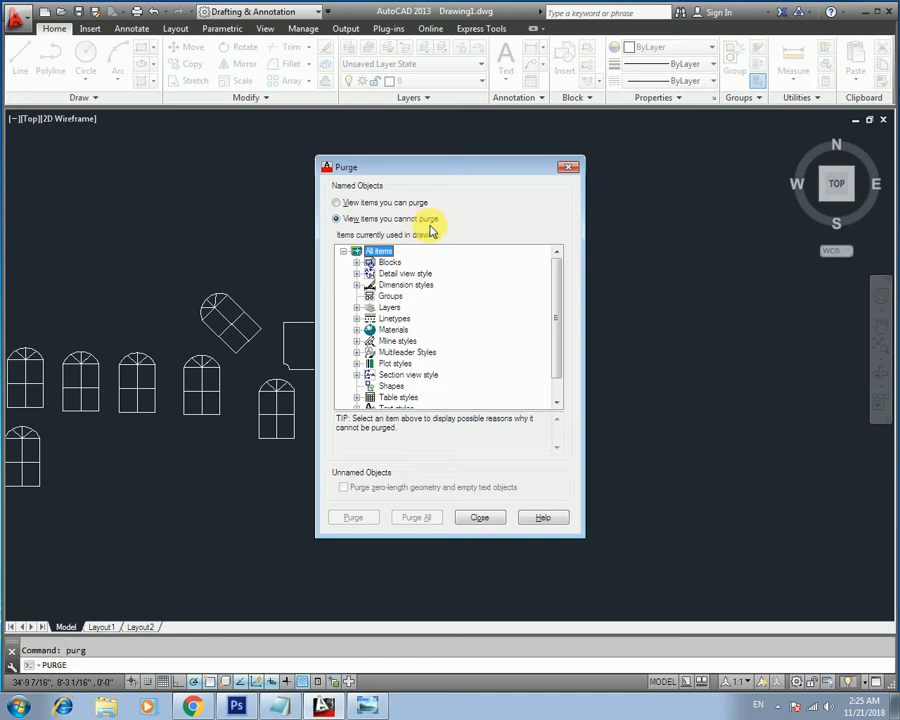
left_click(385, 203)
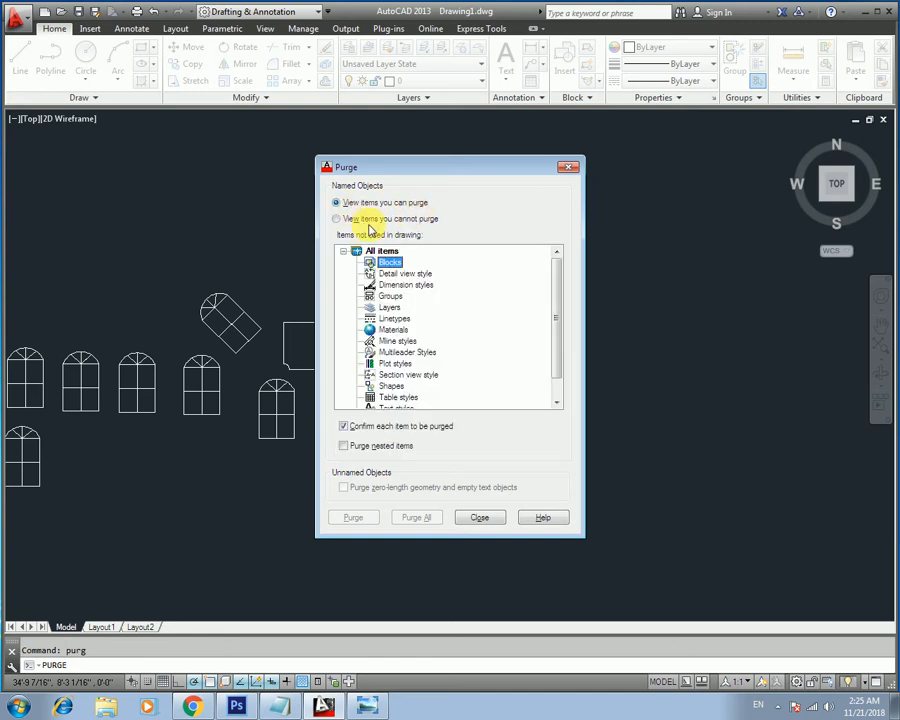
left_click(385, 219)
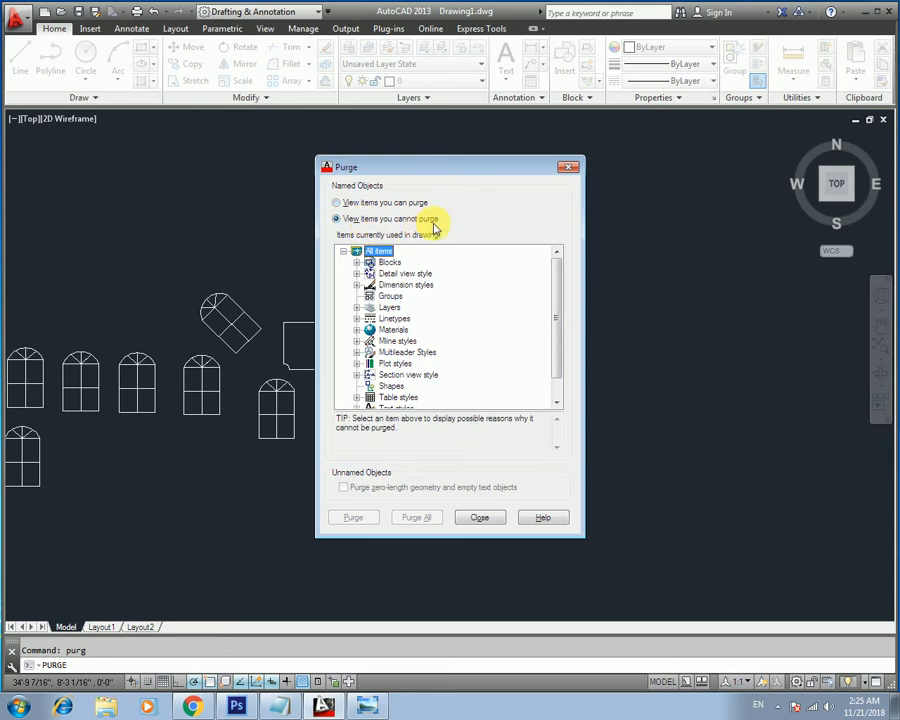
left_click(356, 262)
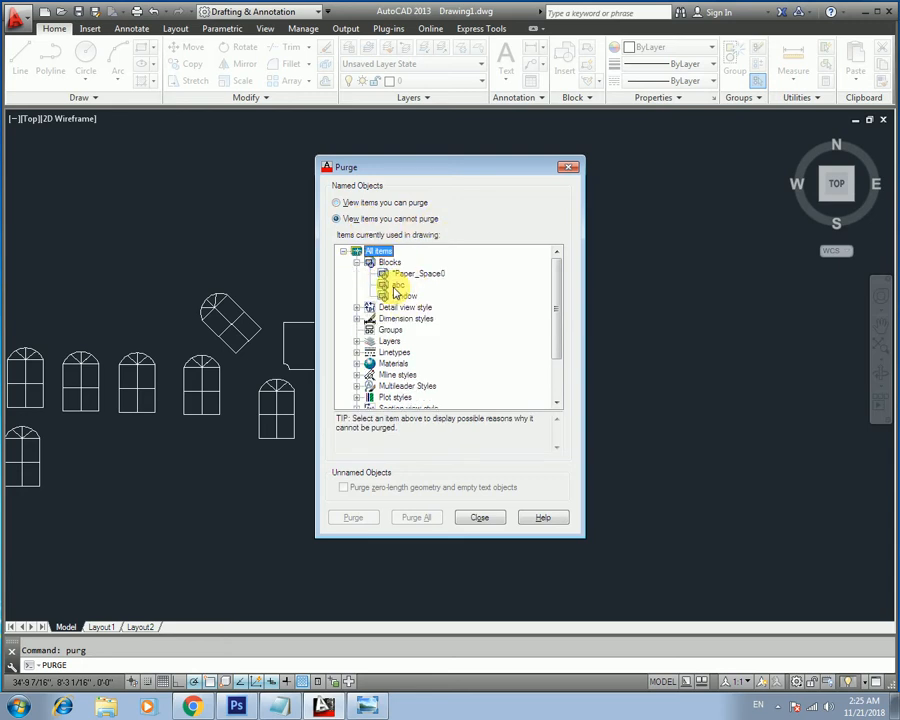
- Check the reasons why the abc and window blocks cannot be purged
left_click(399, 287)
left_click(406, 298)
left_click(398, 286)
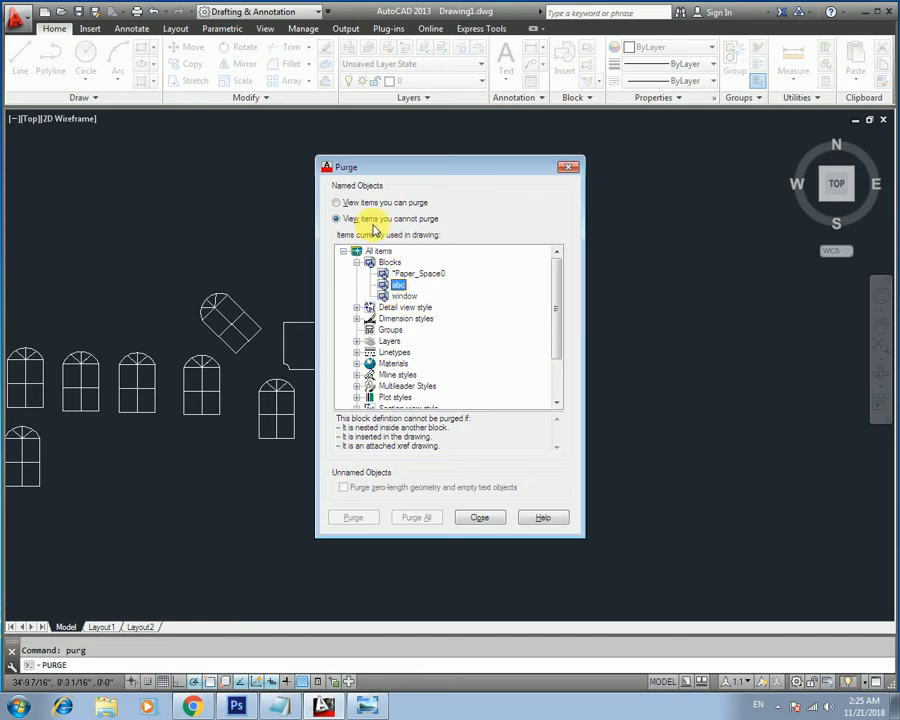
left_click(401, 297)
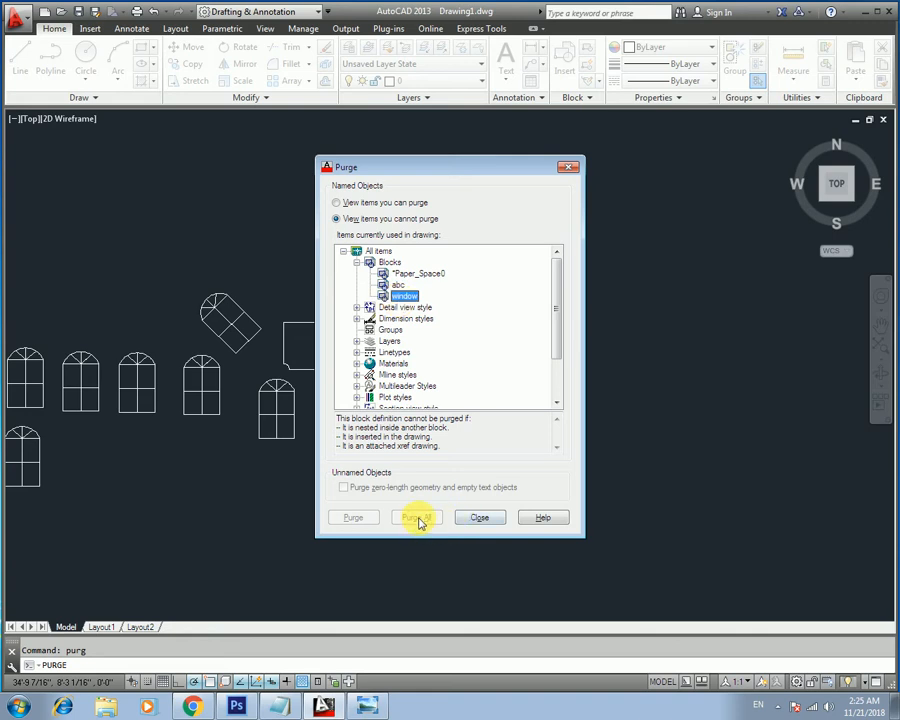
- Check the Blocks entry among the items that can be purged, and close Purge without purging anything
left_click(337, 202)
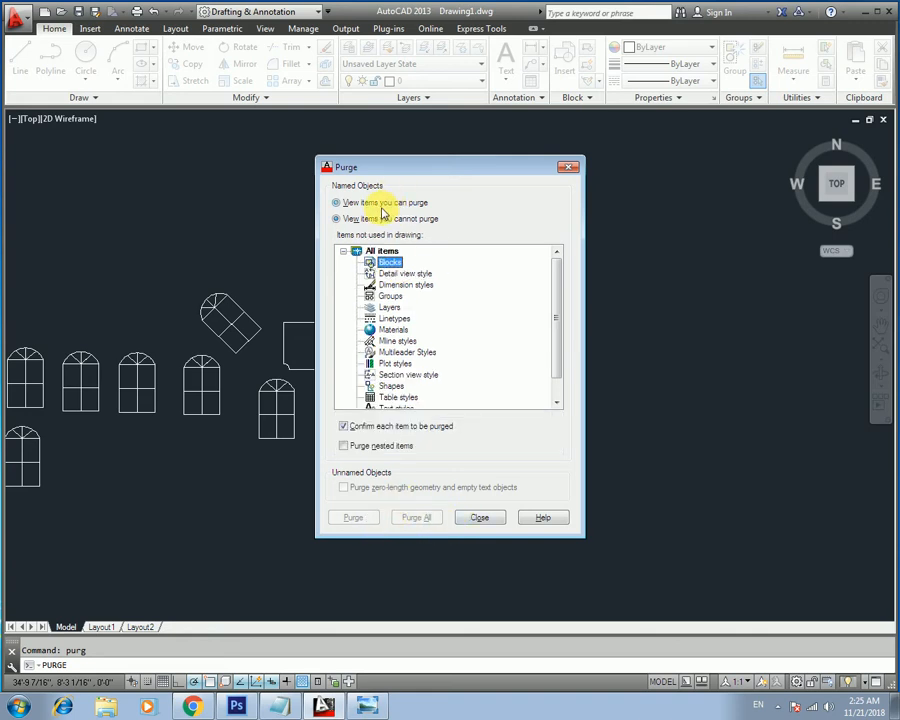
left_click(385, 263)
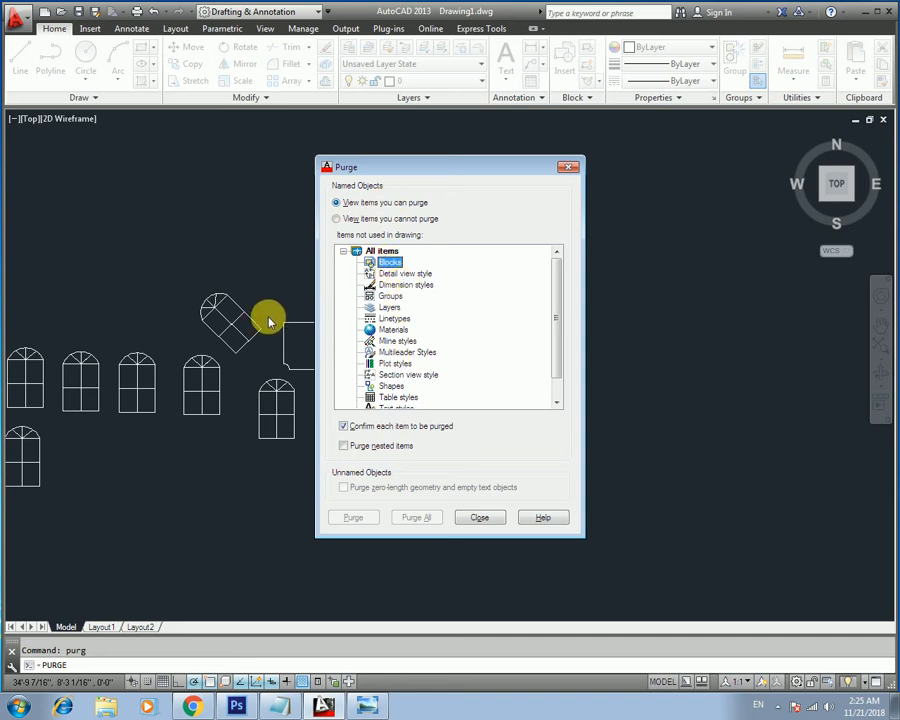
left_click_drag(552, 317, 557, 377)
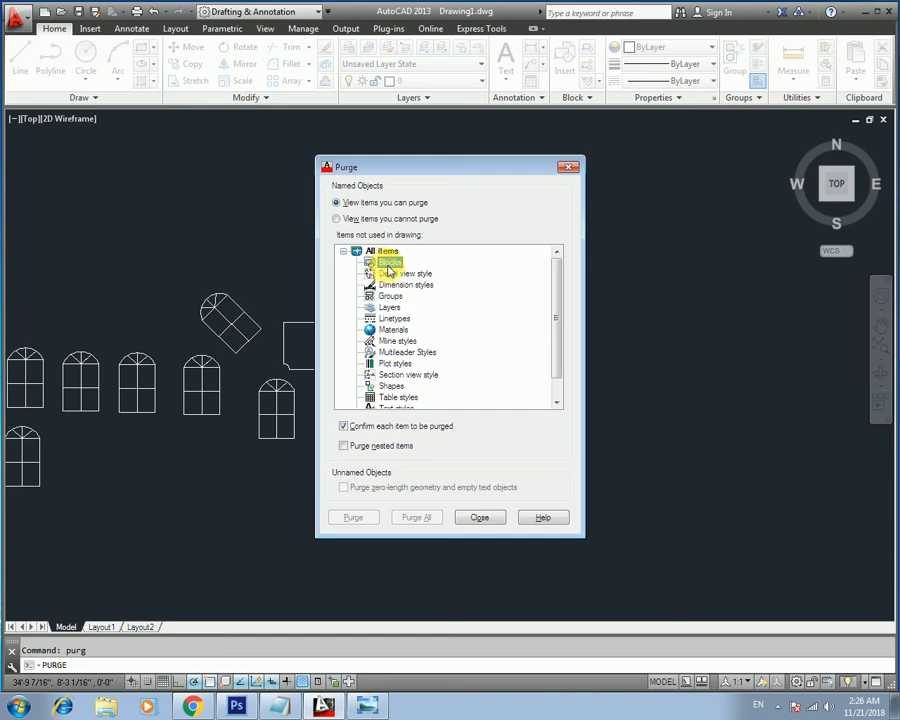
left_click(481, 517)
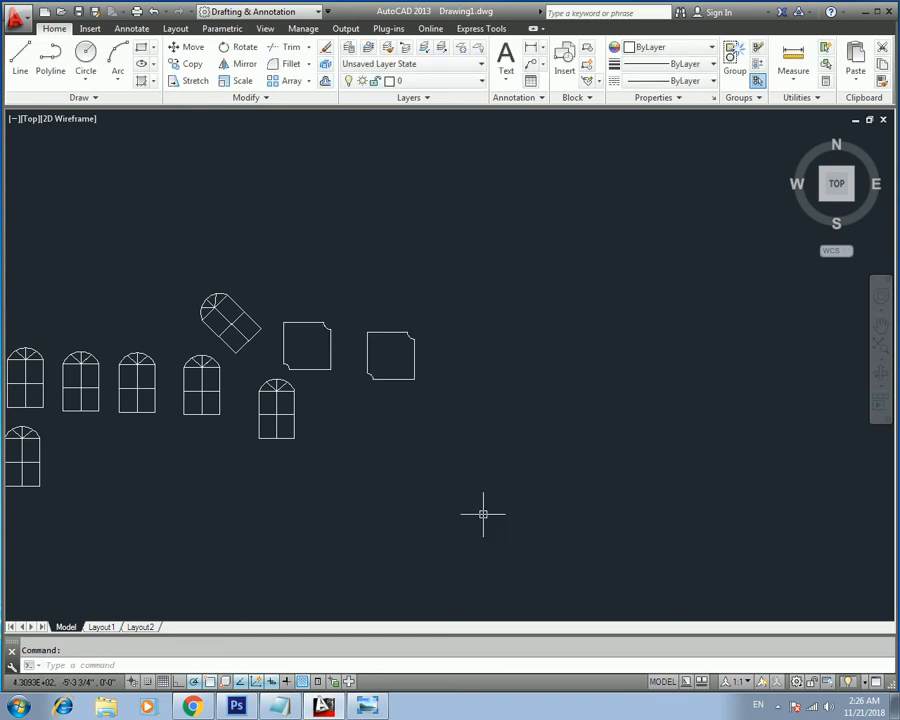
key("Escape")
- Review the inserted blocks in the drawing, and switch to Windows Photo Viewer to show the Lecture 15 topic list
mouse_move(315, 396)
middle_mouse_down()
mouse_move(489, 397)
mouse_move(486, 362)
middle_mouse_up()
scroll(488, 396, "down", 2)
scroll(460, 366, "up", 2)
middle_click_drag(400, 370, 530, 383)
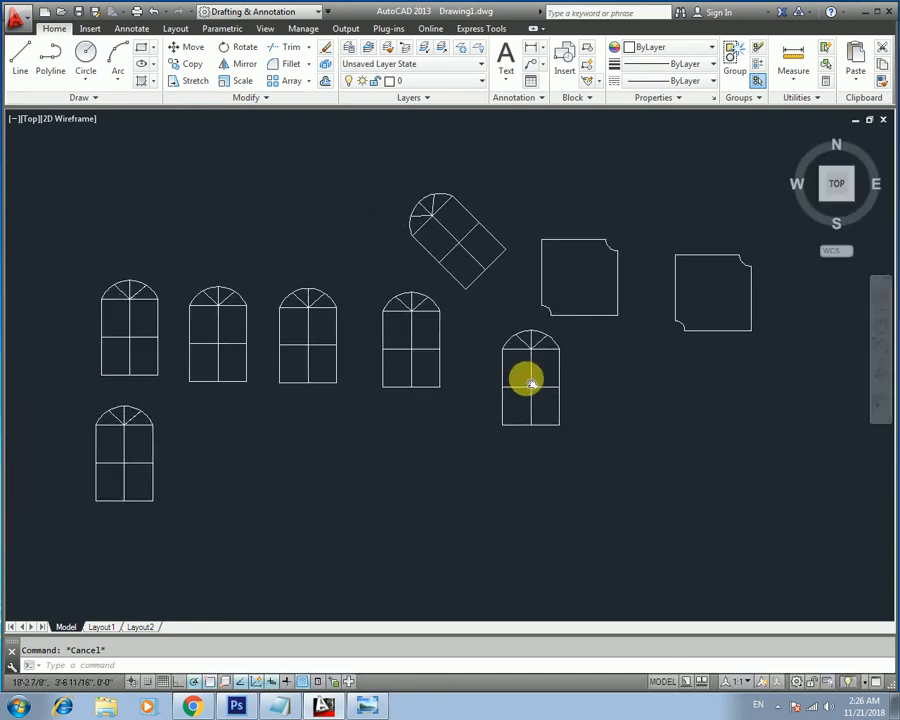
left_click(367, 706)
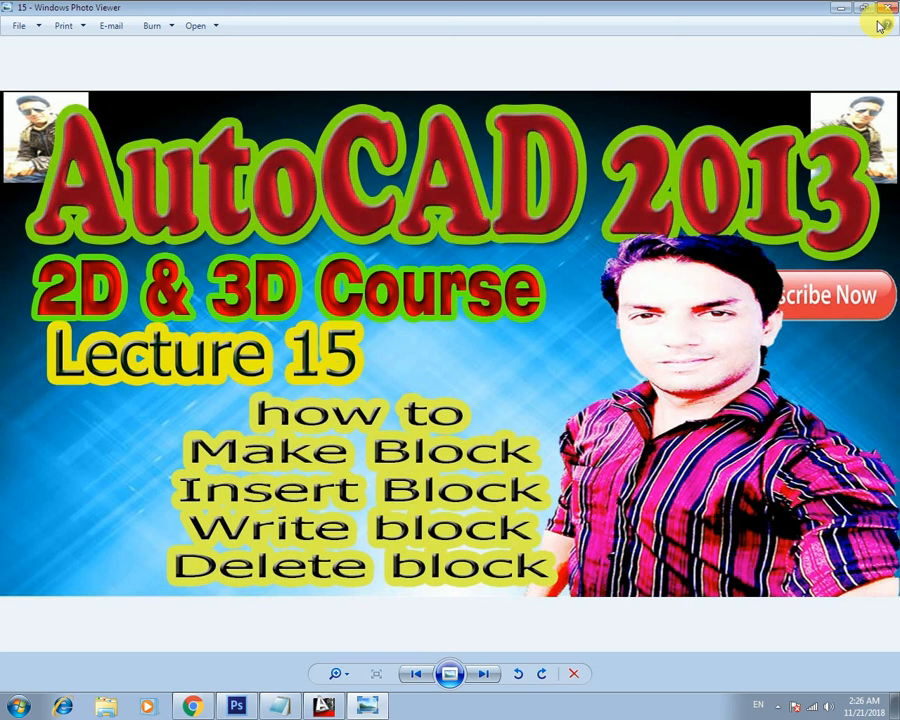
key("alt+Tab")
key("Tab")
key("Tab")
key("Tab")
key("Tab")
key("Tab")
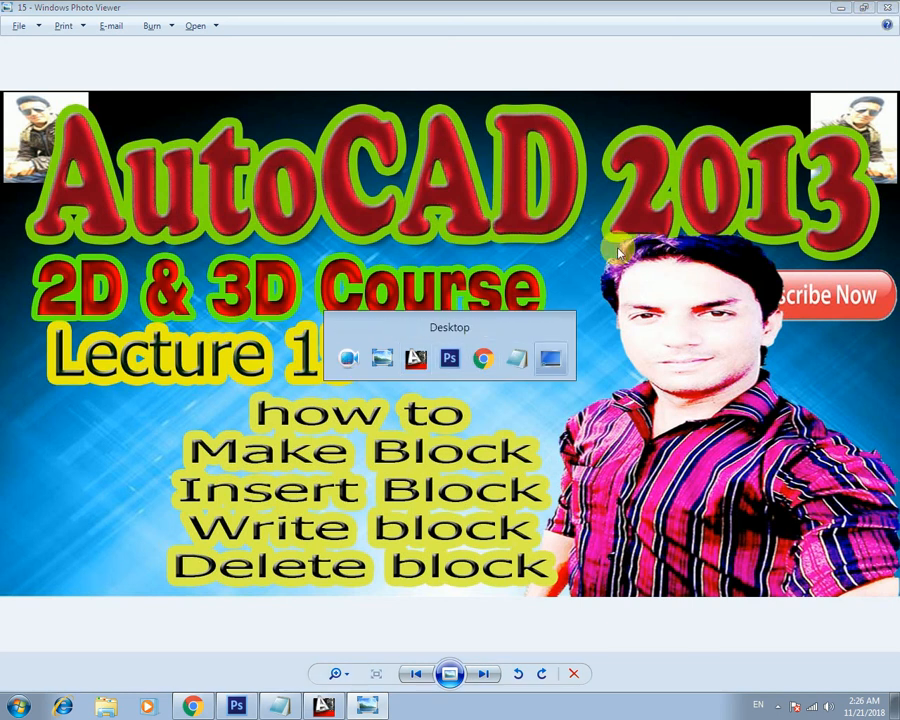